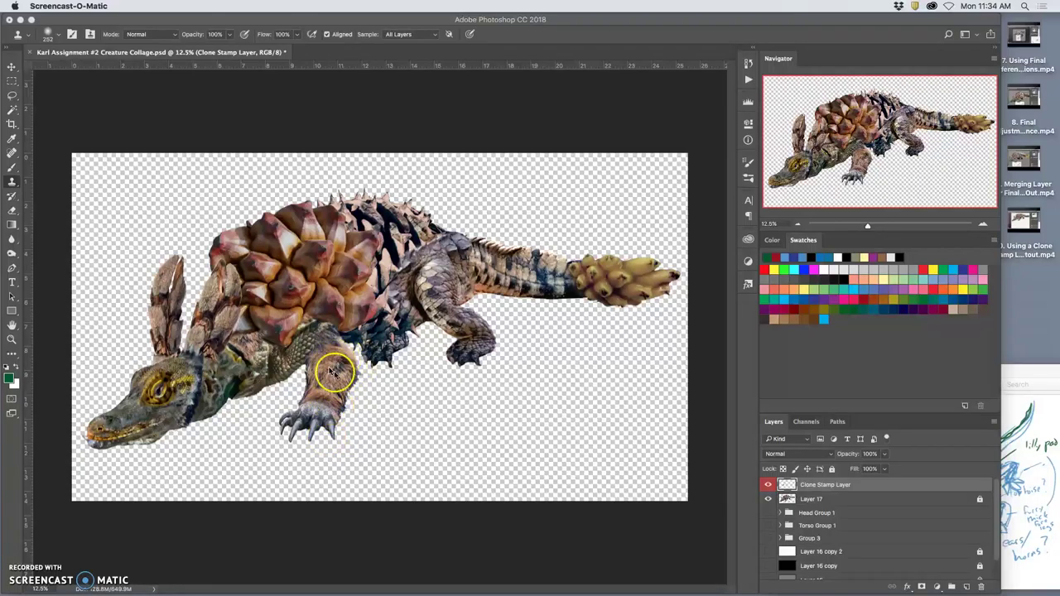
- Toggle the Clone Stamp Layer's visibility to compare the creature with and without the cloned retouching
left_click(767, 486)
left_click(767, 485)
left_click(767, 485)
left_click(767, 485)
left_click(766, 484)
left_click(767, 484)
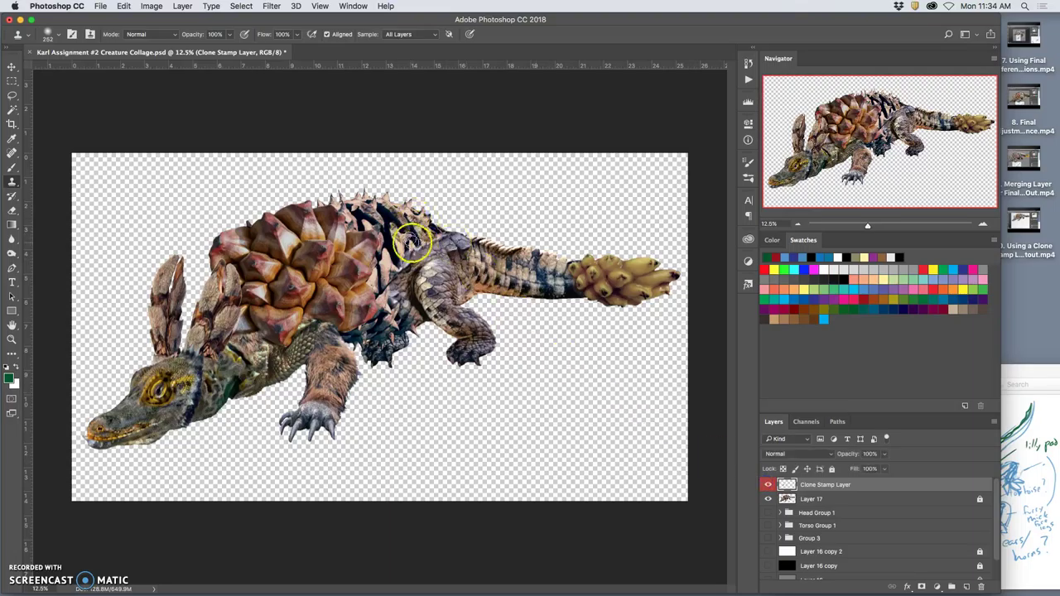
- Clone reptile scales from the hind leg onto the smooth pink patch of the back beside the fruit shell
key("super+equal")
key("super+equal")
key("super+equal")
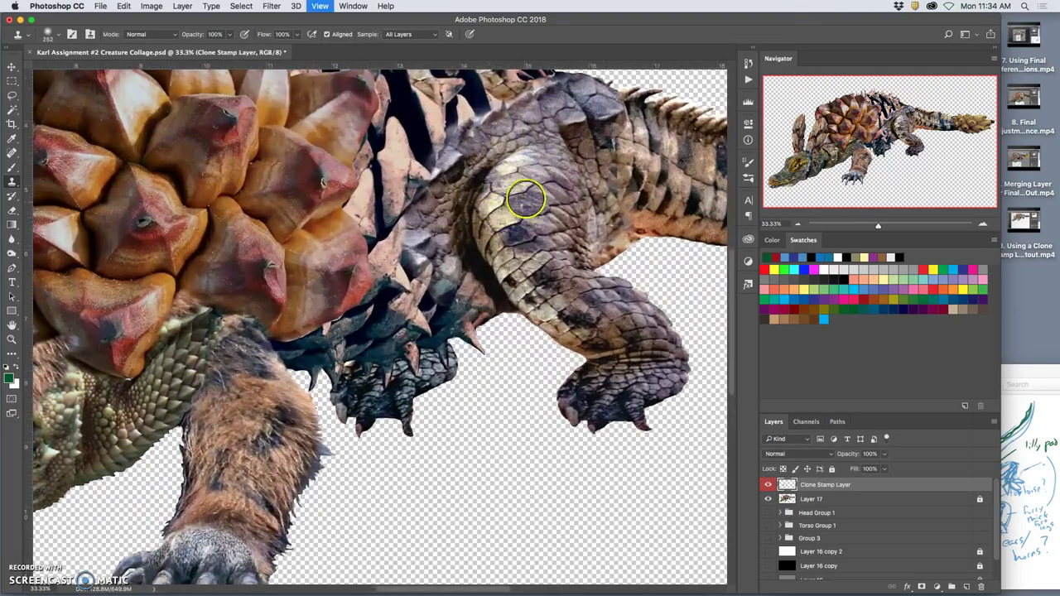
left_click_drag(525, 197, 367, 296)
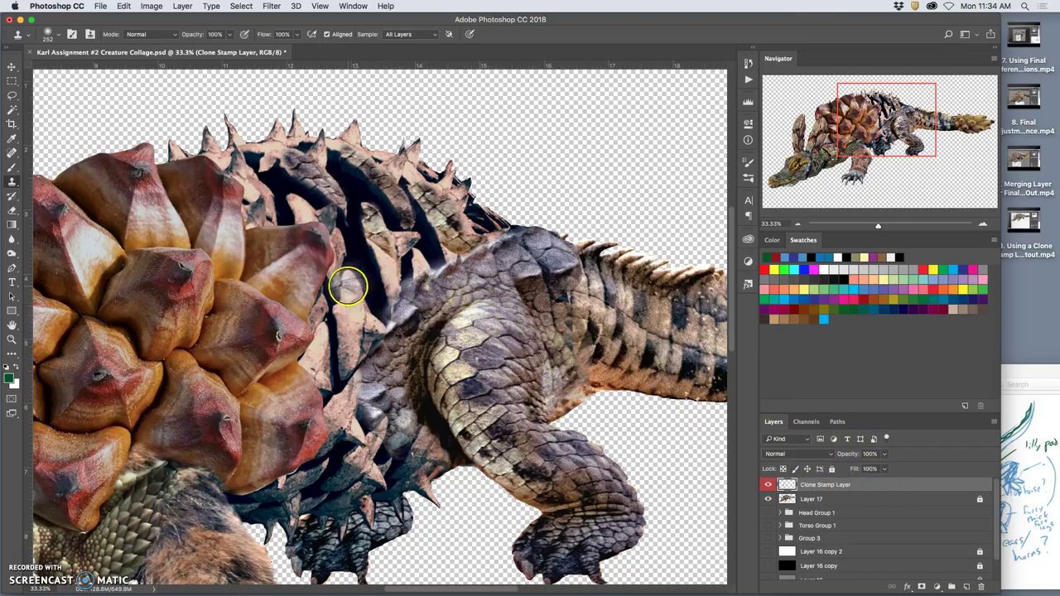
left_click(350, 287, "alt")
mouse_move(349, 281)
left_mouse_down()
mouse_move(351, 327)
mouse_move(347, 309)
left_mouse_up()
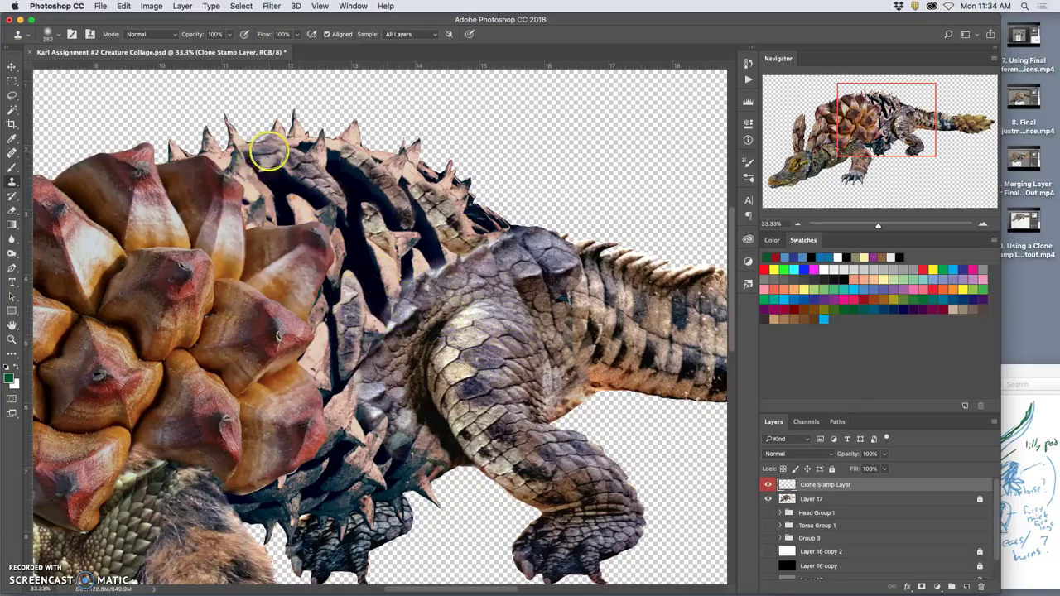
- Clone scales over the smooth pink areas on the upper back below the ridge spines
left_click(272, 151, "alt")
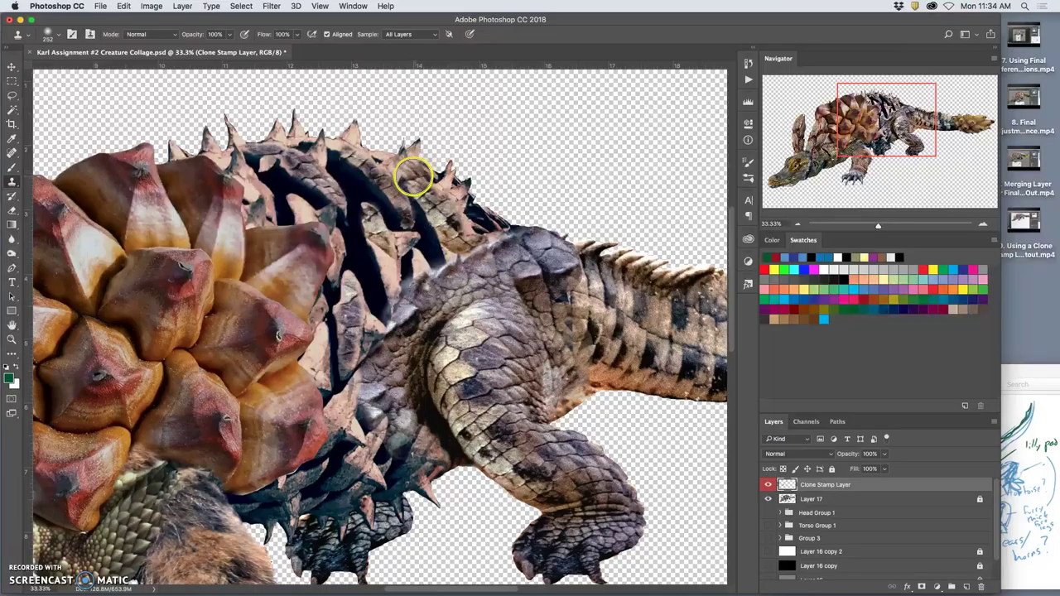
left_click(414, 177)
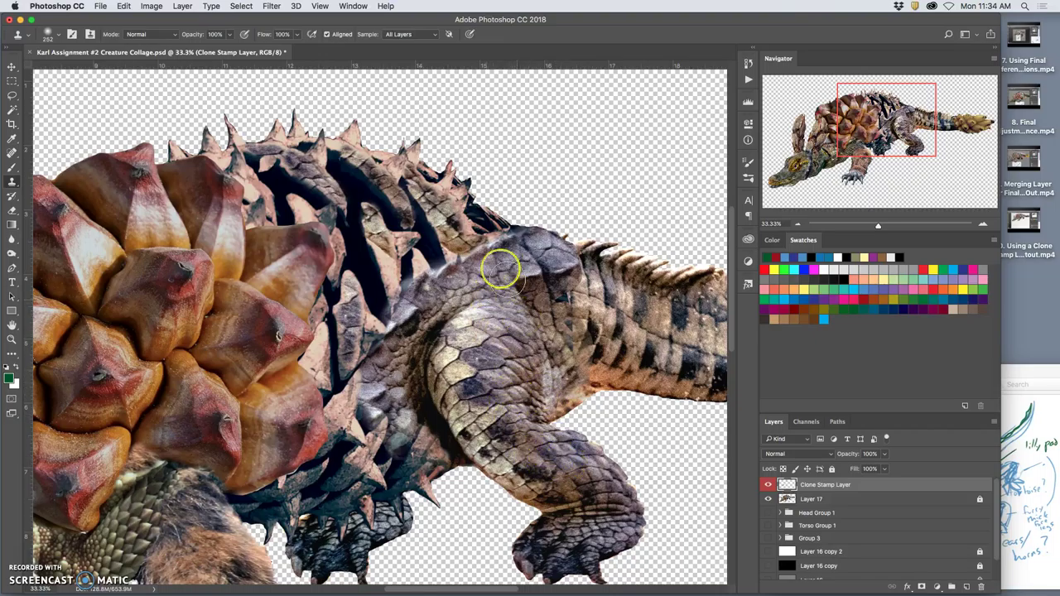
left_click(466, 226)
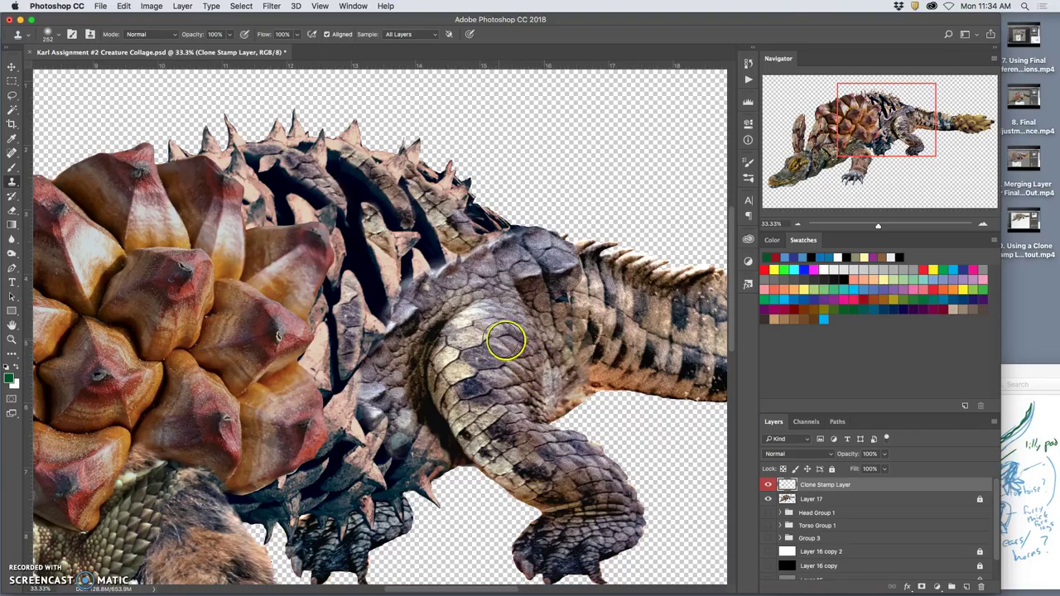
key("super+z")
- Toggle the Clone Stamp Layer on and off to compare the back before and after adding scales
left_click(768, 485)
left_click(768, 485)
left_click(768, 485)
left_click(767, 486)
left_click(767, 486)
left_click(767, 485)
left_click(768, 485)
left_click(768, 485)
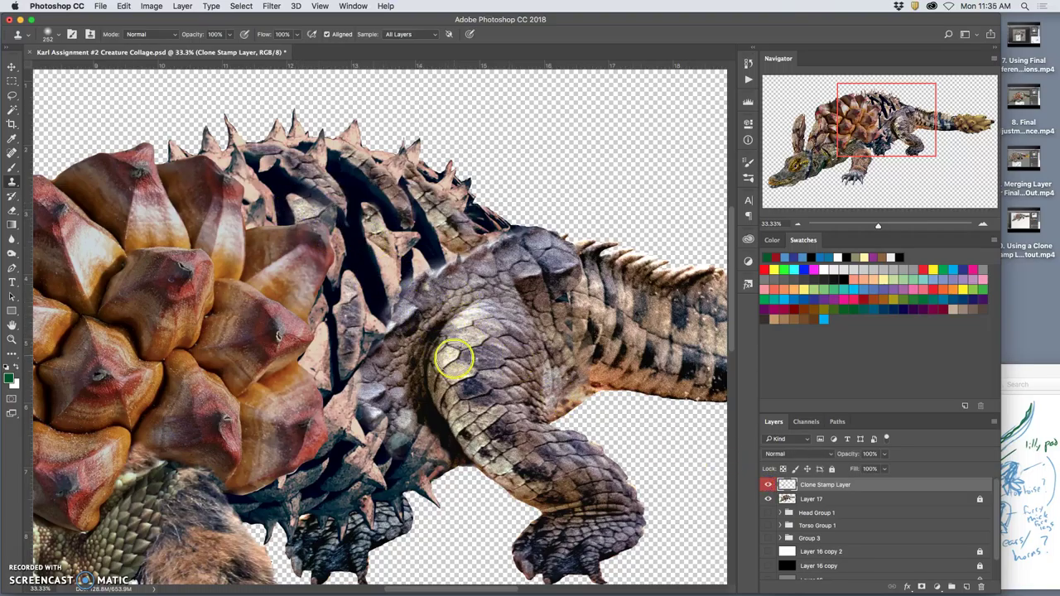
- Sample scales on the upper hind leg and clone them onto the back along the fruit shell's upper edge
left_click(481, 412, "alt")
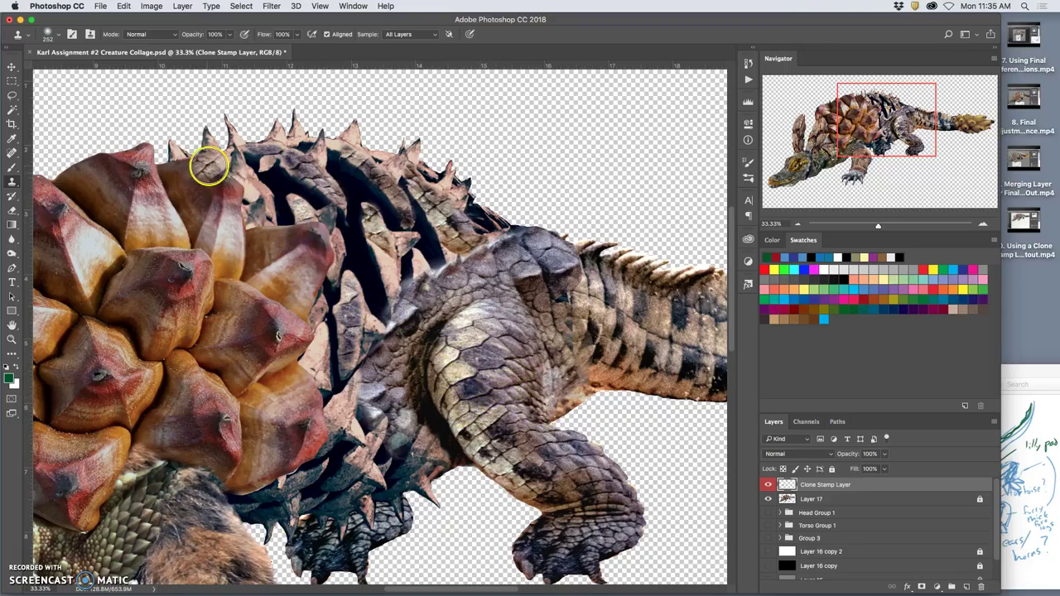
left_click(247, 179)
mouse_move(247, 178)
left_mouse_down()
mouse_move(254, 192)
mouse_move(247, 177)
left_mouse_up()
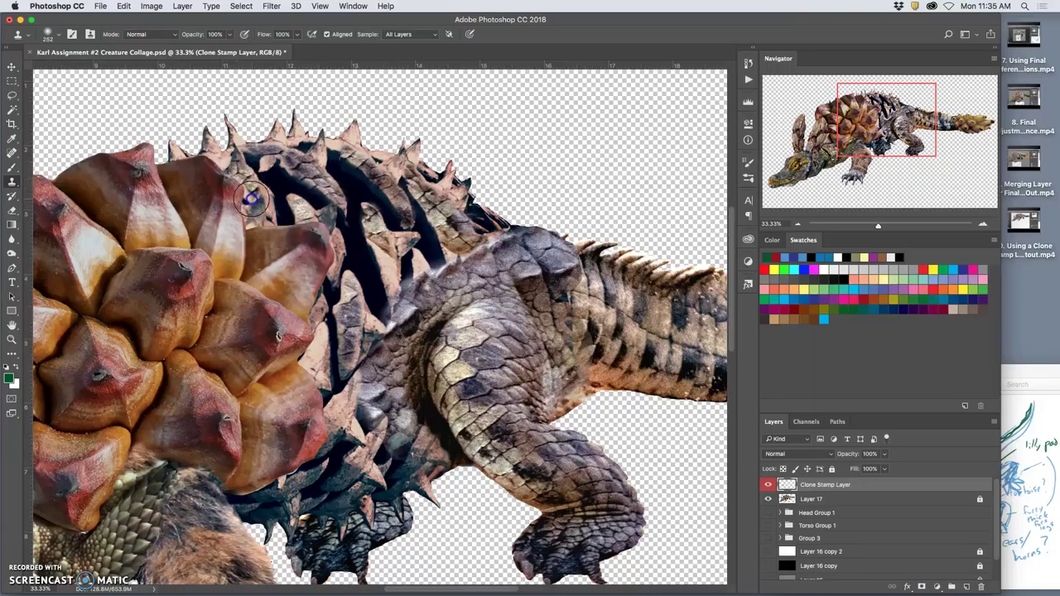
left_click_drag(259, 205, 303, 201)
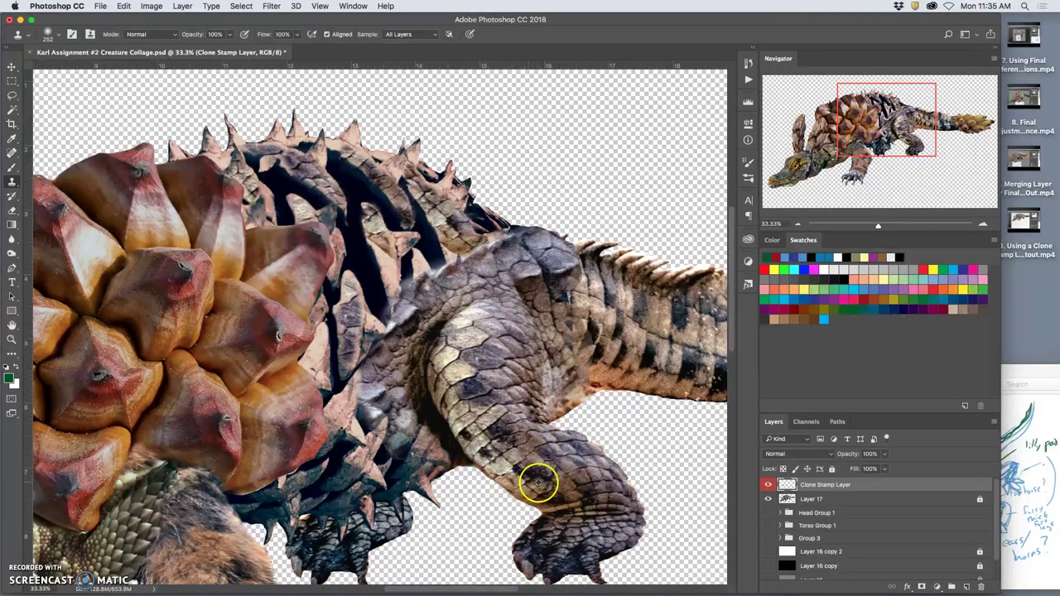
- Sample scales on the lower hind leg and clone them beside the shell and along the base of the ridge spines
left_click(583, 487, "alt")
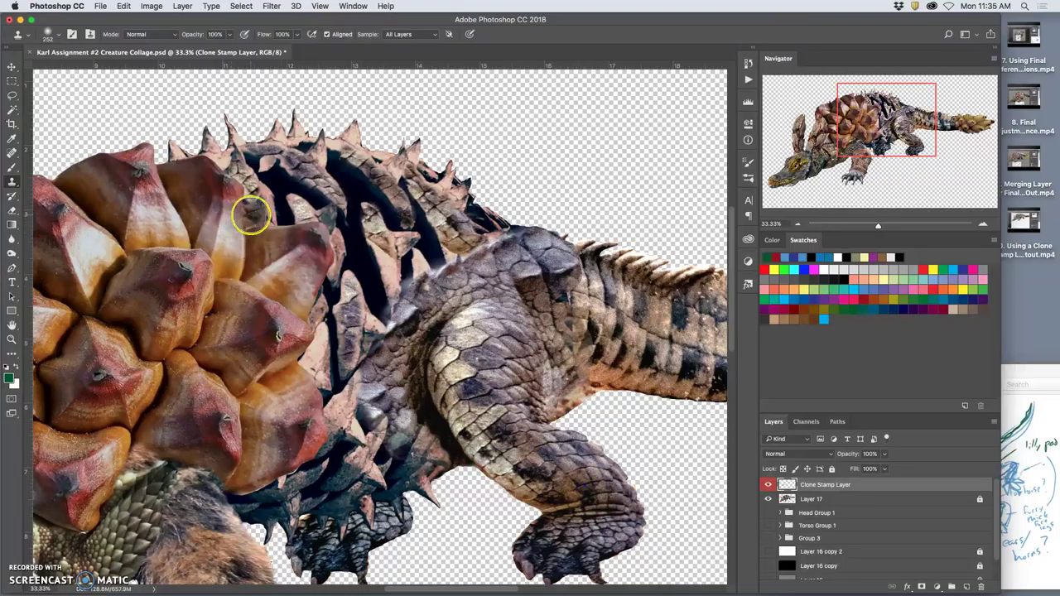
left_click_drag(248, 212, 249, 222)
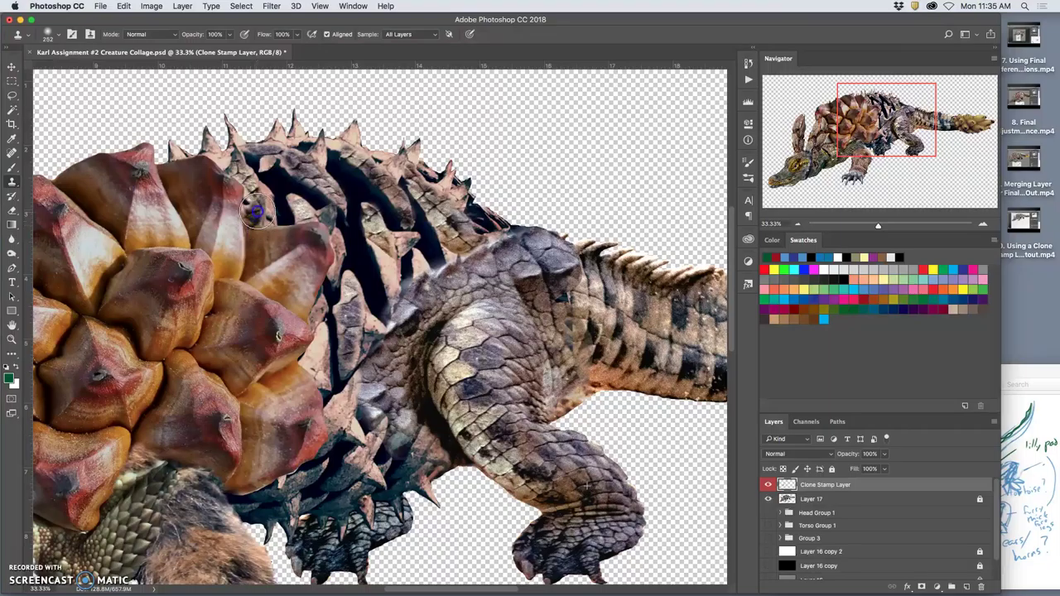
left_click_drag(258, 207, 257, 221)
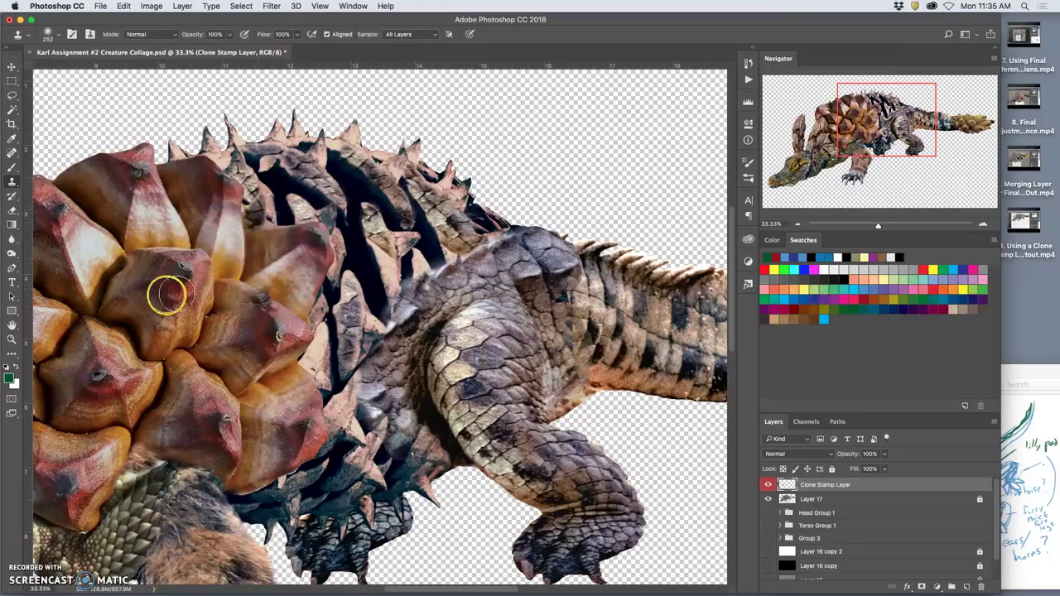
mouse_move(179, 155)
left_mouse_down()
mouse_move(207, 147)
mouse_move(220, 159)
left_mouse_up()
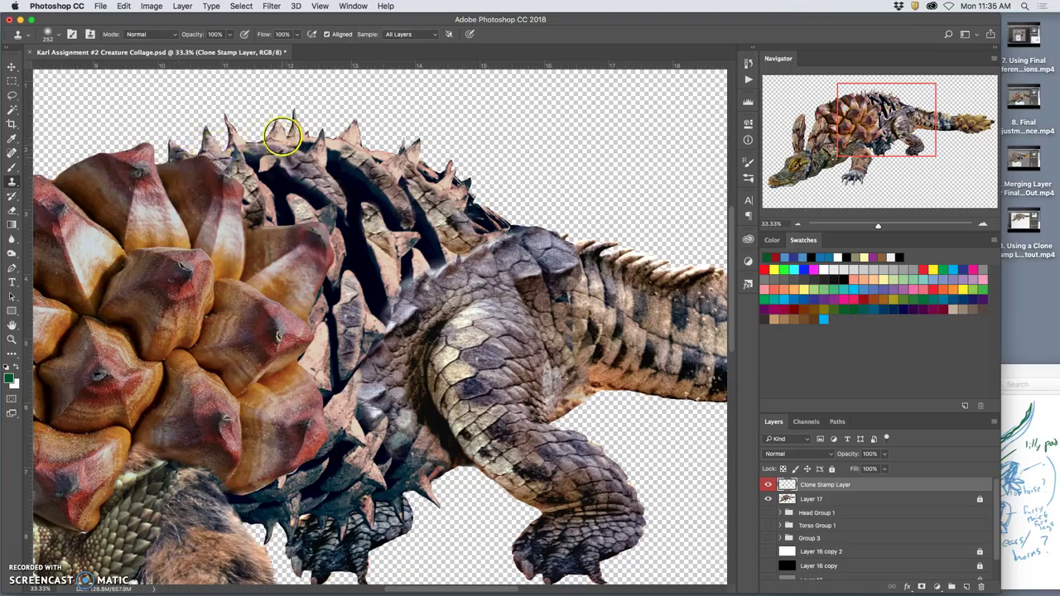
mouse_move(281, 138)
left_mouse_down()
mouse_move(417, 232)
mouse_move(523, 361)
mouse_move(506, 361)
mouse_move(359, 263)
mouse_move(239, 145)
mouse_move(237, 130)
mouse_move(278, 131)
mouse_move(280, 142)
mouse_move(281, 129)
mouse_move(302, 141)
mouse_move(298, 130)
mouse_move(294, 144)
mouse_move(395, 159)
mouse_move(427, 198)
mouse_move(358, 152)
left_mouse_up()
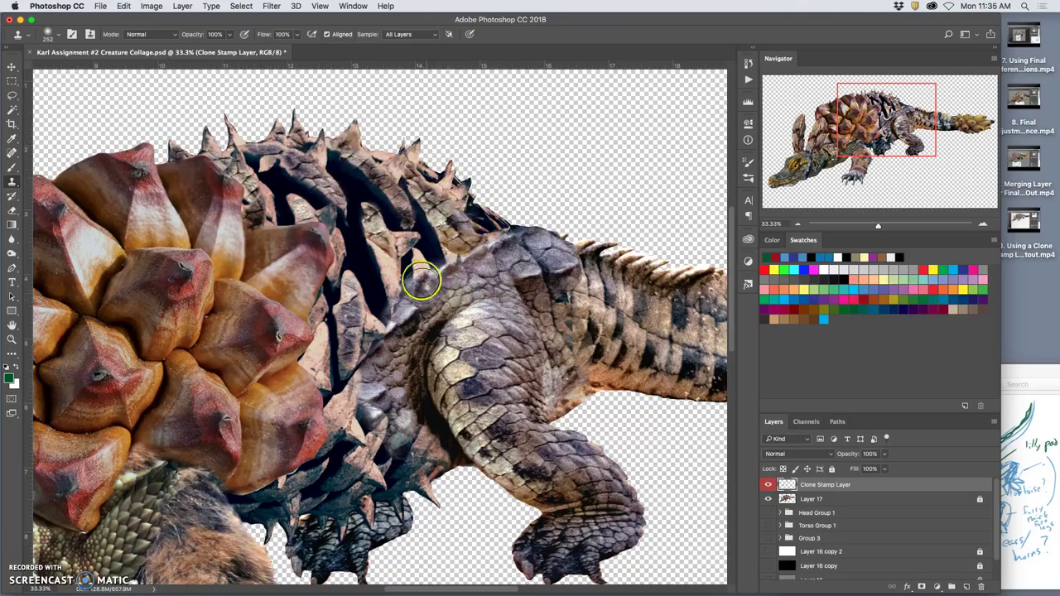
mouse_move(420, 277)
left_mouse_down()
mouse_move(447, 295)
mouse_move(452, 360)
mouse_move(478, 399)
mouse_move(424, 271)
left_mouse_up()
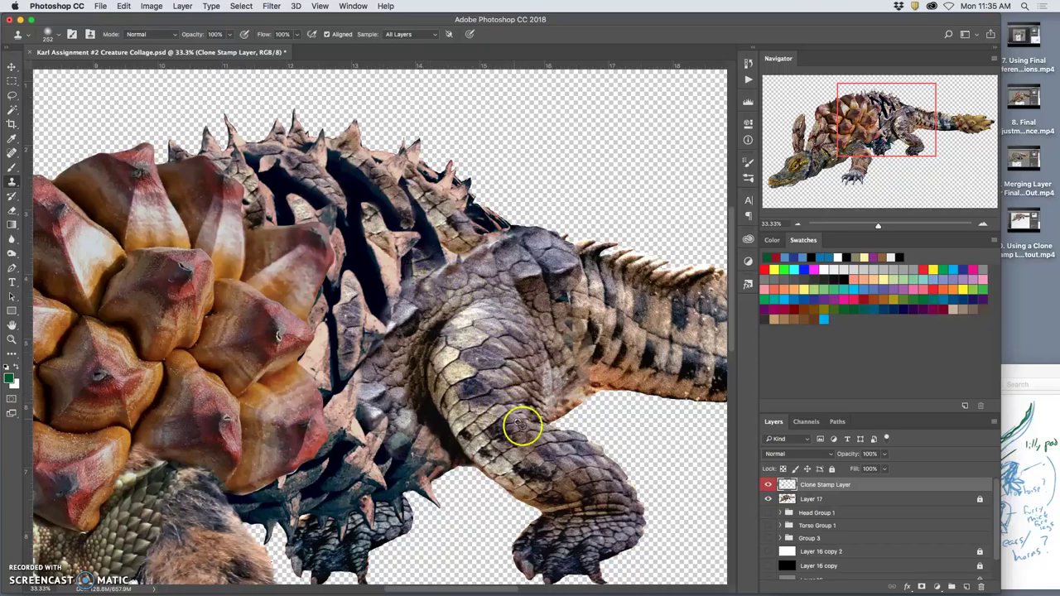
key("super+z")
mouse_move(352, 236)
left_mouse_down()
mouse_move(372, 290)
mouse_move(351, 232)
mouse_move(380, 237)
left_mouse_up()
key("super+alt+z")
key("super+alt+z")
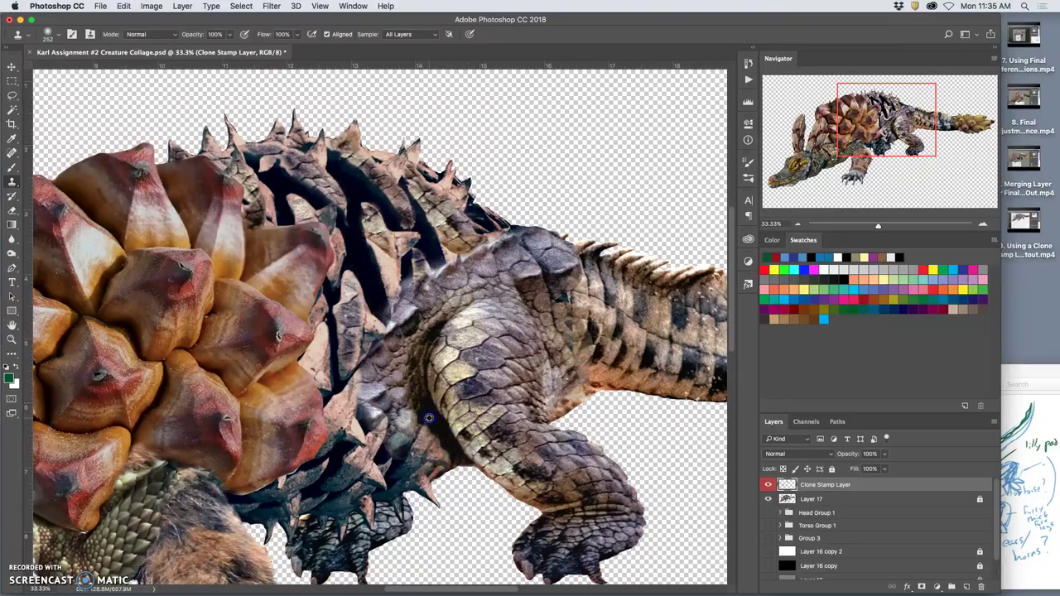
- Clone skin texture into the black gaps between the spiny bands on the creature's back
left_click_drag(335, 273, 357, 256)
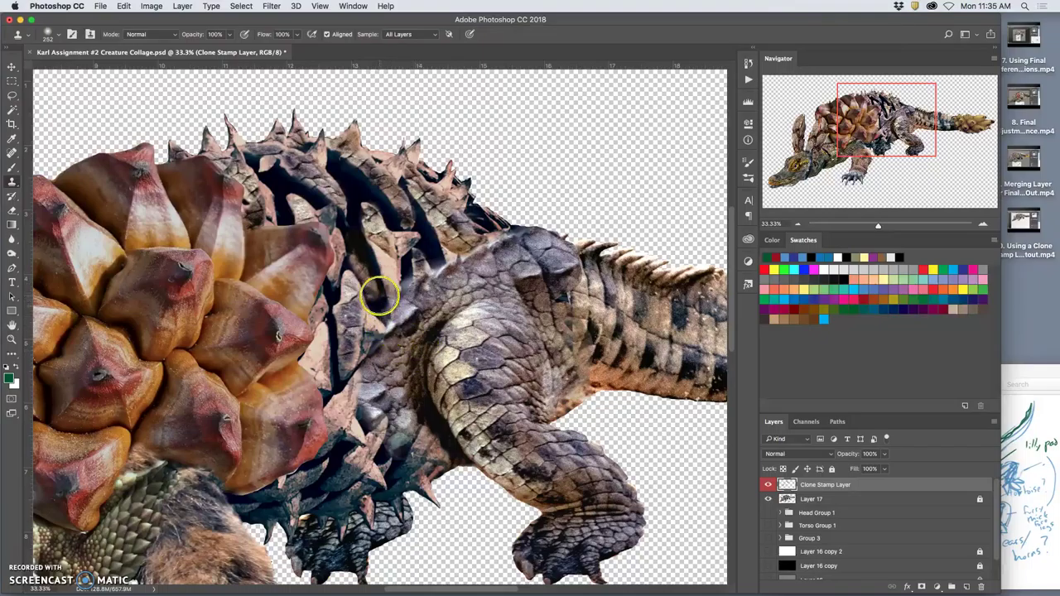
left_click_drag(379, 303, 382, 308)
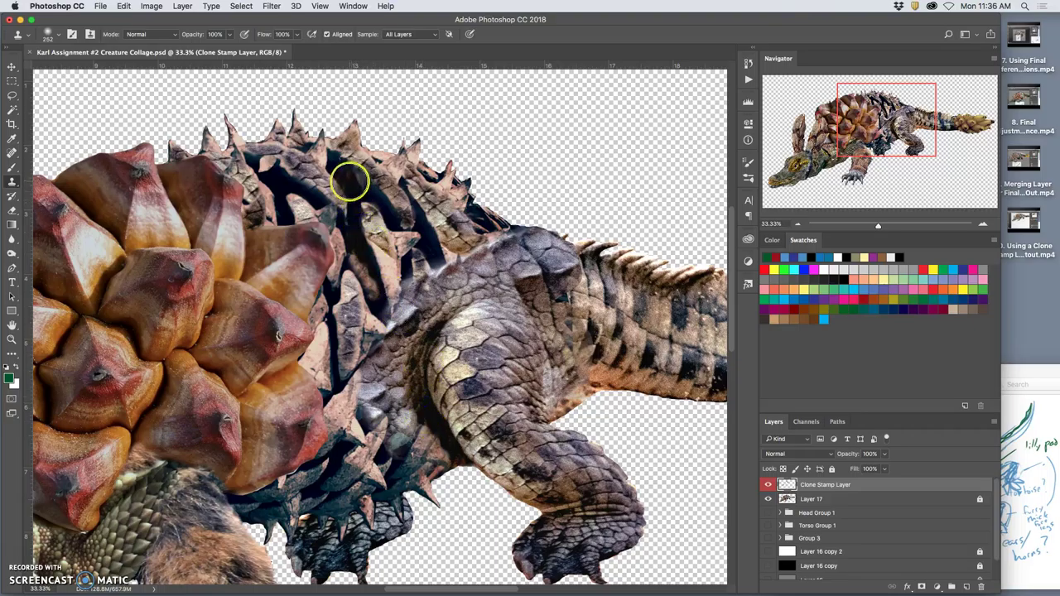
left_click_drag(342, 172, 356, 187)
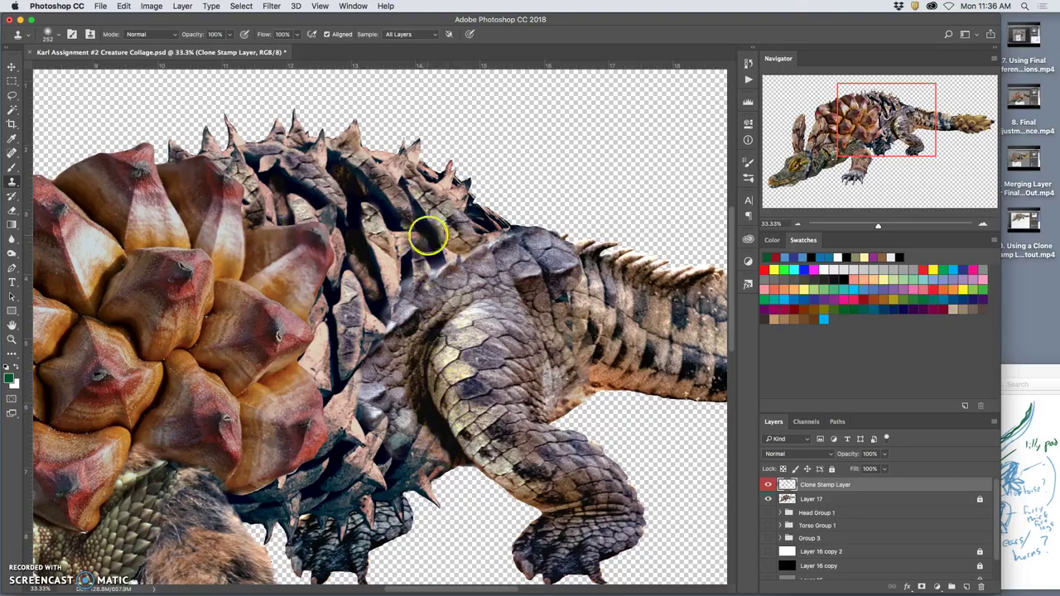
mouse_move(429, 238)
left_mouse_down()
mouse_move(432, 252)
mouse_move(424, 223)
left_mouse_up()
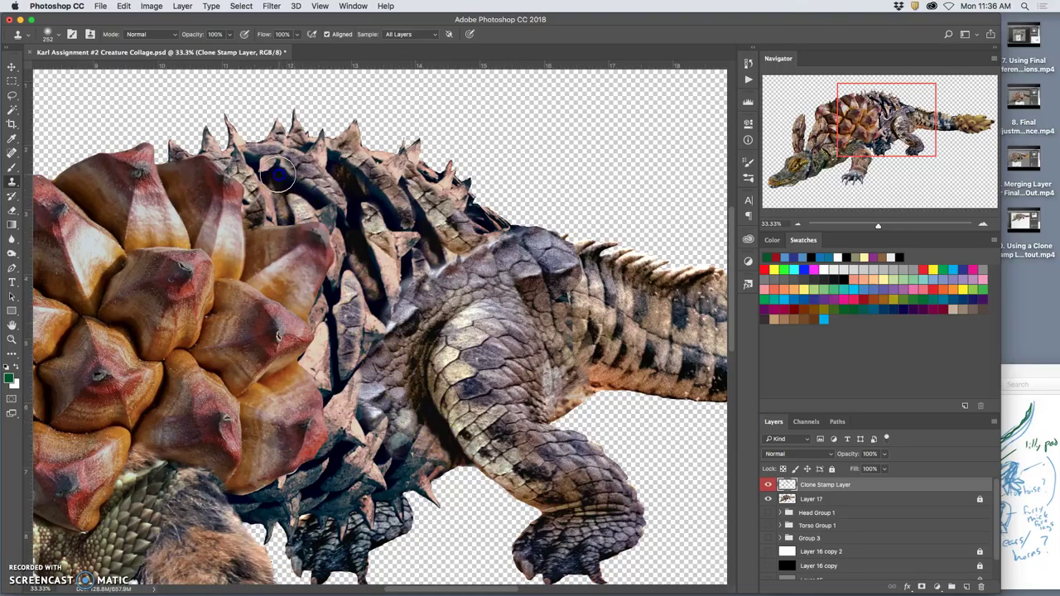
- Toggle the Clone Stamp Layer's visibility to compare the filled gaps on the back with the original collage
left_click(769, 485)
left_click(769, 484)
left_click(769, 484)
left_click(769, 483)
left_click(769, 485)
left_click(770, 485)
scroll(473, 373, "down", 5)
scroll(435, 286, "up", 3)
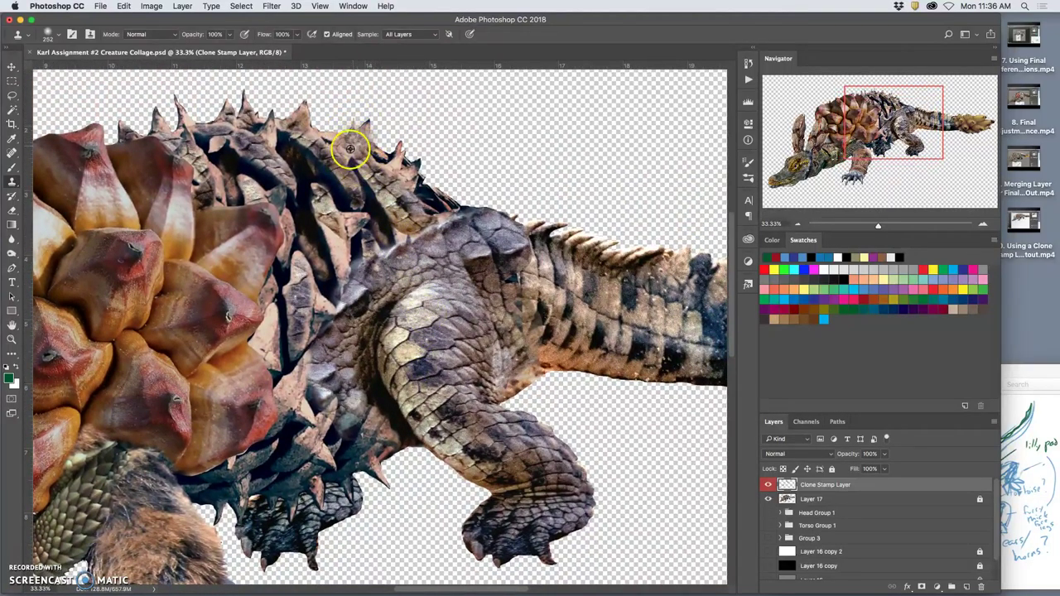
left_click(332, 144, "alt")
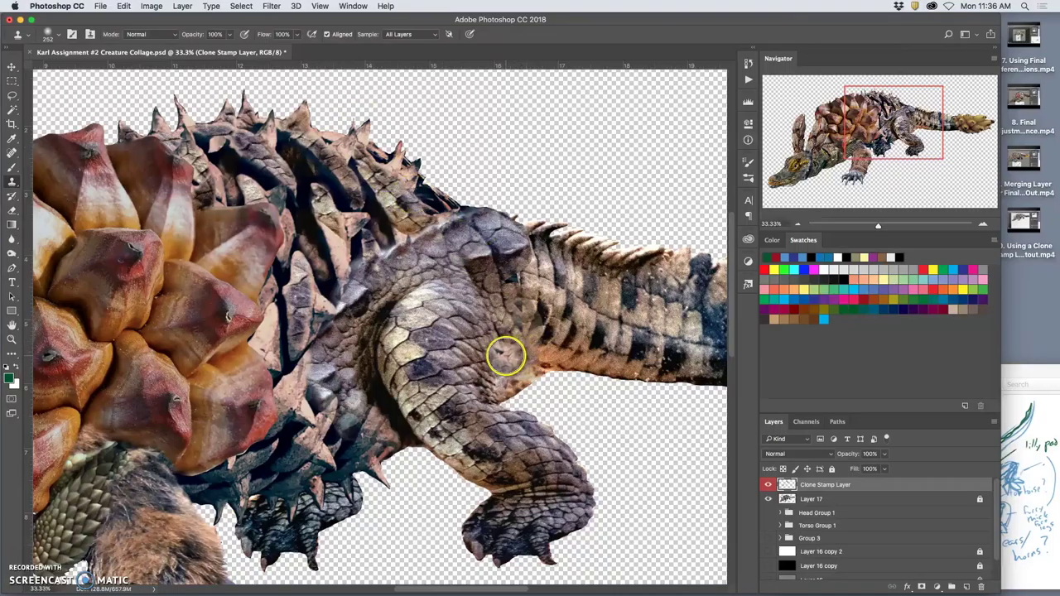
mouse_move(506, 360)
left_mouse_down()
mouse_move(509, 374)
mouse_move(511, 346)
left_mouse_up()
key("super+z")
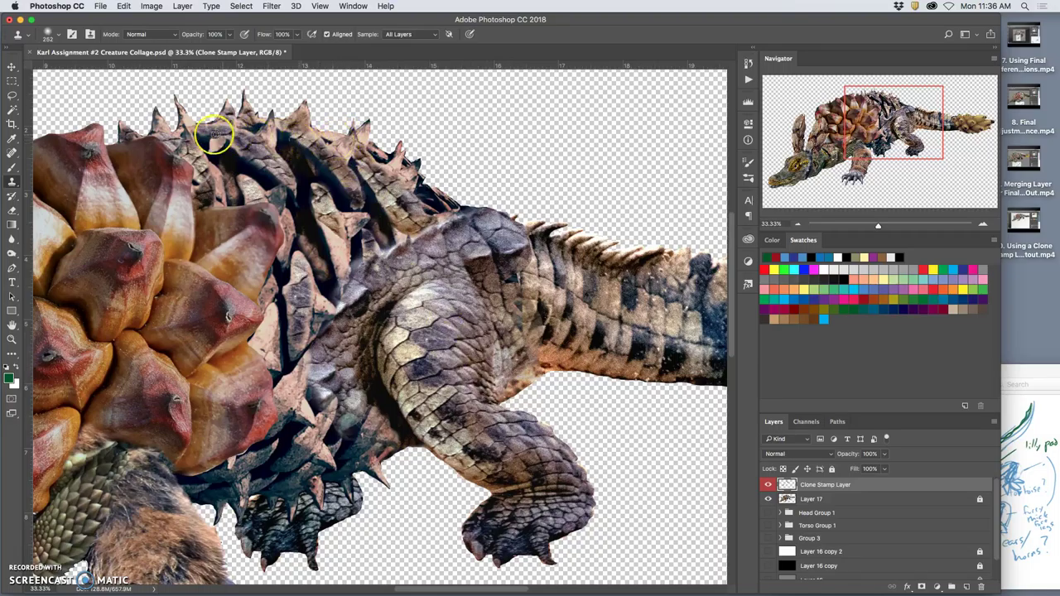
- Sample the spiny back and clone its texture onto the hip between the hind leg and the tail
left_click(298, 124)
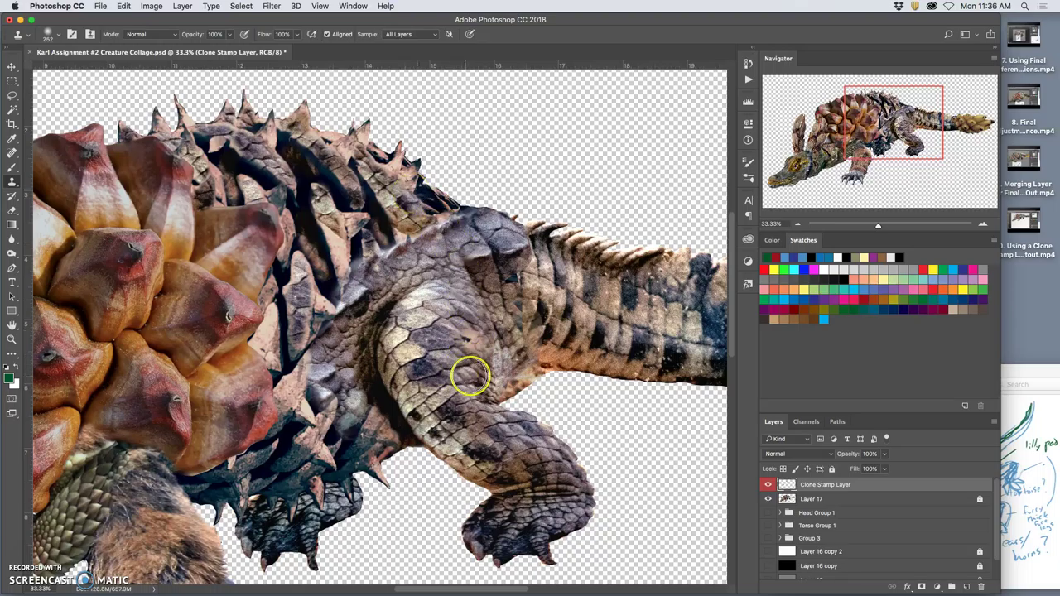
left_click(478, 323)
mouse_move(477, 324)
left_mouse_down()
mouse_move(494, 328)
mouse_move(499, 374)
mouse_move(508, 377)
left_mouse_up()
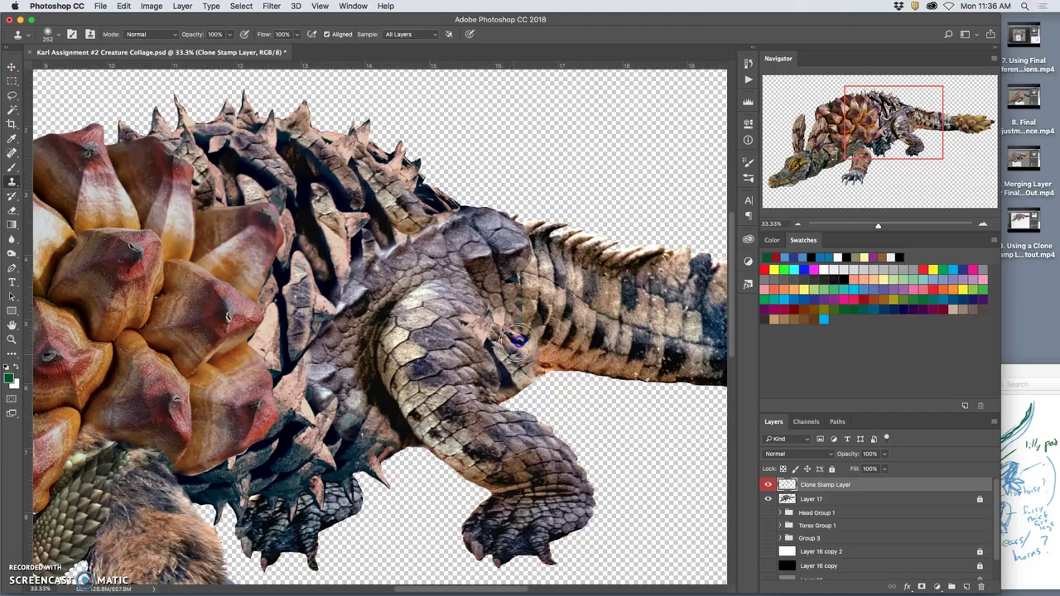
mouse_move(517, 334)
left_mouse_down()
mouse_move(543, 371)
mouse_move(520, 333)
mouse_move(480, 339)
mouse_move(487, 346)
mouse_move(481, 331)
left_mouse_up()
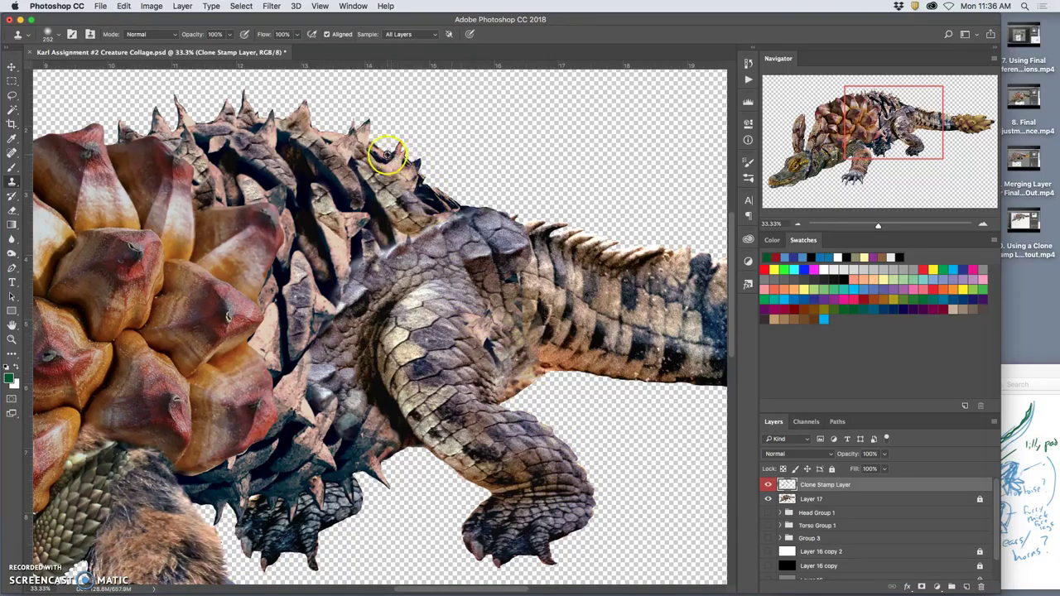
- Clone a row of back spines onto the upper edge of the bent hind leg and undo the stray dab
mouse_move(520, 422)
left_mouse_down()
mouse_move(538, 407)
mouse_move(564, 440)
mouse_move(502, 388)
mouse_move(500, 371)
mouse_move(491, 385)
left_mouse_up()
left_click(667, 567)
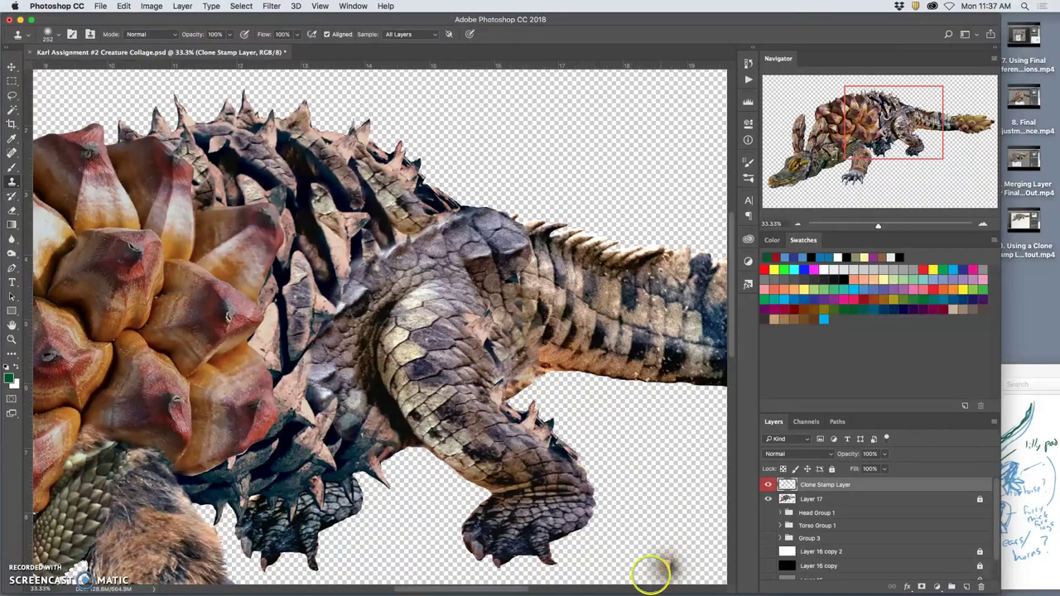
left_click_drag(595, 455, 637, 444)
key("super+z")
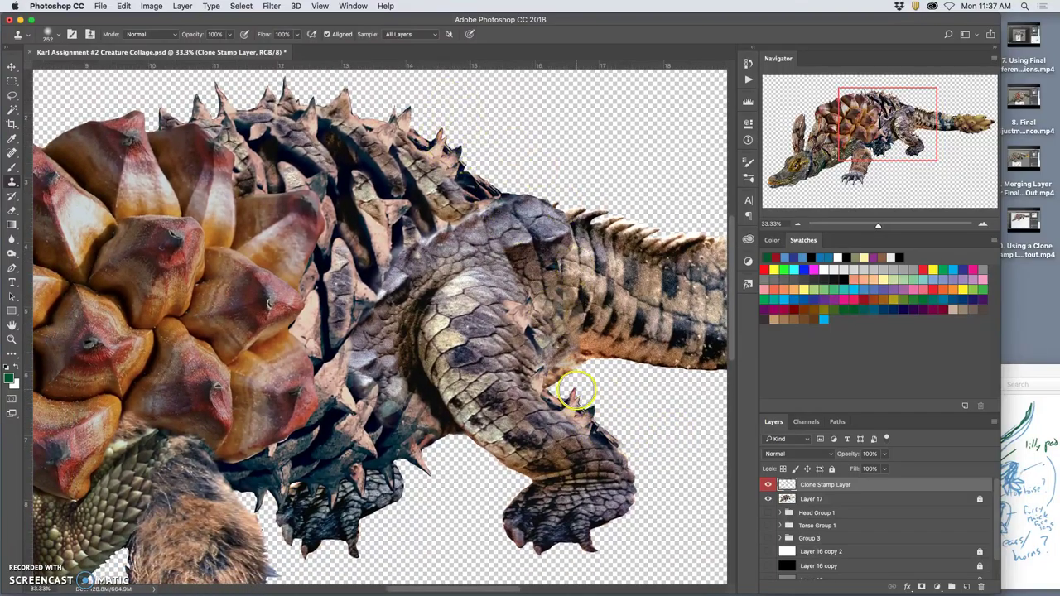
- Clone back spines along the top of the hip up to the base of the tail, blending in their lower edge
mouse_move(657, 428)
left_mouse_down()
mouse_move(644, 321)
mouse_move(585, 329)
mouse_move(478, 359)
mouse_move(469, 414)
mouse_move(501, 458)
left_mouse_up()
left_click_drag(516, 224, 549, 244)
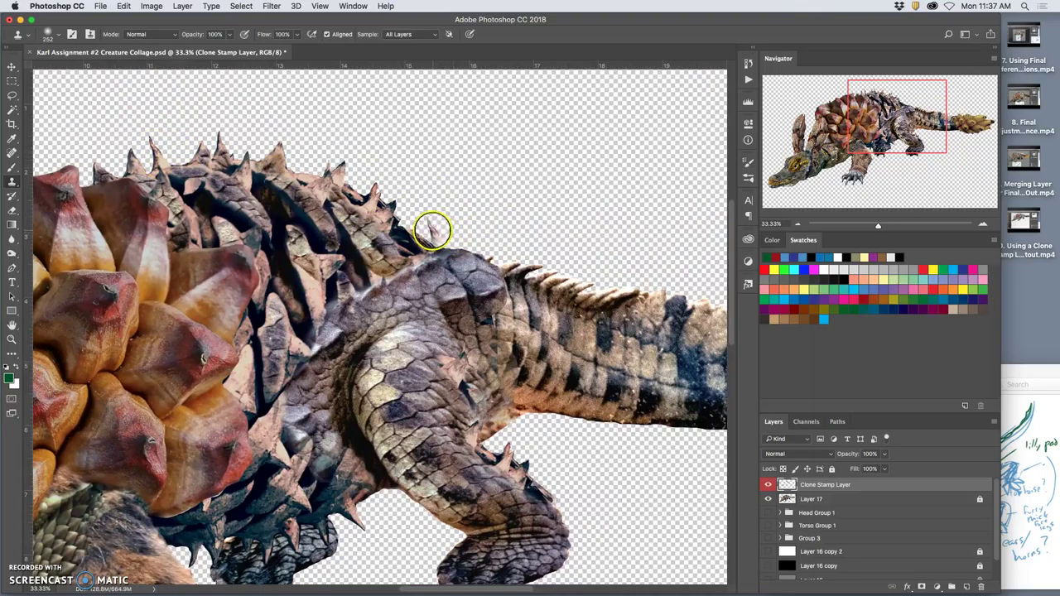
mouse_move(442, 234)
left_mouse_down()
mouse_move(474, 254)
mouse_move(482, 238)
mouse_move(493, 252)
mouse_move(488, 236)
mouse_move(491, 251)
mouse_move(507, 237)
mouse_move(521, 267)
mouse_move(531, 265)
mouse_move(491, 241)
left_mouse_up()
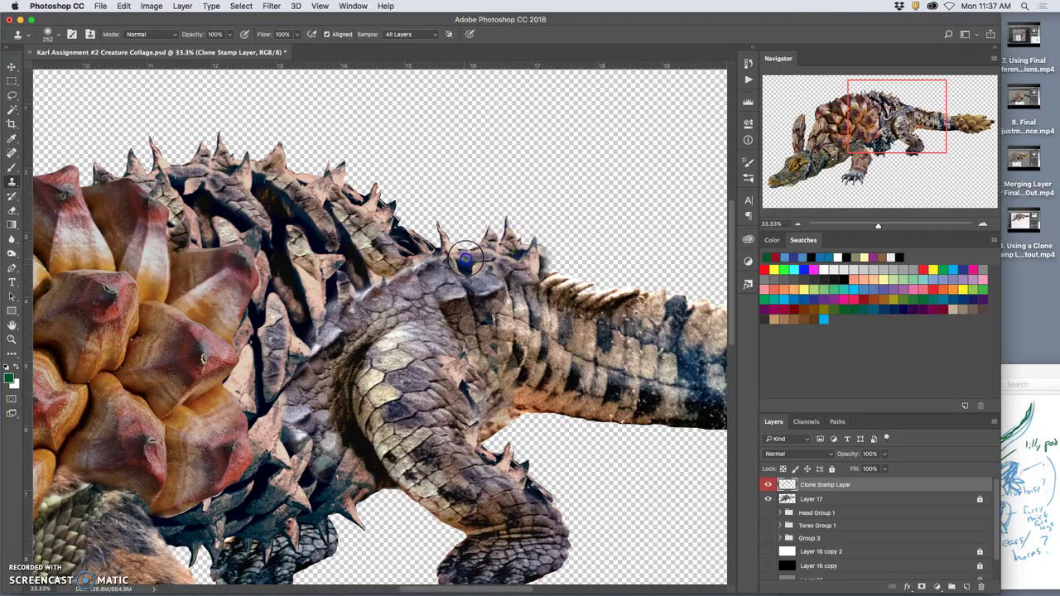
left_click_drag(469, 254, 489, 253)
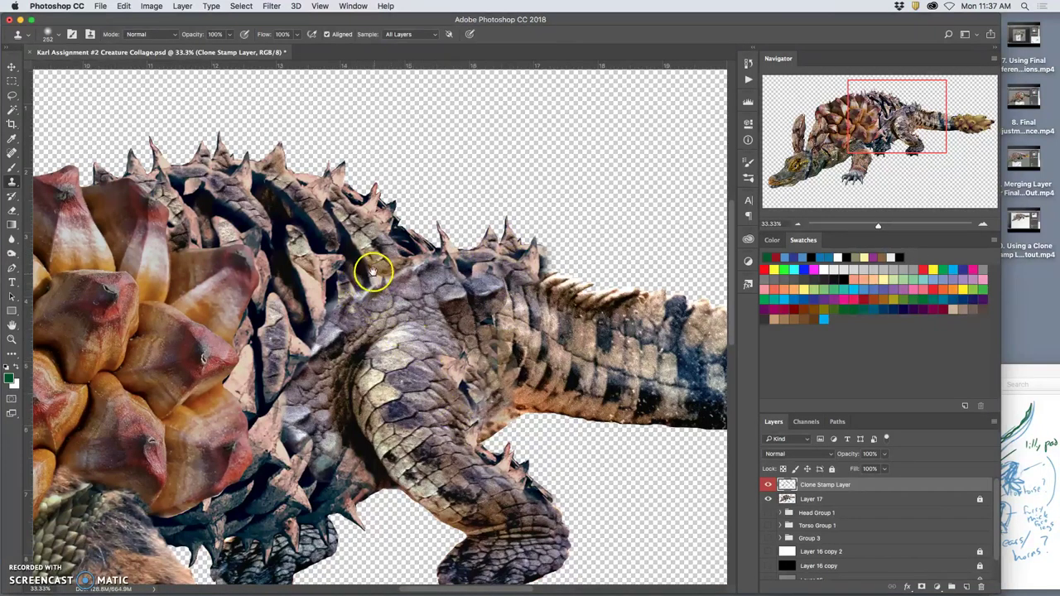
left_click_drag(376, 269, 424, 282)
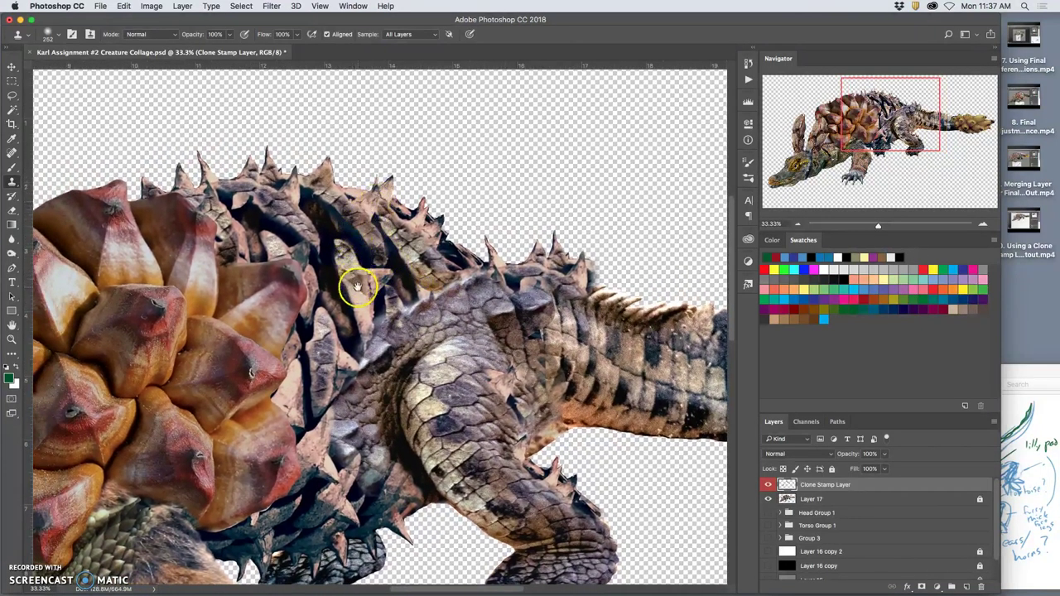
left_click_drag(355, 285, 403, 221)
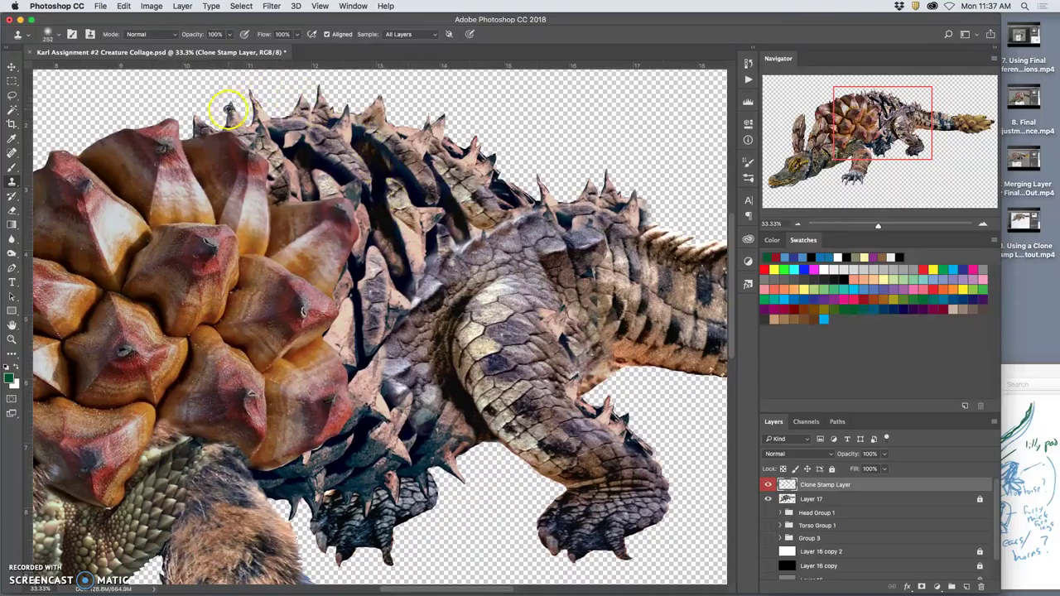
- Clone back spines and scales down the front edge of the bent hind leg and undo the last stray dab
left_click(463, 249)
mouse_move(472, 254)
left_mouse_down()
mouse_move(502, 228)
mouse_move(419, 286)
left_mouse_up()
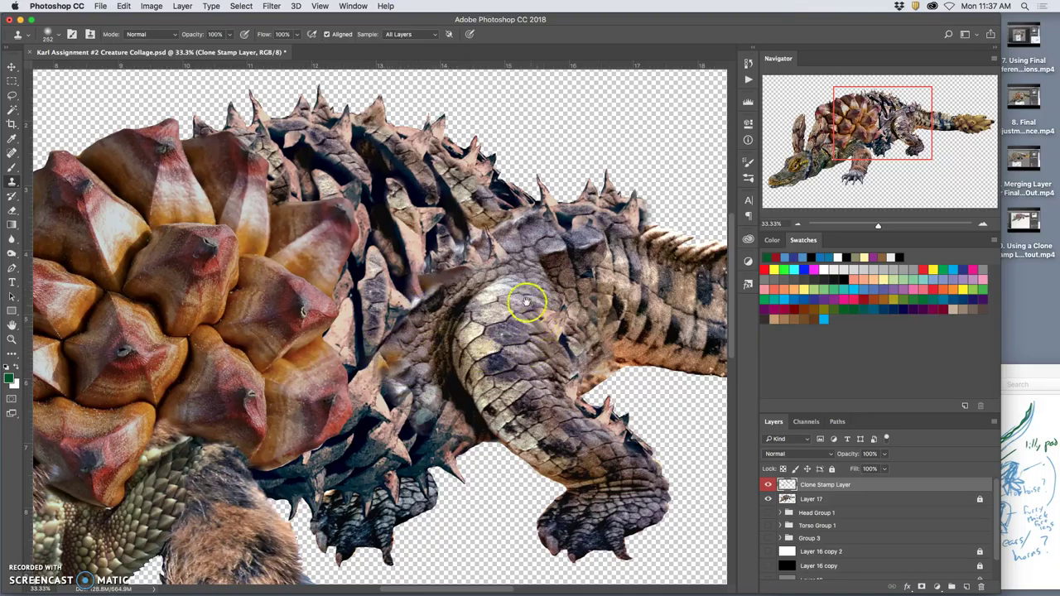
scroll(530, 290, "left", 3)
scroll(530, 290, "down", 1)
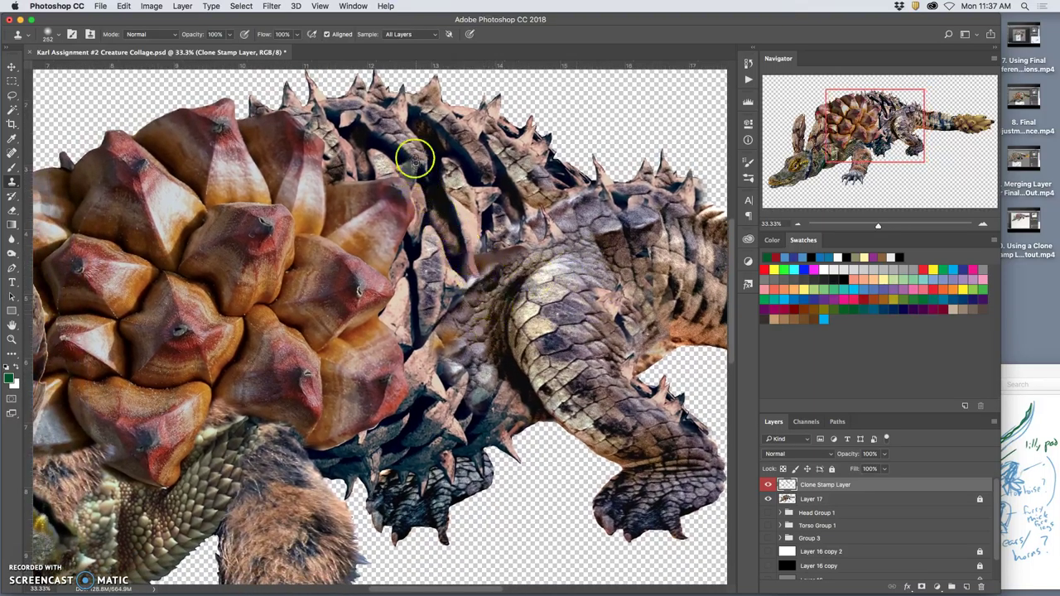
key("super+z")
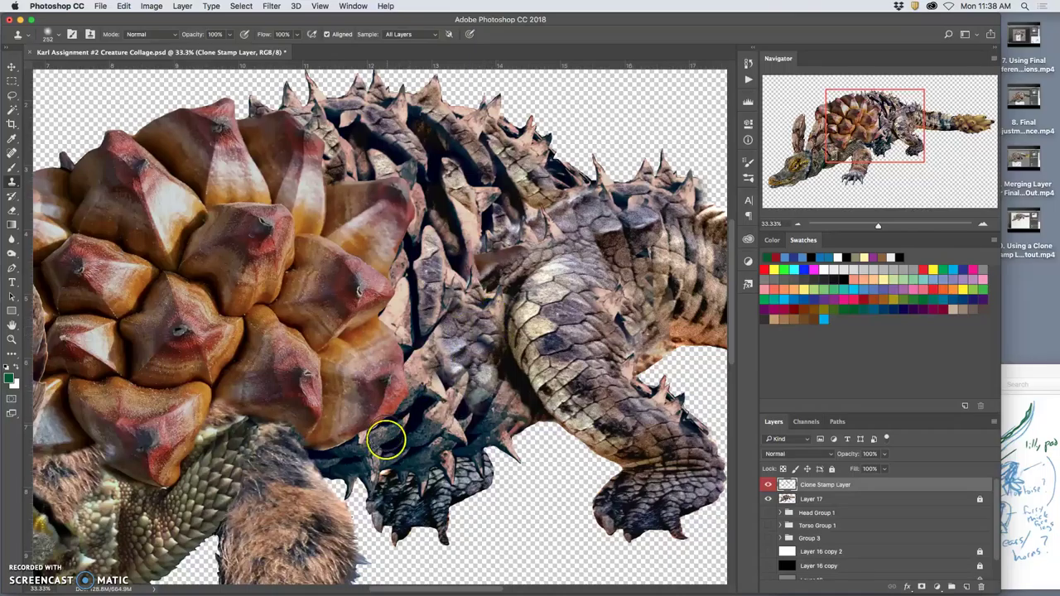
- Toggle the Clone Stamp Layer's visibility to compare the blended hind leg and flank with the original collage
left_click(770, 485)
left_click(769, 485)
left_click(769, 487)
left_click(768, 487)
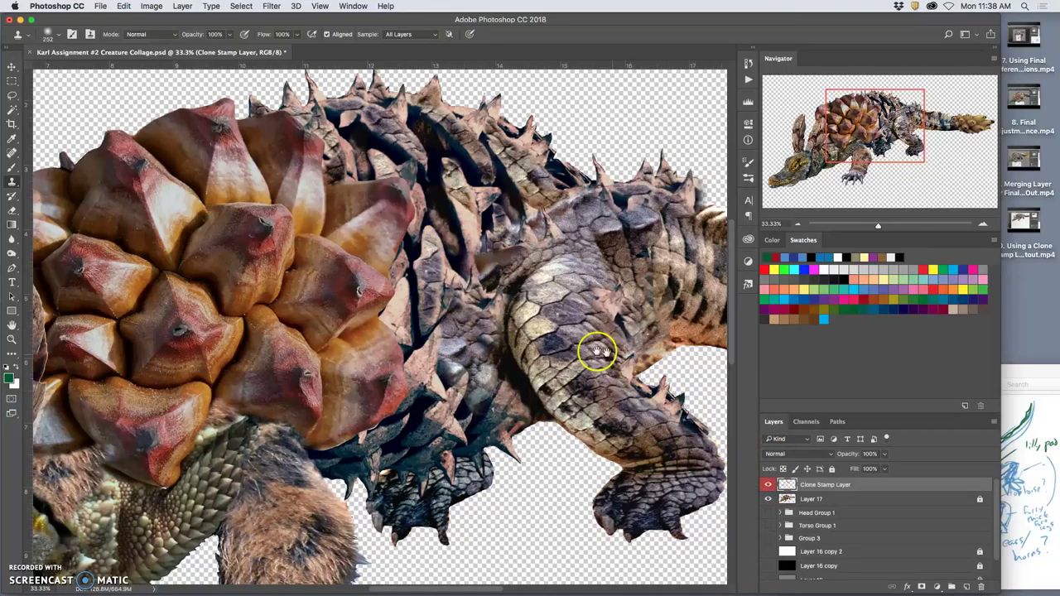
- Sample the spiny flank and clone its texture between the shell's rear lower plates and along their outer edge
left_click_drag(592, 350, 621, 344)
left_click_drag(441, 337, 472, 278)
left_click(539, 315, "alt")
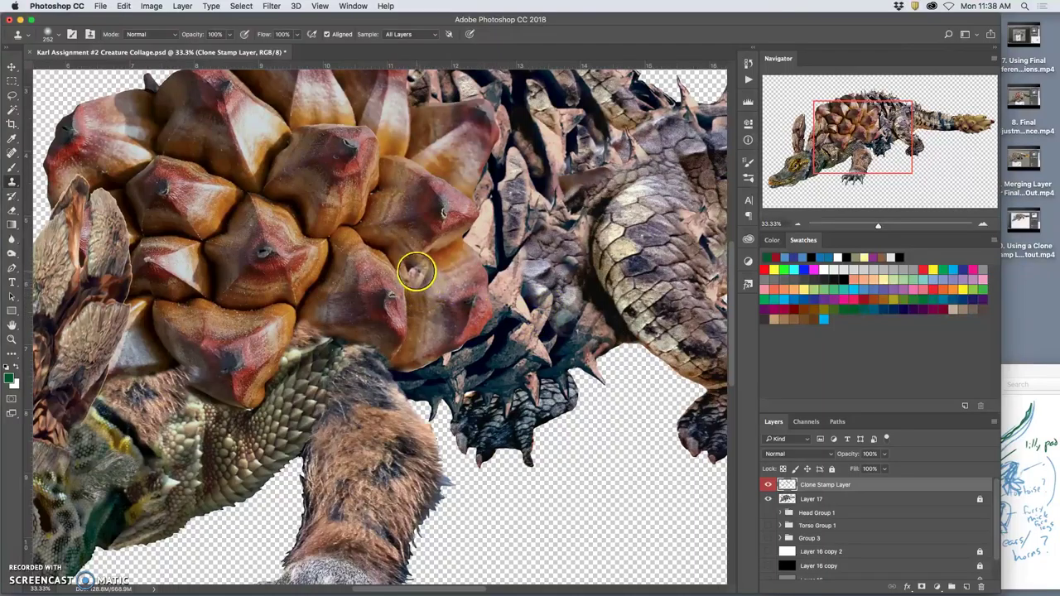
left_click(419, 268)
left_click_drag(418, 268, 412, 351)
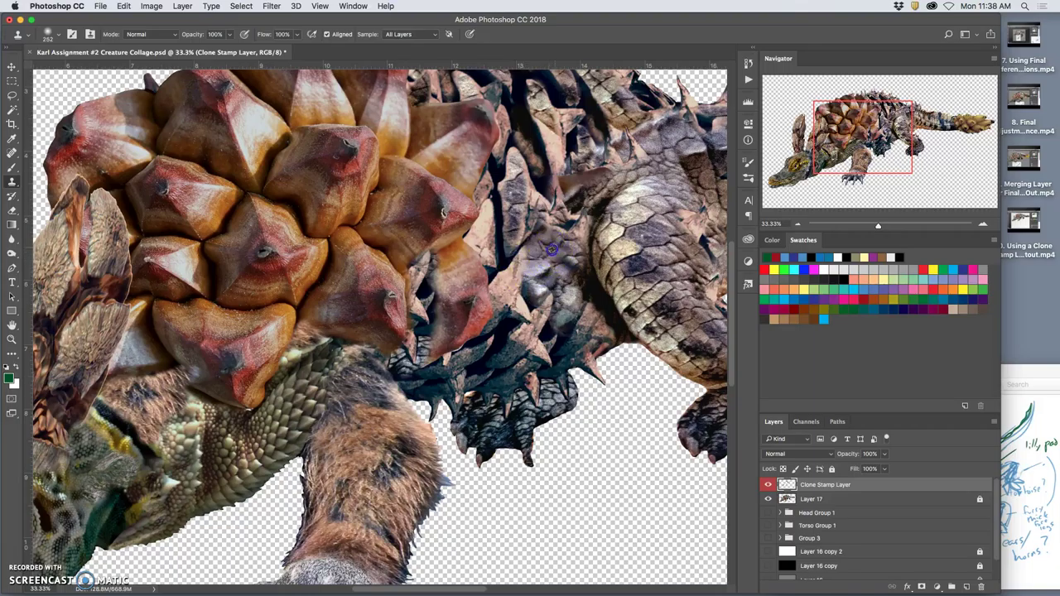
mouse_move(487, 313)
left_mouse_down()
mouse_move(485, 331)
mouse_move(487, 300)
left_mouse_up()
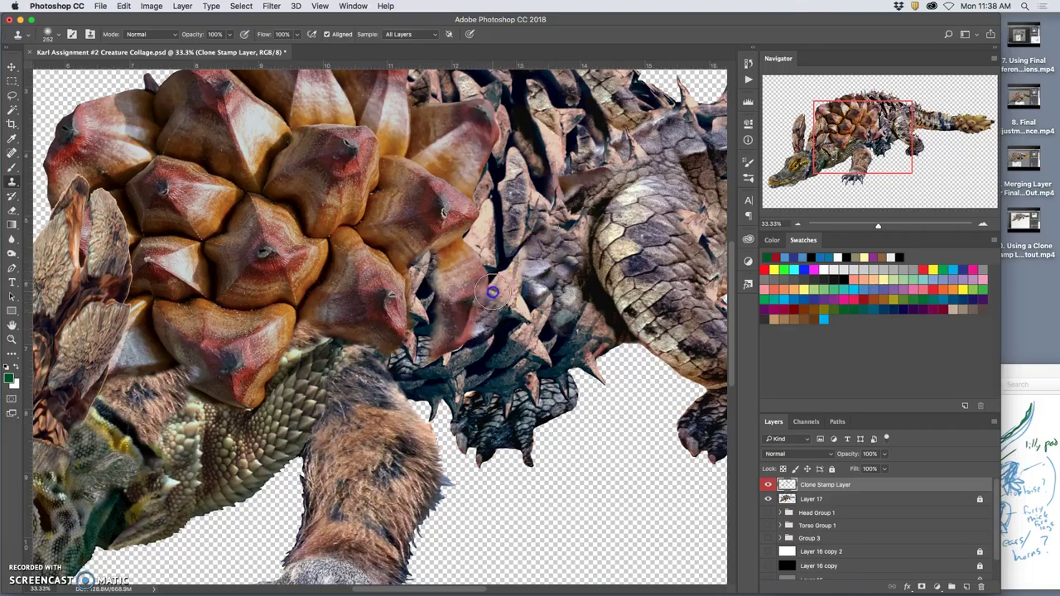
- Sample the neck scales and the spiny flank and dab their textures around the lower tip of the front shell plate
mouse_move(378, 433)
left_mouse_down()
mouse_move(395, 392)
mouse_move(435, 340)
mouse_move(394, 395)
mouse_move(252, 427)
mouse_move(243, 420)
mouse_move(280, 373)
left_mouse_up()
left_click_drag(254, 418, 251, 416)
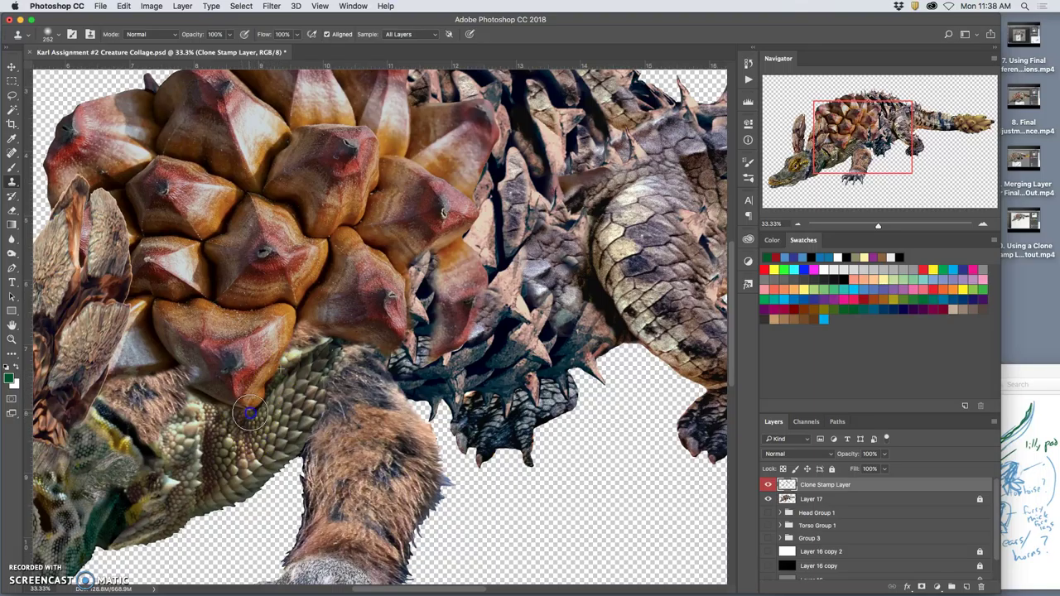
left_click(254, 412)
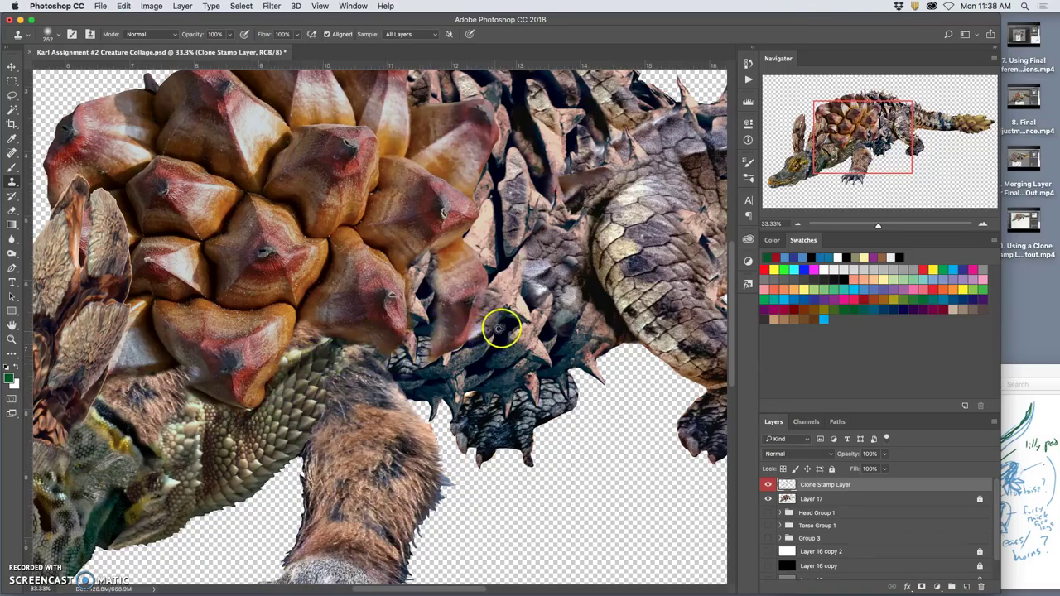
left_click(592, 274)
left_click(248, 412)
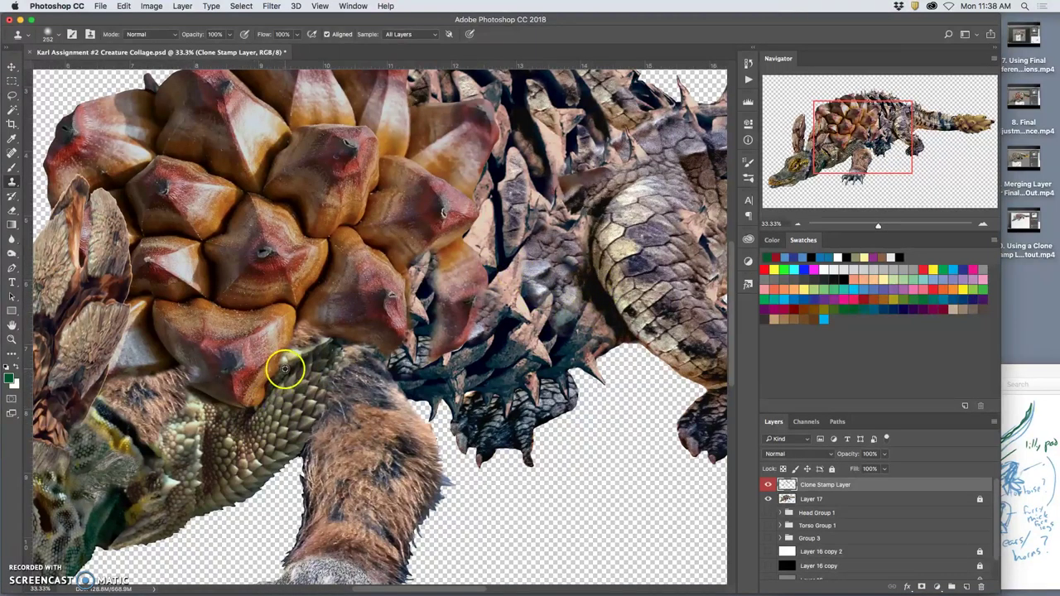
- Sample the dark spiny flank, dab it over the lower tip of the front shell plate, and undo the stray dab
left_click_drag(290, 412, 429, 322)
left_click(699, 256, "alt")
left_click_drag(407, 317, 408, 315)
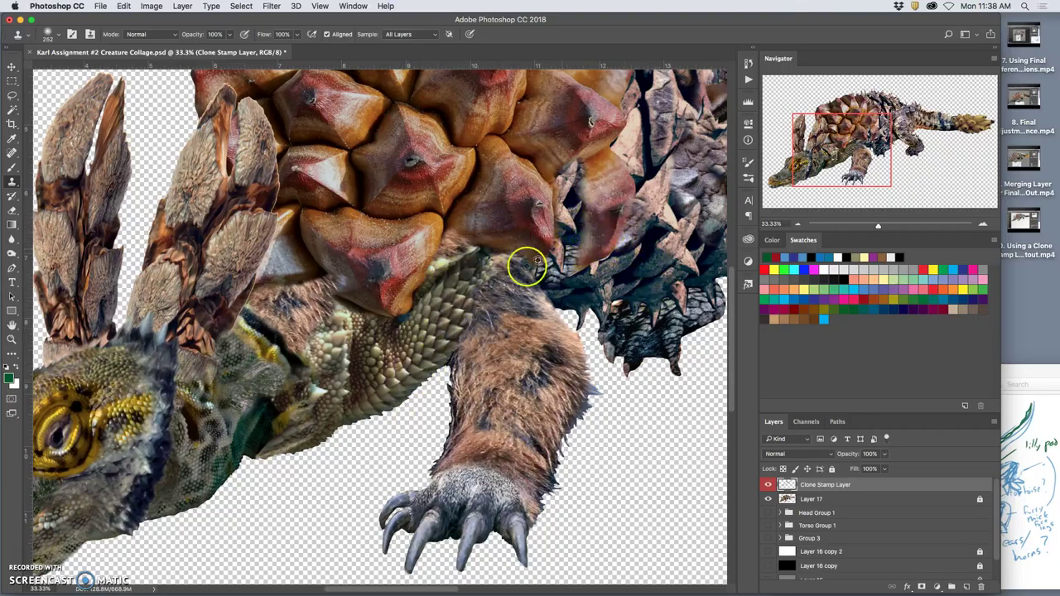
left_click(409, 312)
left_click(401, 318)
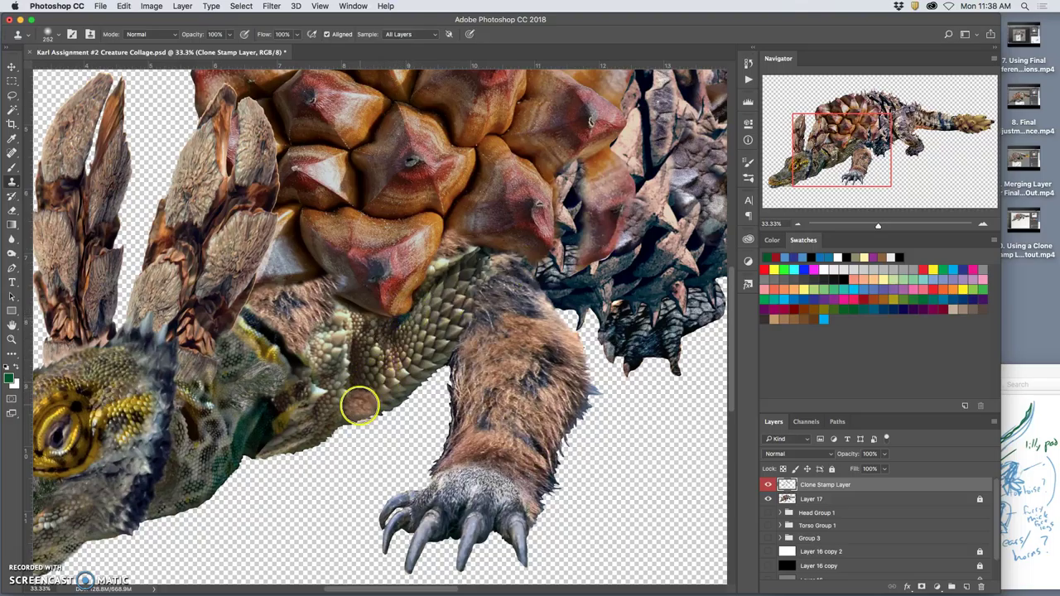
left_click_drag(312, 377, 376, 320)
key("super+z")
- Sample the dark hind foot and clone its texture into the fur patch on the neck below the shell
left_click(706, 275, "alt")
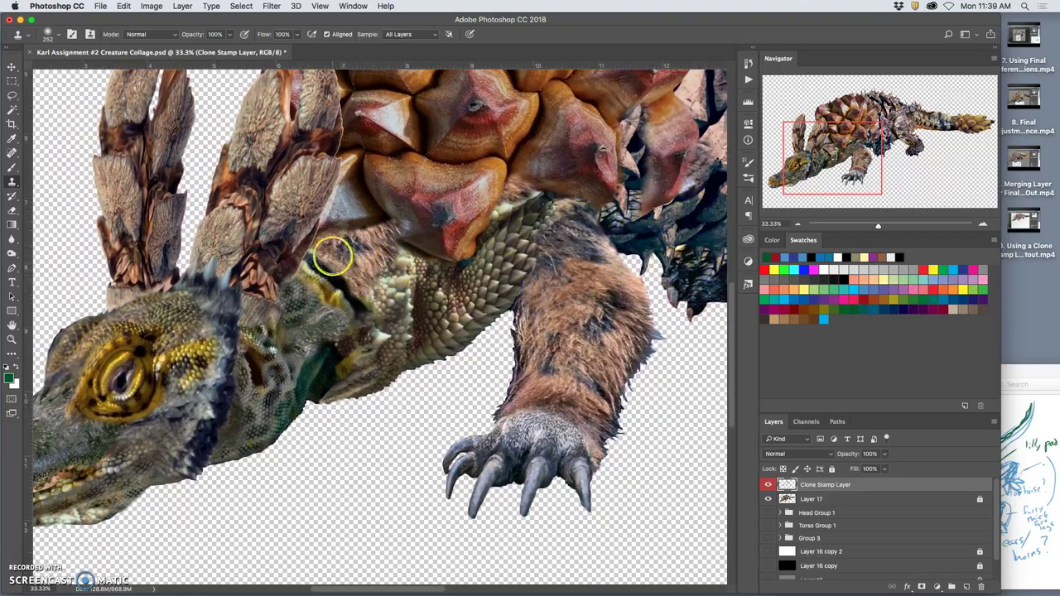
left_click(357, 273)
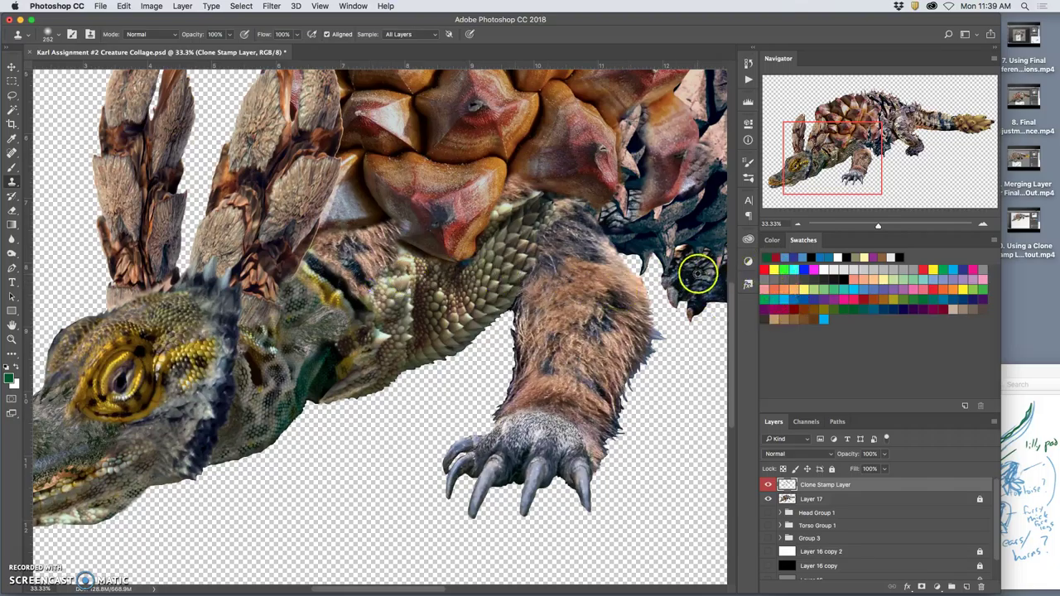
left_click_drag(340, 249, 330, 248)
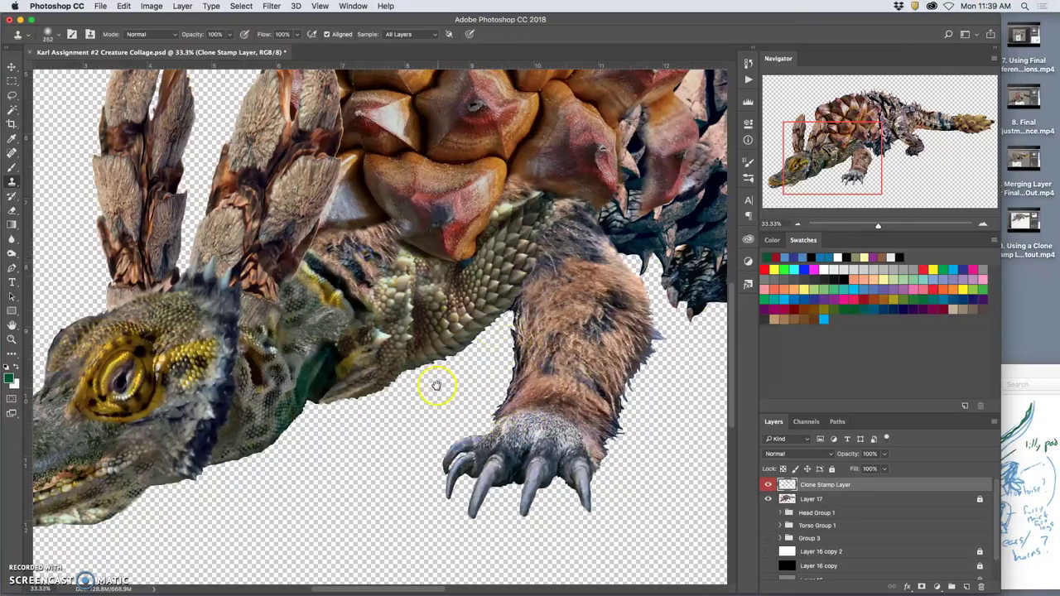
- Sample the front leg's fur and clone it onto the neck behind the near ear
left_click_drag(470, 335, 541, 310)
mouse_move(255, 222)
left_mouse_down()
mouse_move(324, 247)
mouse_move(329, 262)
left_mouse_up()
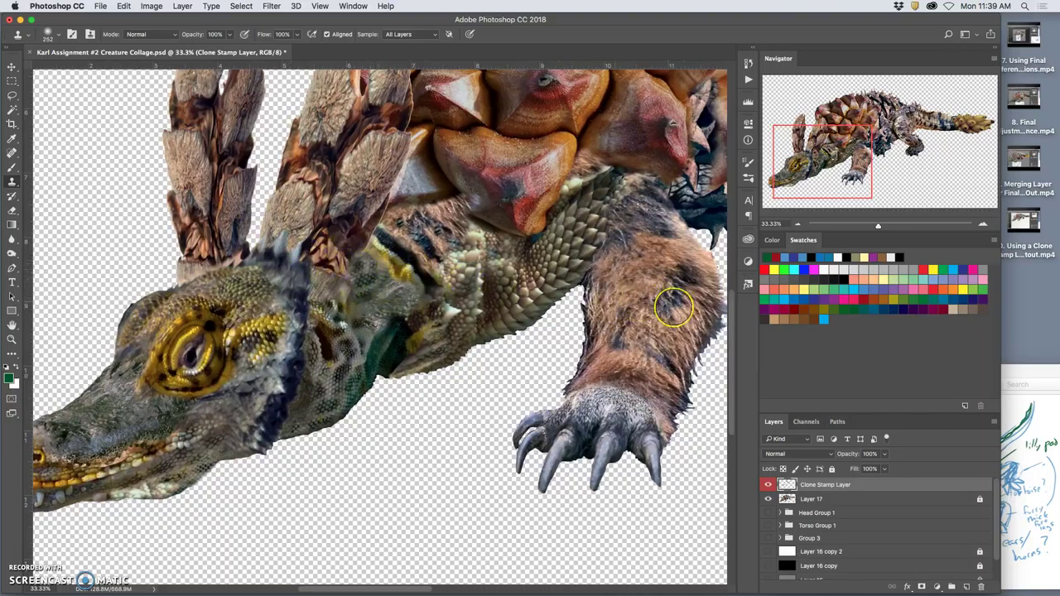
mouse_move(677, 310)
left_mouse_down()
mouse_move(653, 232)
mouse_move(646, 243)
mouse_move(670, 329)
mouse_move(661, 272)
mouse_move(633, 226)
left_mouse_up()
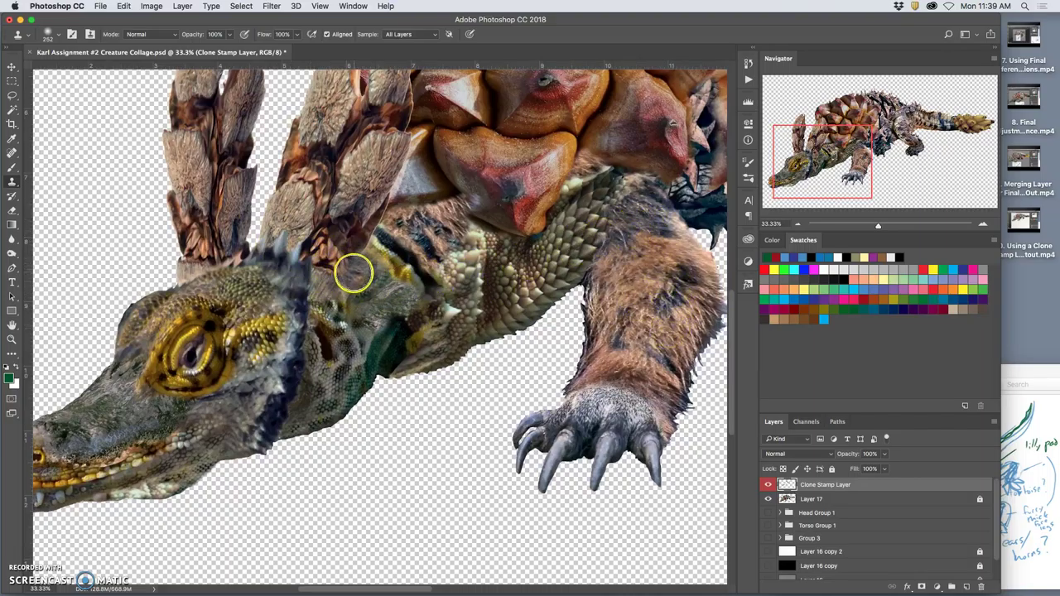
mouse_move(357, 273)
left_mouse_down()
mouse_move(363, 258)
mouse_move(376, 257)
mouse_move(362, 290)
mouse_move(347, 287)
left_mouse_up()
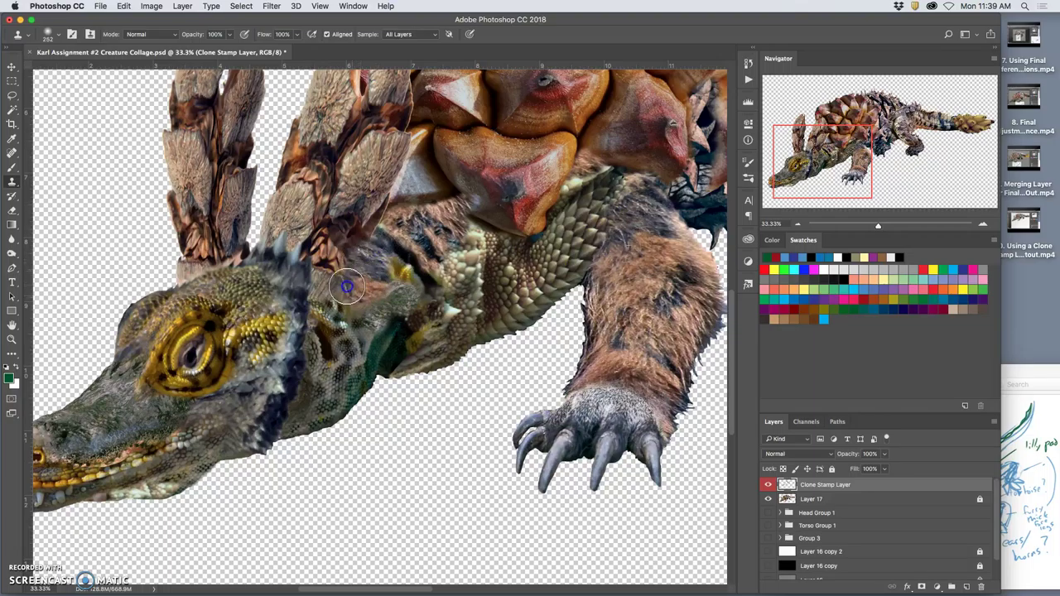
left_click(666, 305, "alt")
left_click(349, 314)
left_click_drag(348, 314, 350, 296)
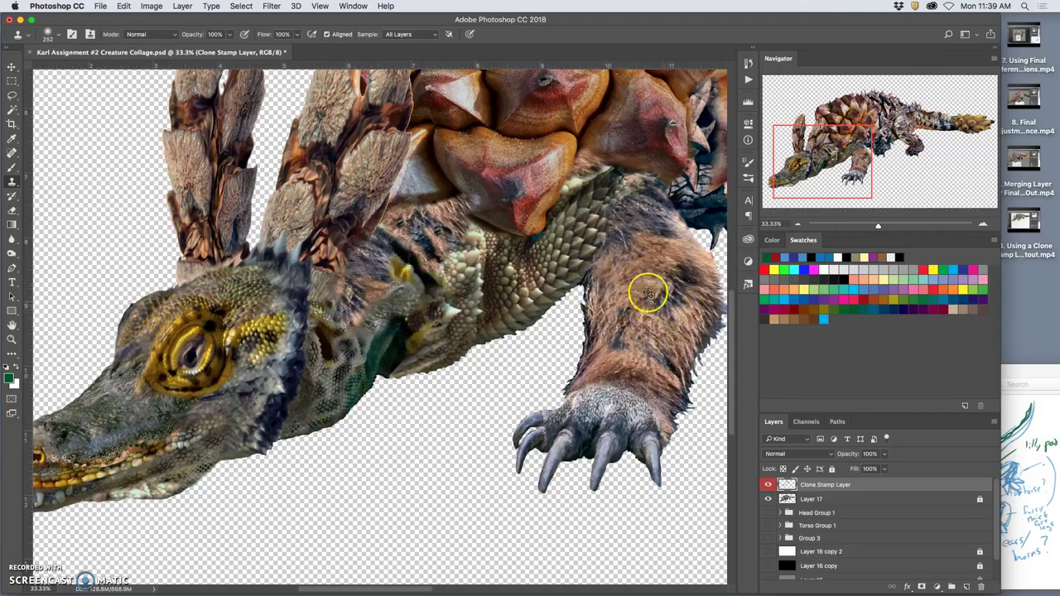
- Clone front leg fur around the base of the far ear, resampling for darker patches of fur
mouse_move(170, 251)
left_mouse_down()
mouse_move(154, 243)
mouse_move(179, 280)
left_mouse_up()
left_click(658, 236, "alt")
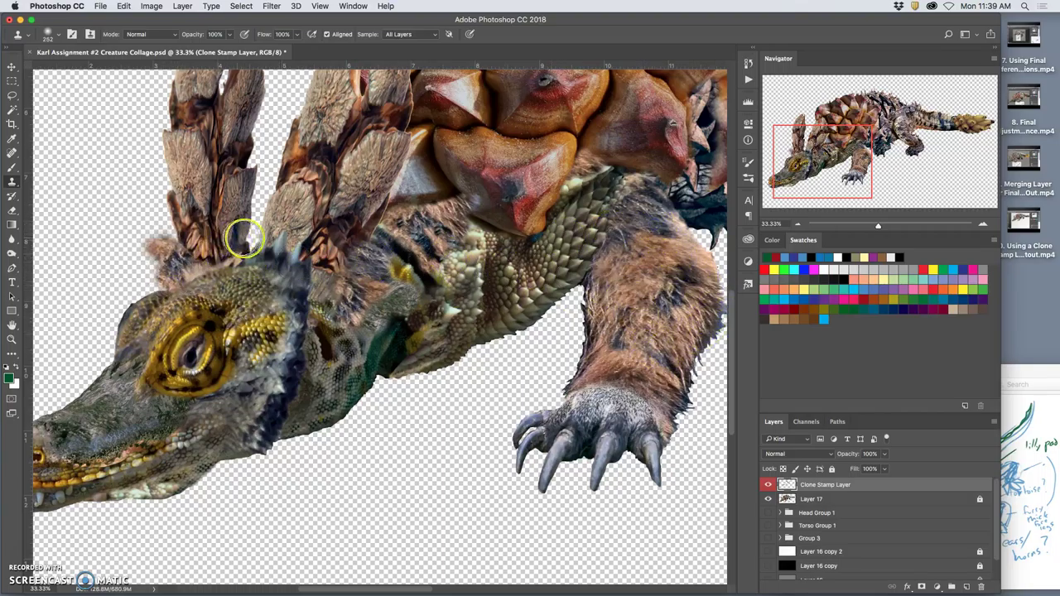
mouse_move(250, 251)
left_mouse_down()
mouse_move(246, 238)
mouse_move(247, 250)
mouse_move(180, 253)
left_mouse_up()
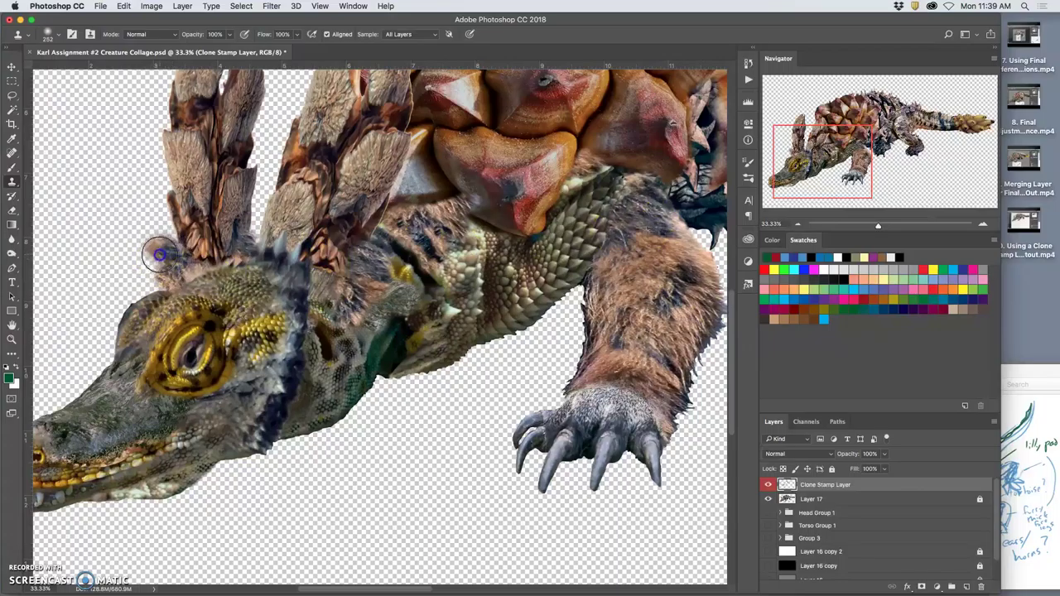
- Sample the dark spines on the flank and clone them down the furry frill behind the eye
mouse_move(428, 433)
left_mouse_down()
mouse_move(461, 401)
mouse_move(477, 407)
mouse_move(539, 368)
mouse_move(516, 364)
mouse_move(371, 463)
mouse_move(413, 404)
left_mouse_up()
left_click_drag(512, 328, 486, 315)
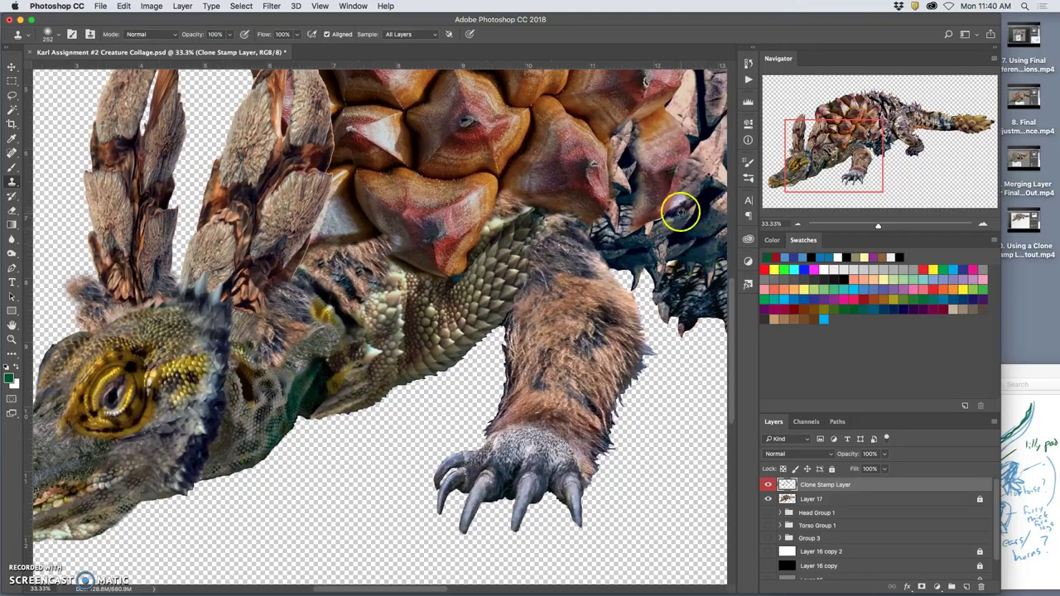
left_click(677, 207, "alt")
left_click(224, 336)
mouse_move(224, 336)
left_mouse_down()
mouse_move(233, 337)
mouse_move(221, 364)
mouse_move(231, 366)
left_mouse_up()
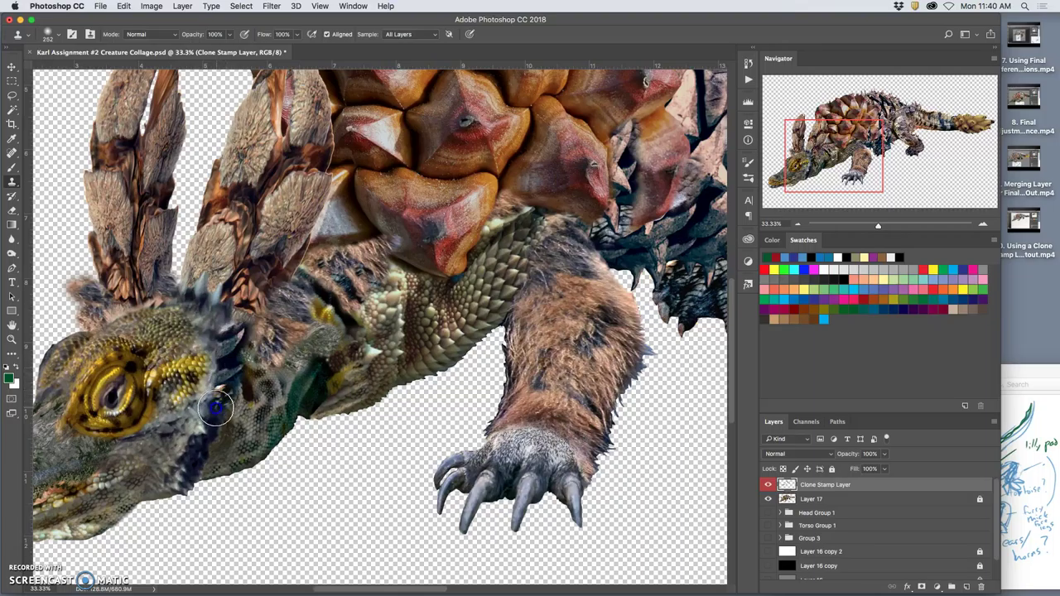
left_click_drag(338, 445, 447, 374)
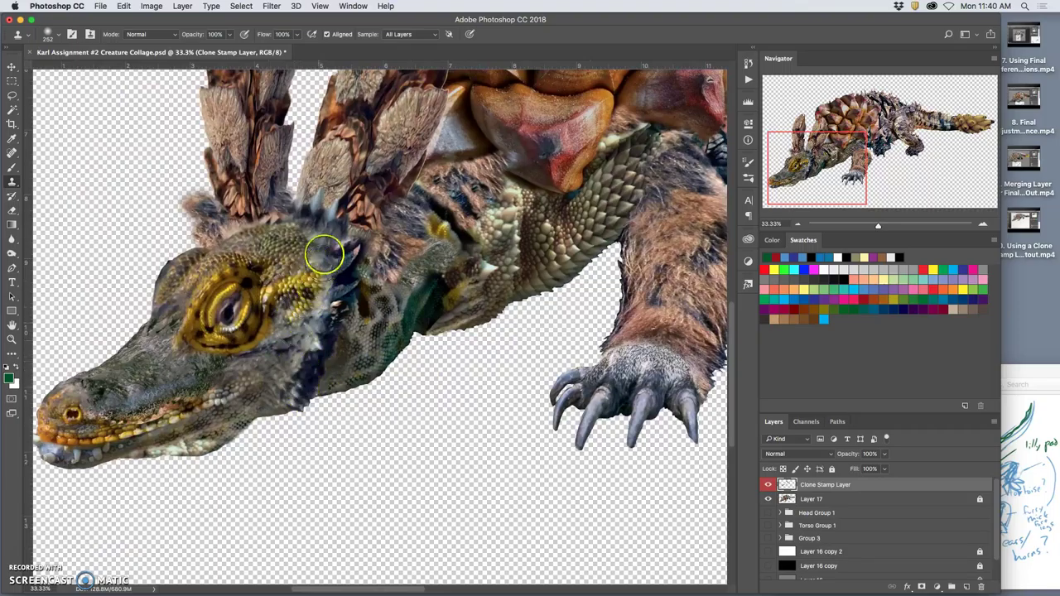
- Sample the flank spines again and clone more of them where the near ear meets the head
left_click_drag(525, 324, 265, 424)
mouse_move(543, 218)
left_mouse_down()
mouse_move(608, 135)
mouse_move(620, 189)
mouse_move(602, 213)
left_mouse_up()
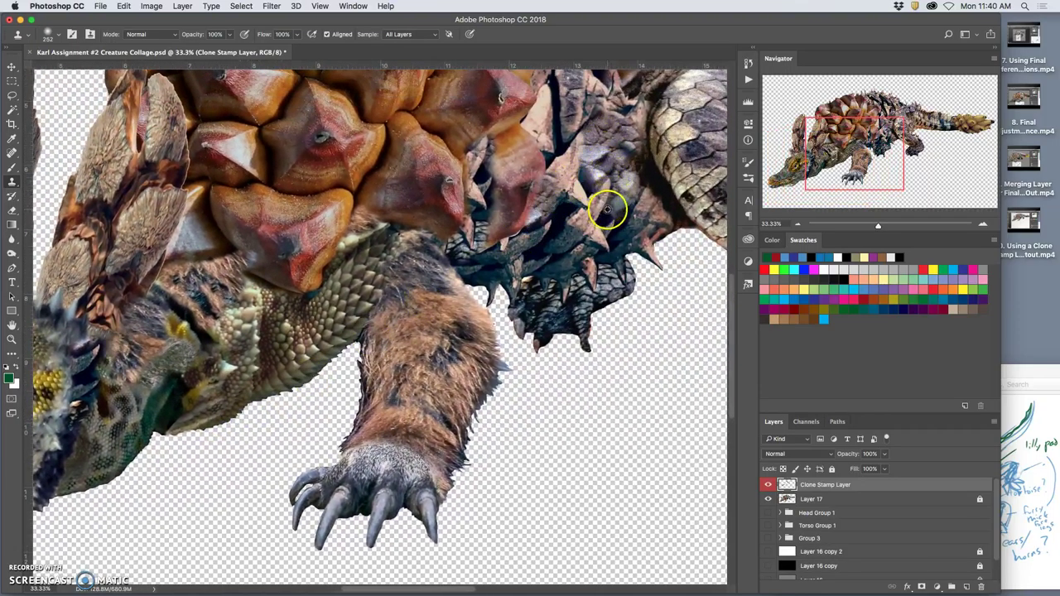
mouse_move(273, 311)
left_mouse_down()
mouse_move(525, 305)
mouse_move(283, 301)
mouse_move(334, 319)
mouse_move(332, 331)
mouse_move(307, 327)
left_mouse_up()
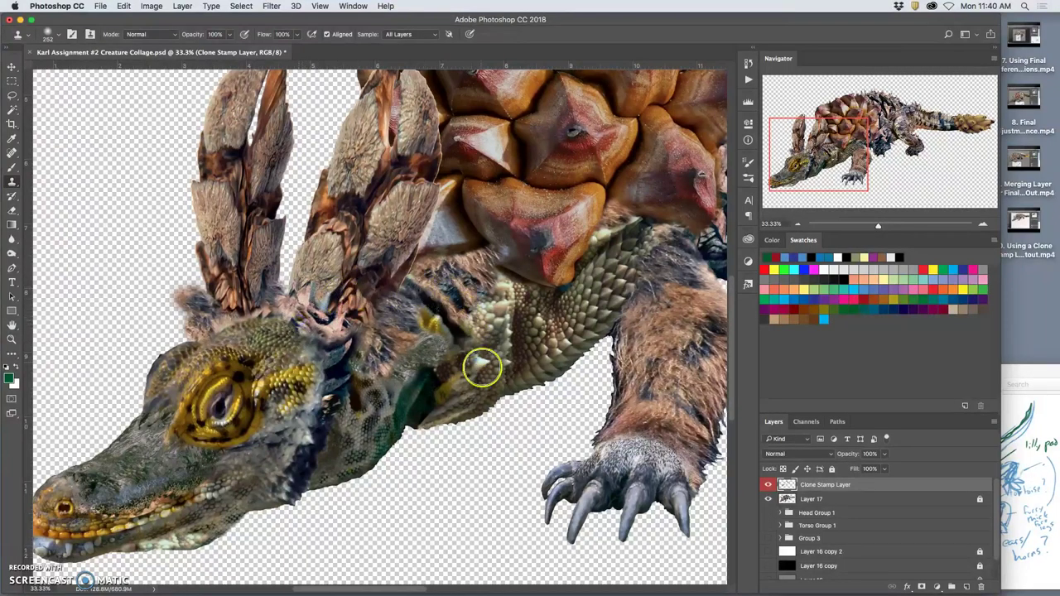
- Sample several shell plates and clone their red and cream texture onto the far and near ears
key("space")
mouse_move(445, 386)
left_mouse_down()
mouse_move(490, 325)
mouse_move(466, 336)
left_mouse_up()
key("super+minus")
key("super+minus")
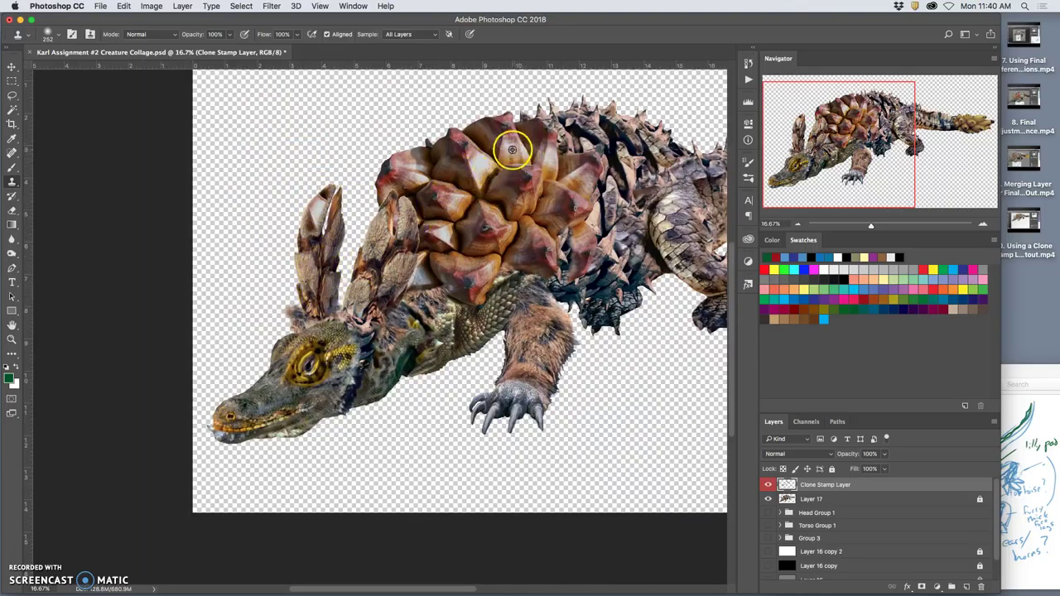
left_click(513, 149, "alt")
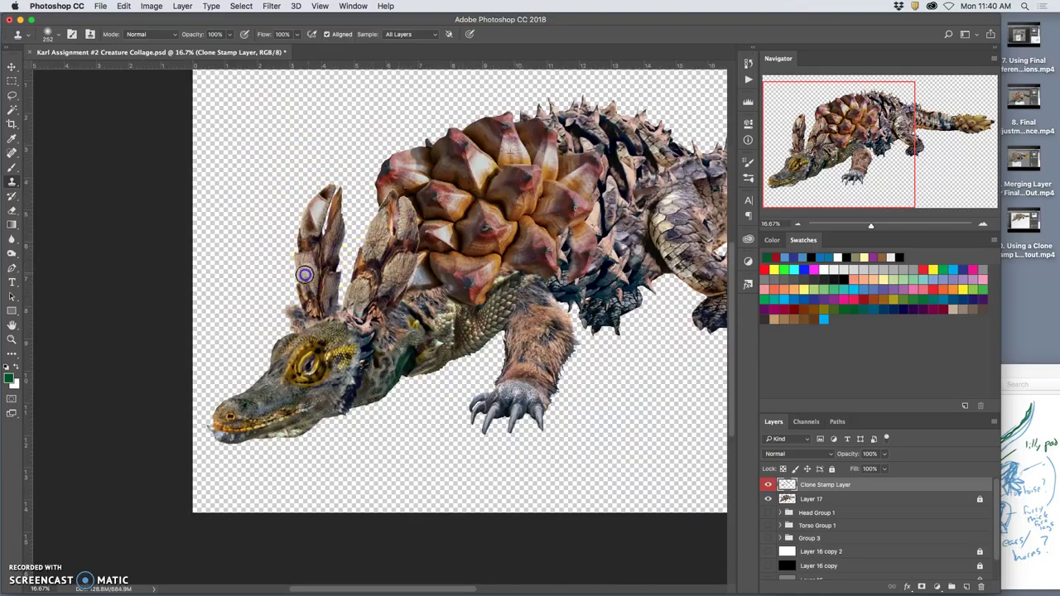
left_click(552, 153, "alt")
left_click_drag(375, 238, 374, 242)
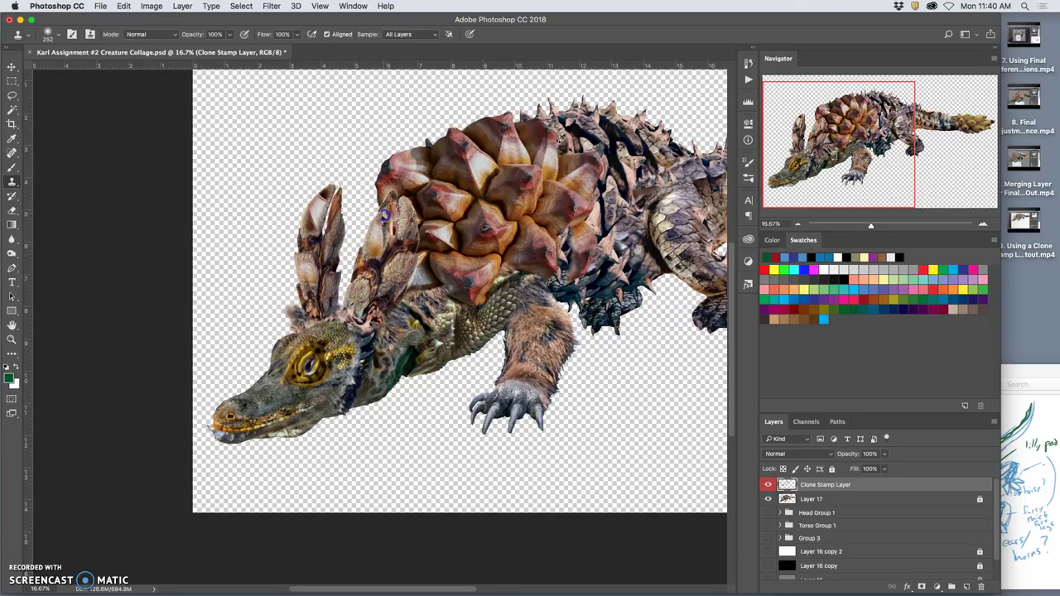
left_click(401, 267)
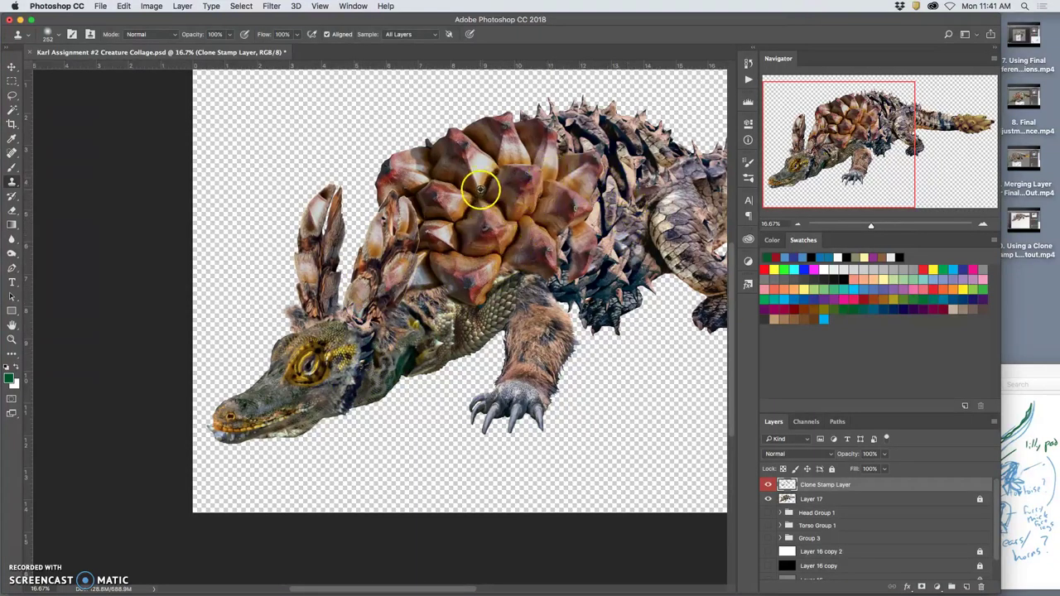
- Sample the lower shell plates and clone their red texture along the snout and forehead in front of the eye
left_click(279, 384)
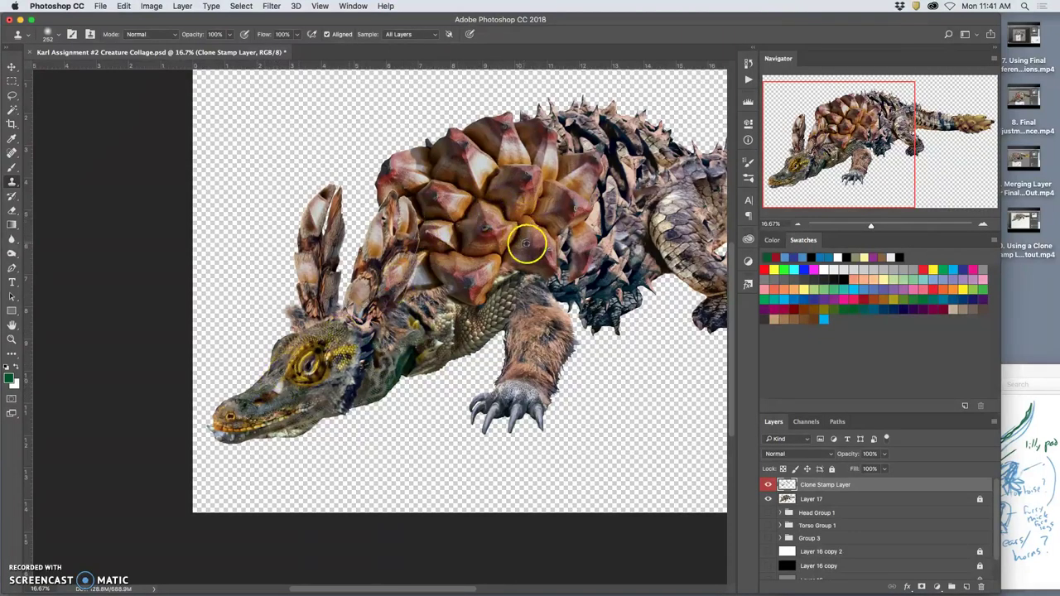
left_click(489, 266, "alt")
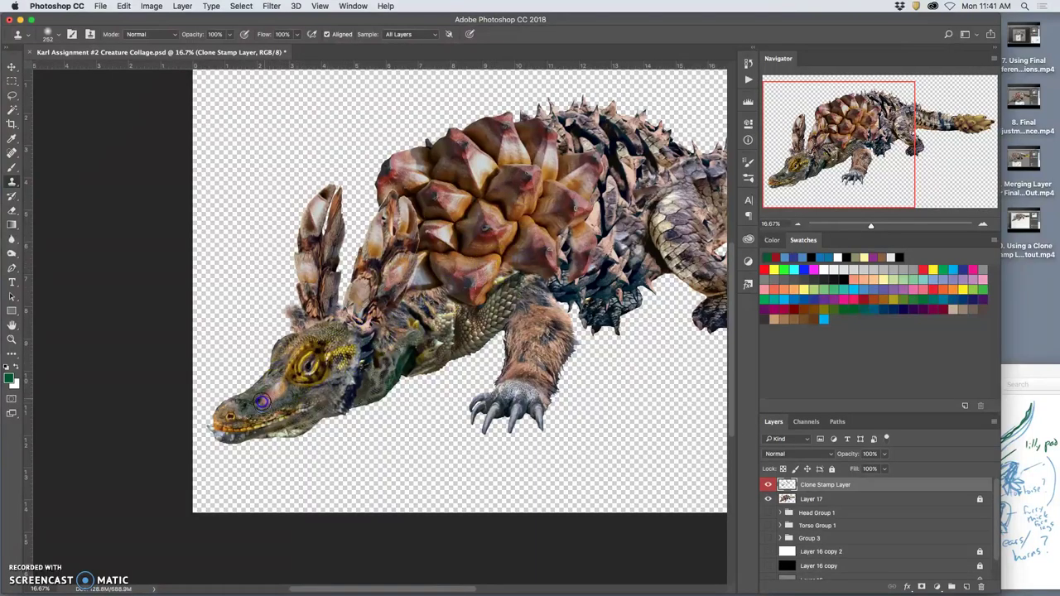
left_click_drag(276, 387, 283, 396)
left_click_drag(499, 283, 495, 265)
left_click_drag(385, 323, 279, 356)
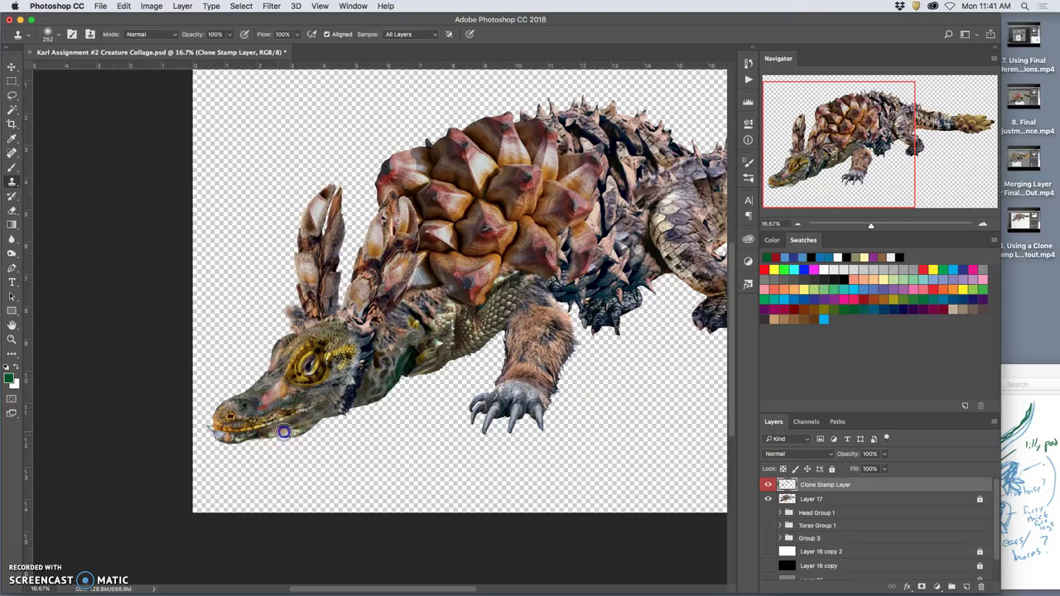
- Clone the reddish shell texture along the lower jaw and undo the last stroke
left_click_drag(312, 419, 291, 426)
mouse_move(533, 191)
left_mouse_down()
mouse_move(556, 170)
mouse_move(493, 240)
mouse_move(418, 267)
left_mouse_up()
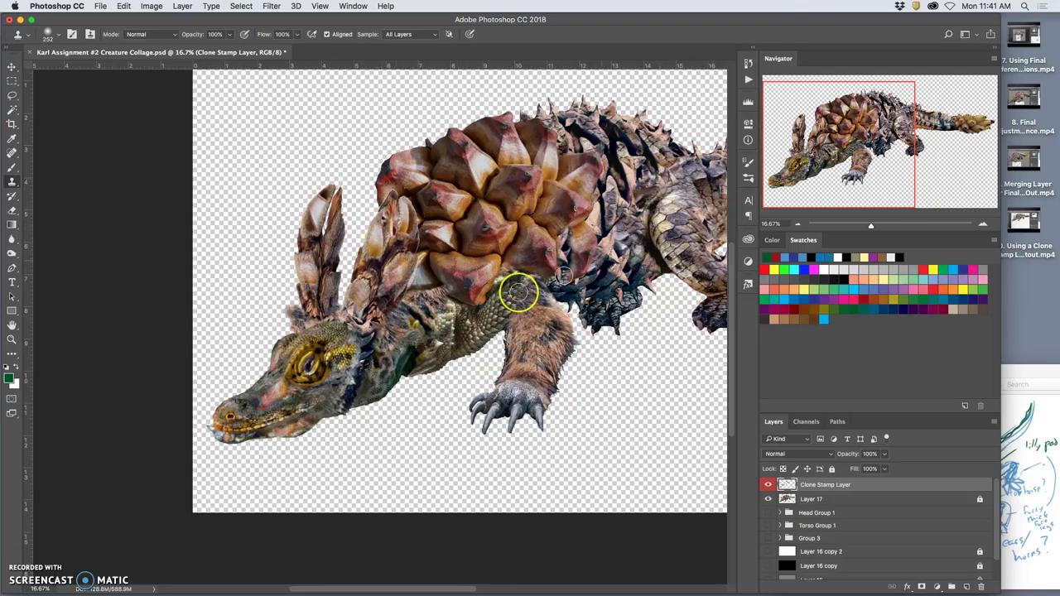
left_click_drag(326, 412, 322, 411)
left_click_drag(298, 423, 306, 439)
key("super+z")
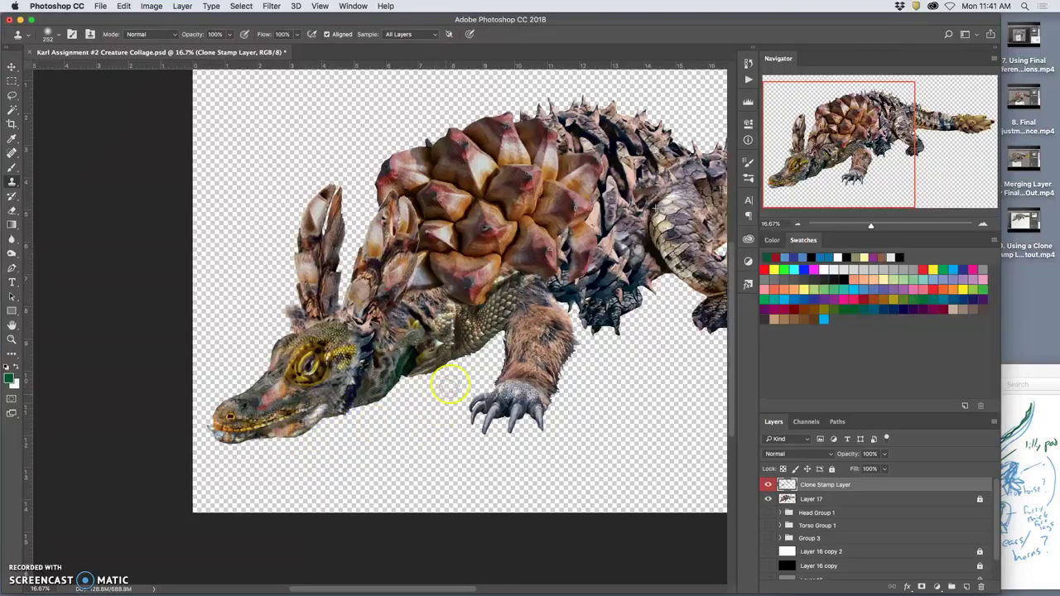
- Sample the creature's back texture and clone spines onto the upper edge of the yellow tail club
key("super+minus")
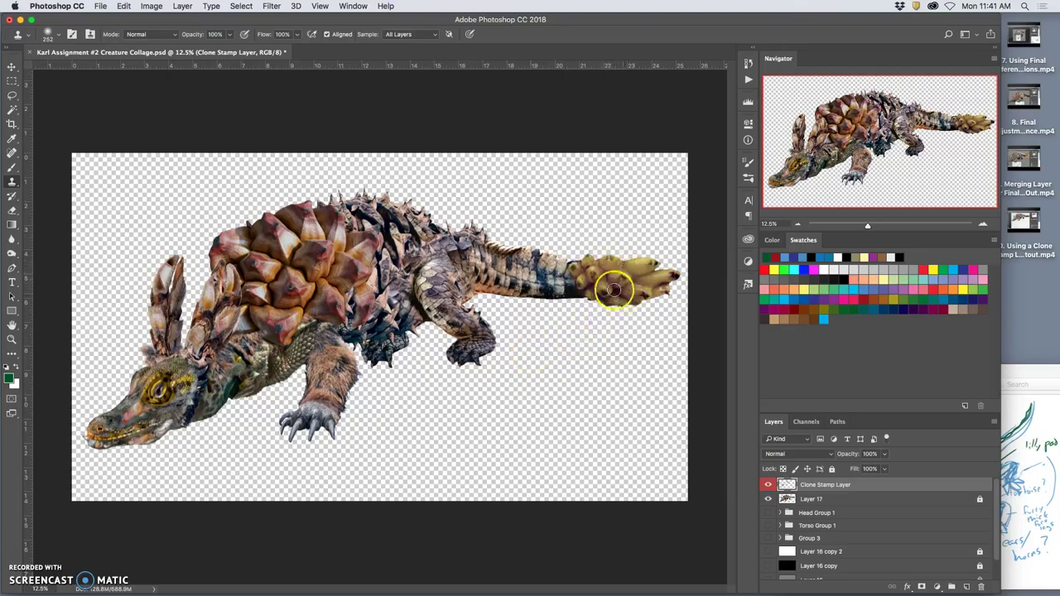
mouse_move(315, 259)
left_mouse_down()
mouse_move(298, 265)
mouse_move(315, 270)
mouse_move(374, 213)
left_mouse_up()
left_click(601, 266)
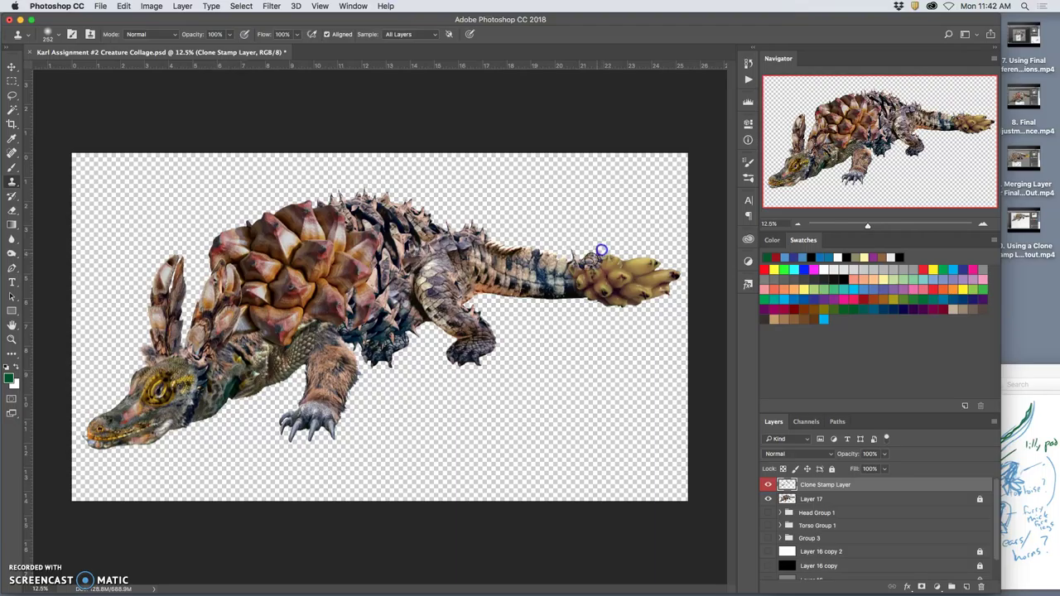
left_click(425, 273, "alt")
left_click(650, 283)
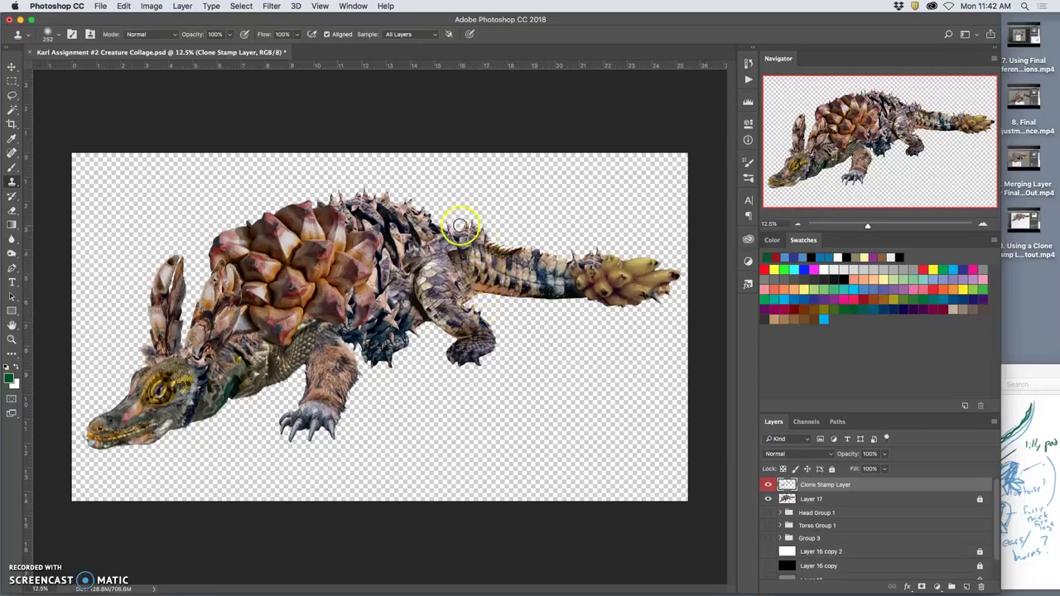
- Sample more spines along the back and hip and clone them around the top, tip and underside of the tail club
mouse_move(466, 232)
left_mouse_down()
mouse_move(434, 258)
mouse_move(417, 245)
mouse_move(416, 219)
left_mouse_up()
mouse_move(640, 263)
left_mouse_down()
mouse_move(660, 290)
mouse_move(650, 280)
mouse_move(661, 281)
mouse_move(635, 325)
left_mouse_up()
left_click_drag(546, 389, 528, 342)
mouse_move(438, 305)
left_mouse_down()
mouse_move(485, 257)
mouse_move(477, 264)
left_mouse_up()
left_click_drag(616, 272, 620, 289)
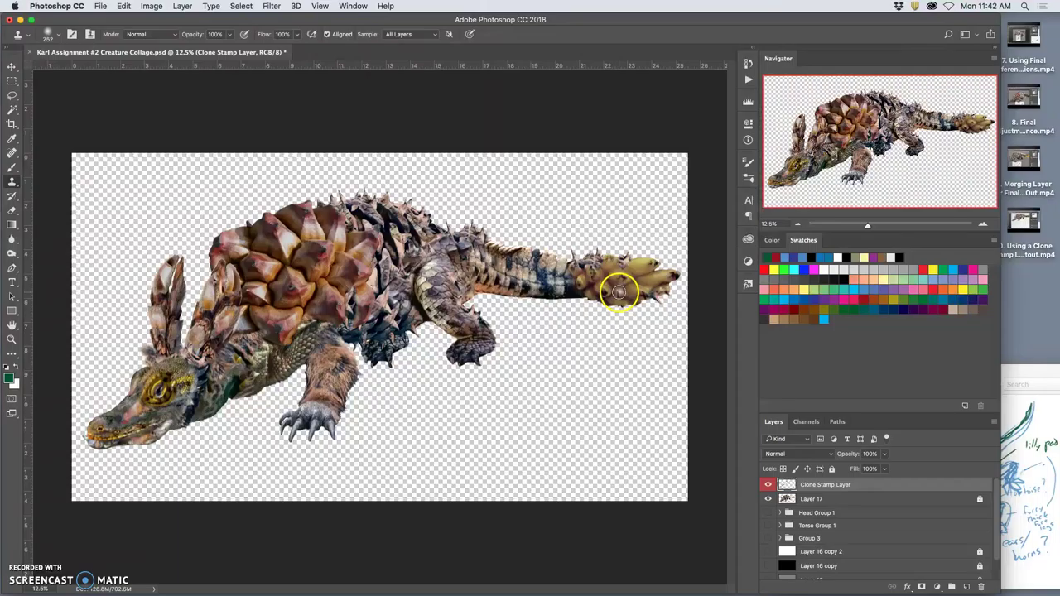
- Sample the dark tail bands and clone them over the base of the yellow tail club to blend the joint
left_click(568, 291)
left_click_drag(619, 281, 616, 291)
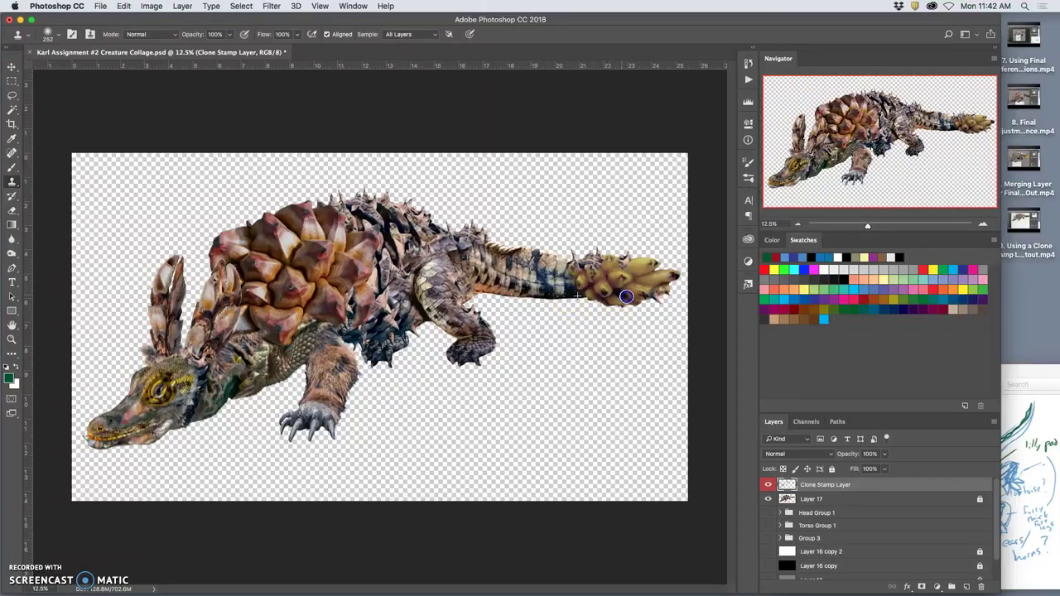
key("super+plus")
key("super+plus")
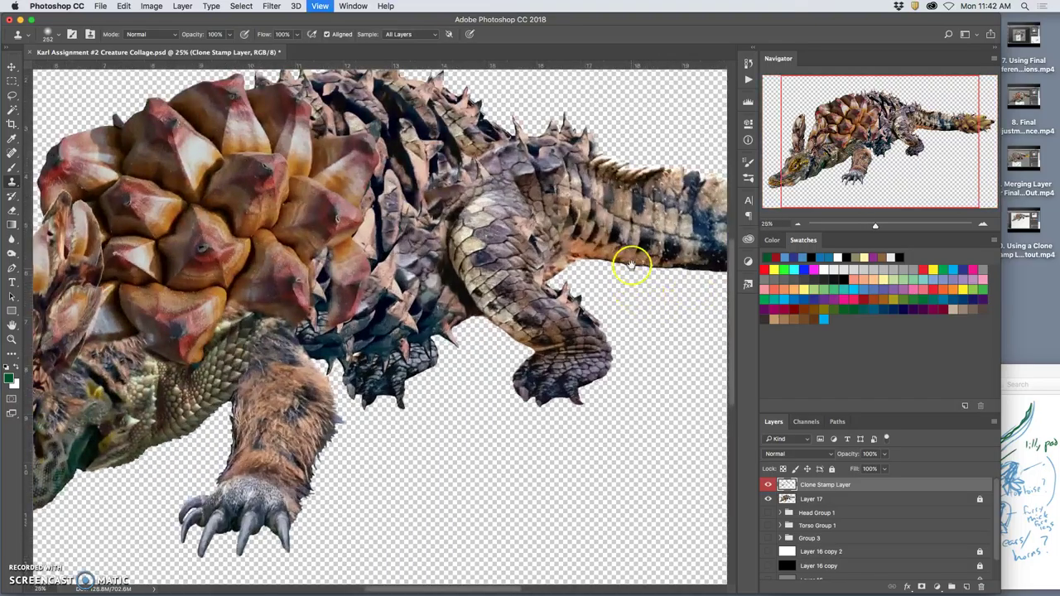
left_click_drag(602, 249, 356, 222)
left_click(453, 198, "alt")
mouse_move(546, 222)
left_mouse_down()
mouse_move(521, 212)
mouse_move(473, 222)
mouse_move(527, 224)
left_mouse_up()
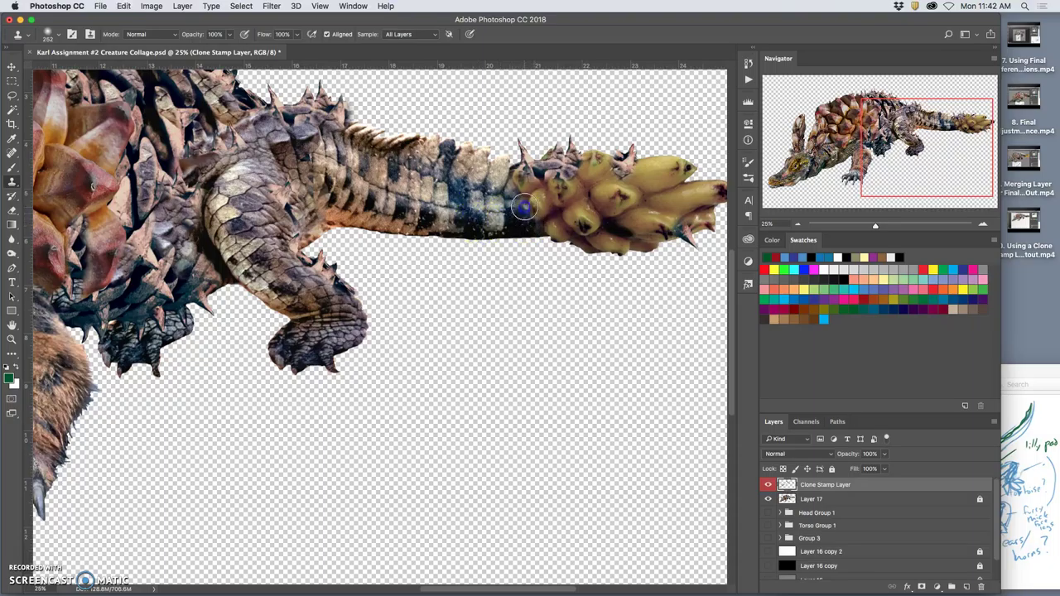
left_click(466, 217, "alt")
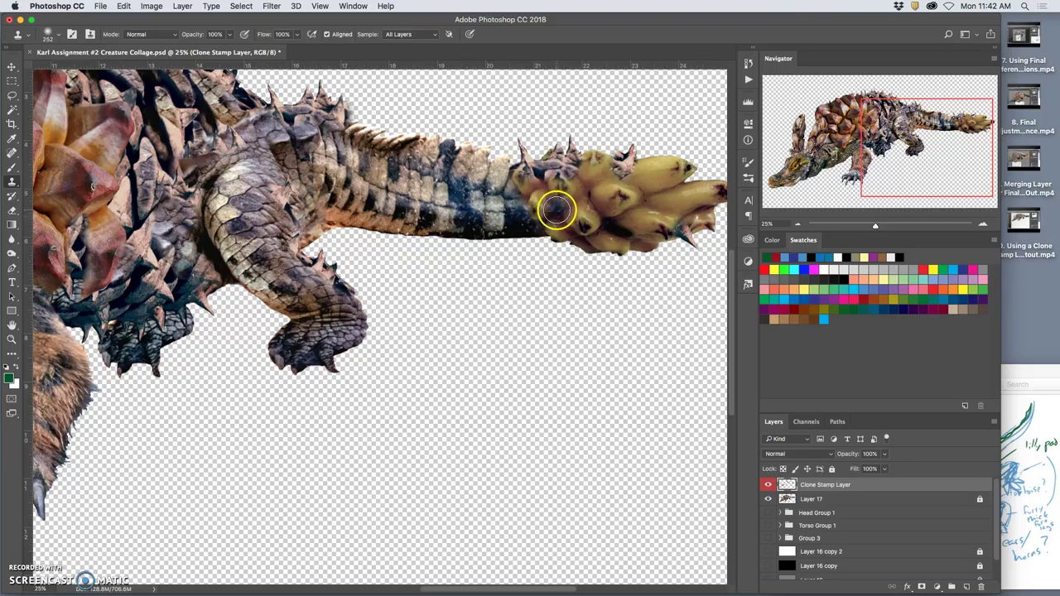
left_click(556, 211)
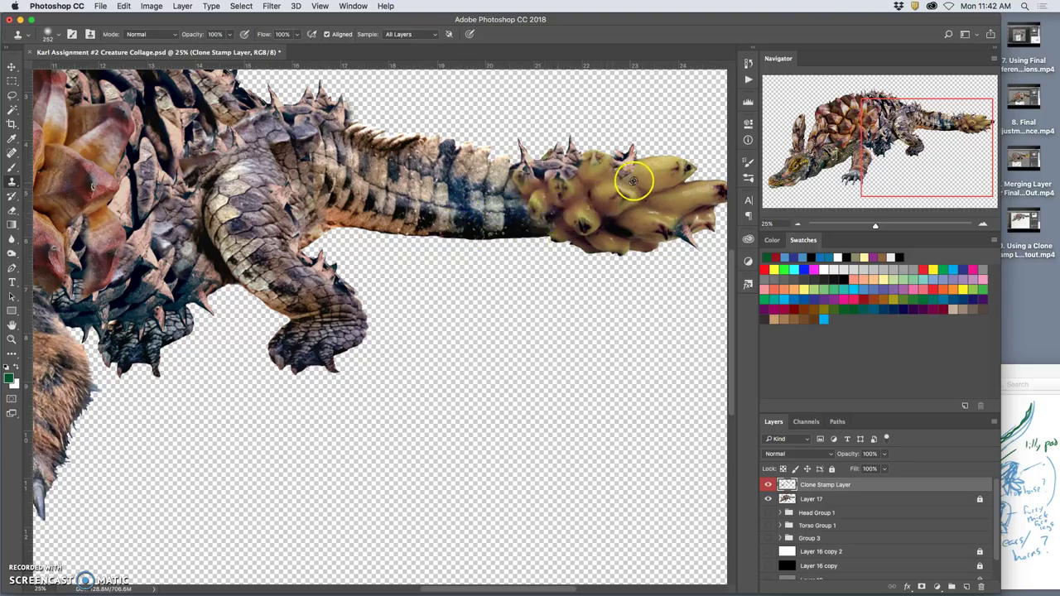
- Clone yellow patches from the tail club and shell plate texture onto the scales of the rear half of the tail
mouse_move(570, 217)
left_mouse_down()
mouse_move(467, 193)
mouse_move(500, 208)
mouse_move(703, 191)
mouse_move(493, 221)
left_mouse_up()
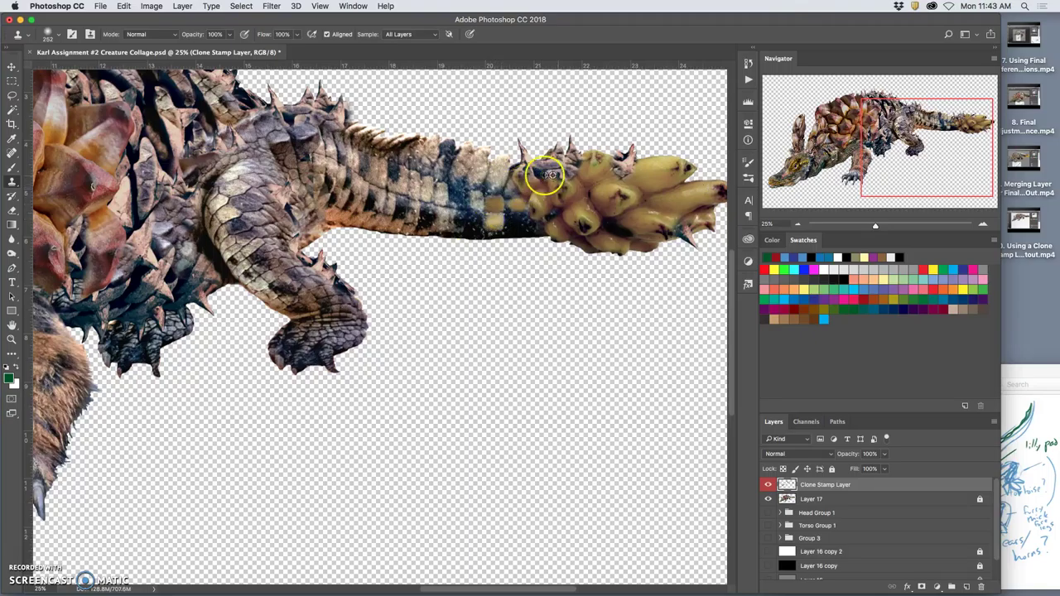
left_click(100, 142, "alt")
mouse_move(456, 165)
left_mouse_down()
mouse_move(481, 158)
mouse_move(492, 185)
left_mouse_up()
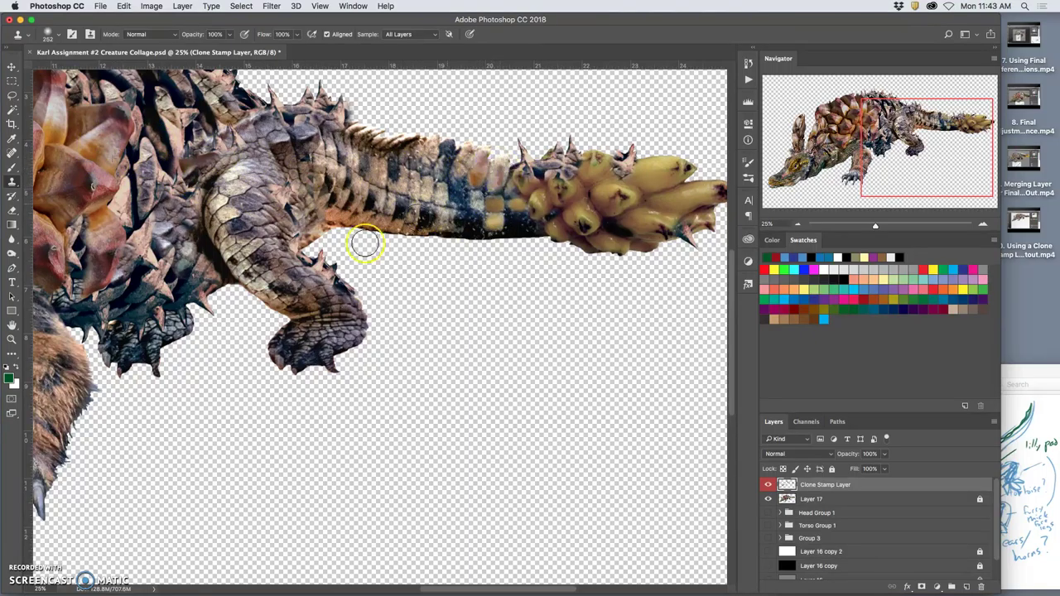
left_click(53, 123, "alt")
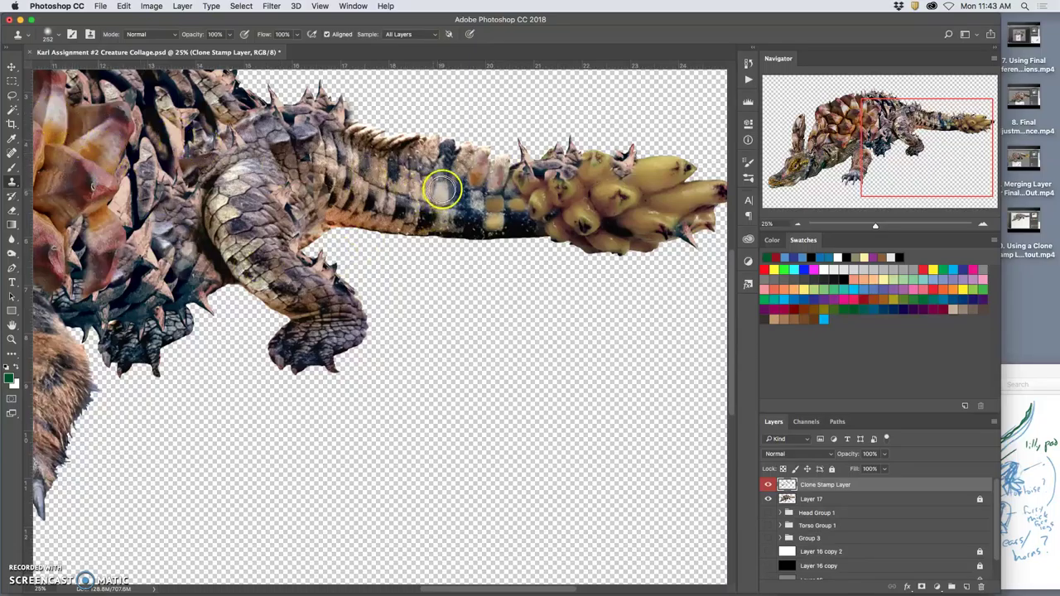
left_click_drag(439, 185, 446, 216)
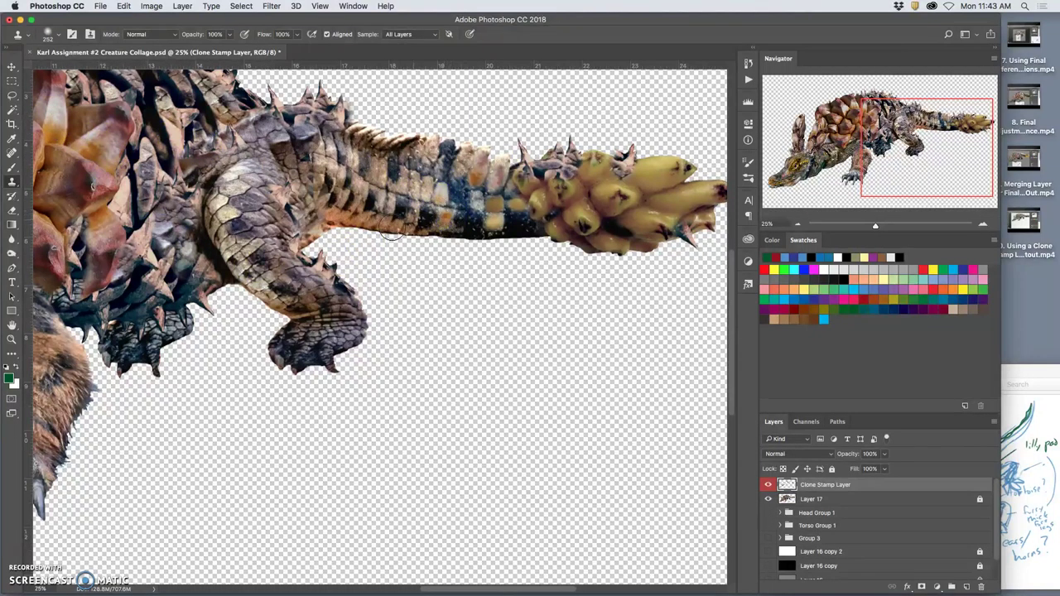
- Sample the upper shell plates, clone their texture onto the front half of the tail, and undo the unwanted strokes
left_click(54, 109, "alt")
mouse_move(399, 173)
left_mouse_down()
mouse_move(462, 155)
mouse_move(417, 183)
mouse_move(428, 148)
mouse_move(389, 226)
mouse_move(411, 183)
mouse_move(363, 207)
mouse_move(438, 143)
mouse_move(148, 145)
mouse_move(339, 160)
left_mouse_up()
left_click(62, 102, "alt")
mouse_move(436, 140)
left_mouse_down()
mouse_move(404, 180)
mouse_move(402, 200)
mouse_move(398, 179)
mouse_move(384, 175)
mouse_move(334, 188)
mouse_move(381, 176)
left_mouse_up()
left_click(93, 143, "alt")
key("alt+super+z")
left_click(58, 114, "alt")
left_click(334, 166)
key("super+z")
- Sample the lower shell plates and clone their red texture onto the underside of the tail base behind the hind leg
mouse_move(155, 189)
left_mouse_down()
mouse_move(108, 200)
mouse_move(68, 154)
mouse_move(83, 178)
mouse_move(77, 213)
mouse_move(96, 239)
left_mouse_up()
left_click_drag(327, 212, 322, 223)
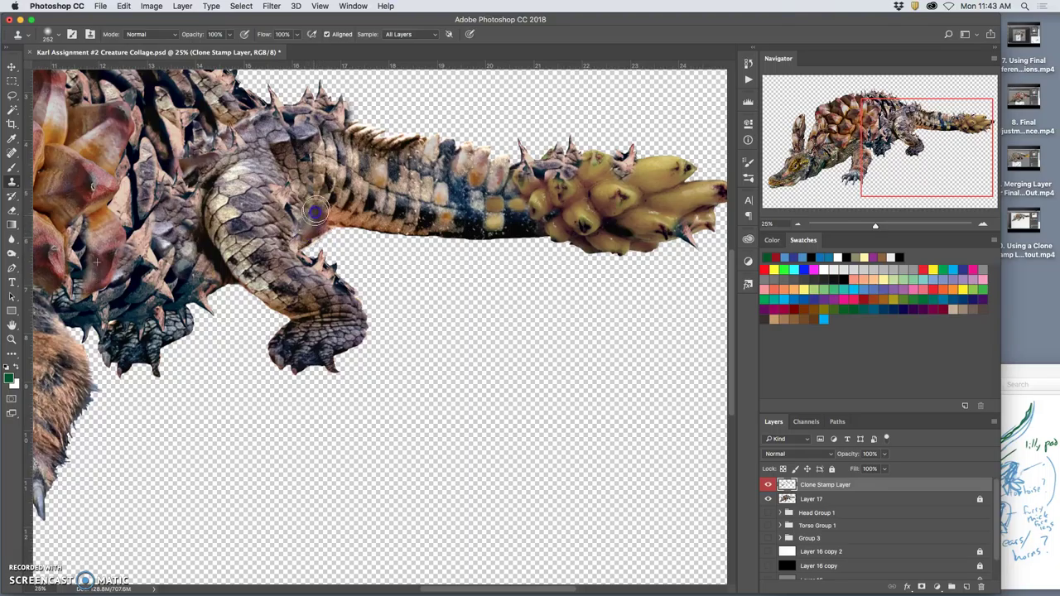
mouse_move(310, 205)
left_mouse_down()
mouse_move(367, 205)
mouse_move(354, 217)
mouse_move(445, 208)
mouse_move(500, 245)
mouse_move(464, 265)
mouse_move(420, 266)
mouse_move(548, 309)
mouse_move(582, 298)
left_mouse_up()
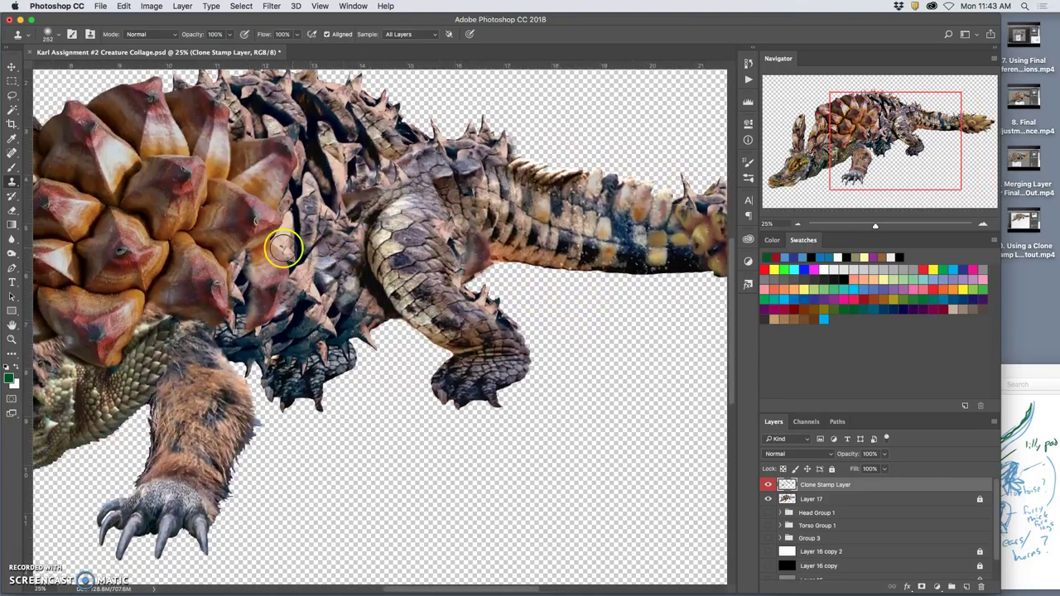
left_click(125, 328)
left_click(172, 304, "alt")
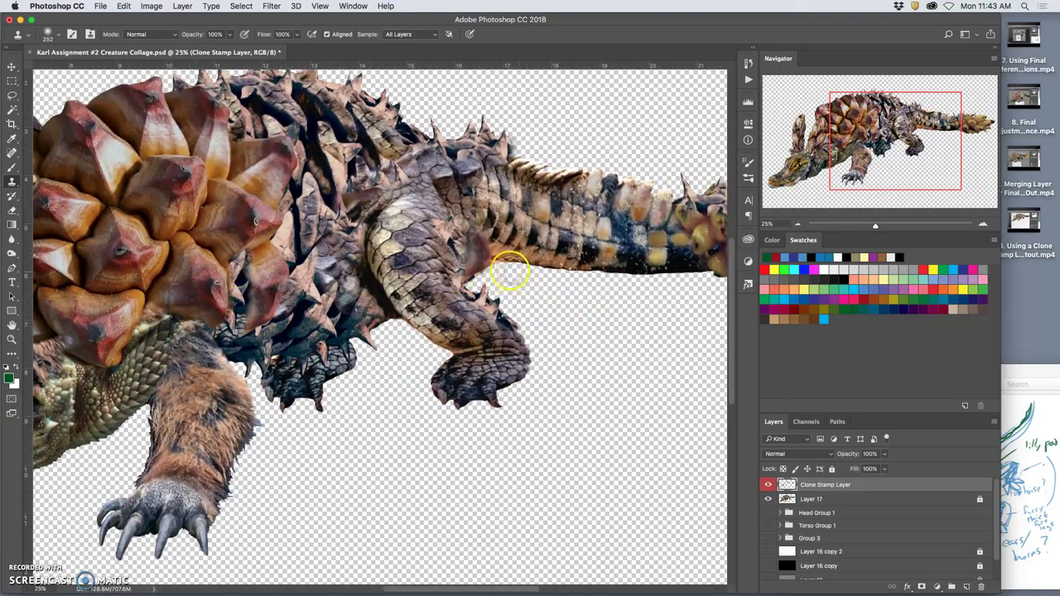
left_click_drag(495, 248, 500, 250)
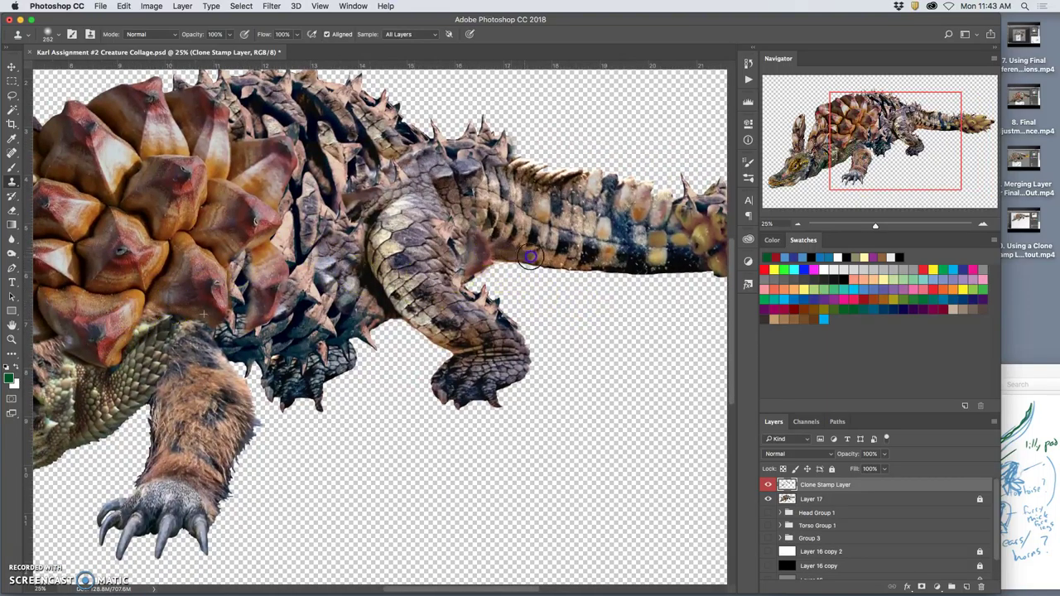
- Sample the mottled pattern in the middle of the tail and clone it onto the tail base beside the hip
left_click(608, 233, "alt")
left_click(505, 216)
left_click_drag(504, 210, 505, 212)
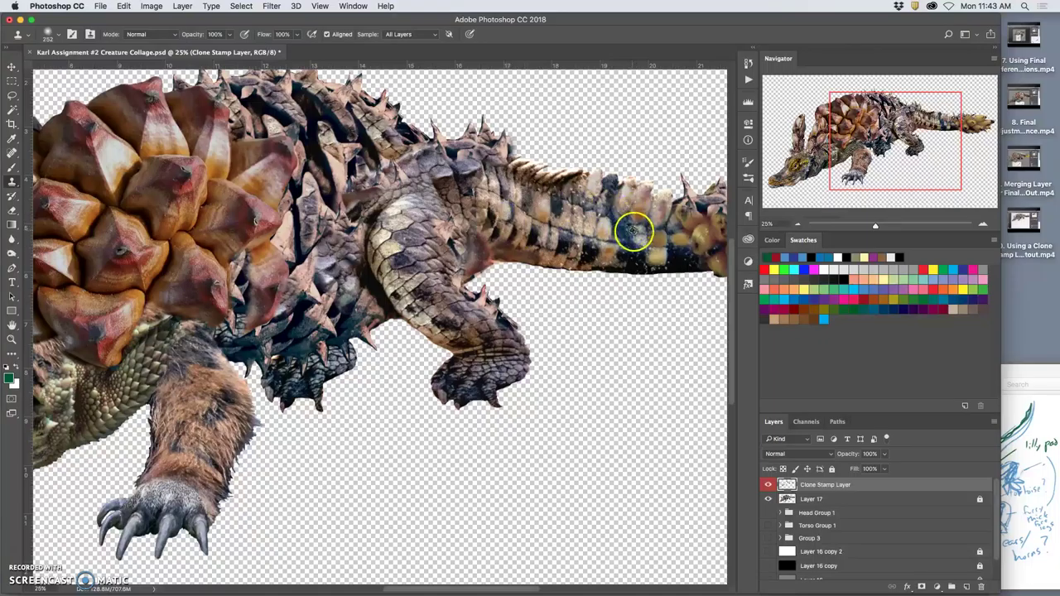
left_click(638, 233, "alt")
left_click_drag(482, 198, 490, 192)
- Clone further texture samples onto the hip and tail base, and undo the last stroke on the upper thigh
left_click(702, 233)
mouse_move(549, 239)
left_mouse_down()
mouse_move(492, 177)
mouse_move(495, 189)
left_mouse_up()
left_click(438, 289)
mouse_move(438, 290)
left_mouse_down()
mouse_move(463, 269)
mouse_move(419, 212)
mouse_move(305, 200)
mouse_move(256, 171)
mouse_move(227, 177)
mouse_move(122, 157)
mouse_move(75, 212)
left_mouse_up()
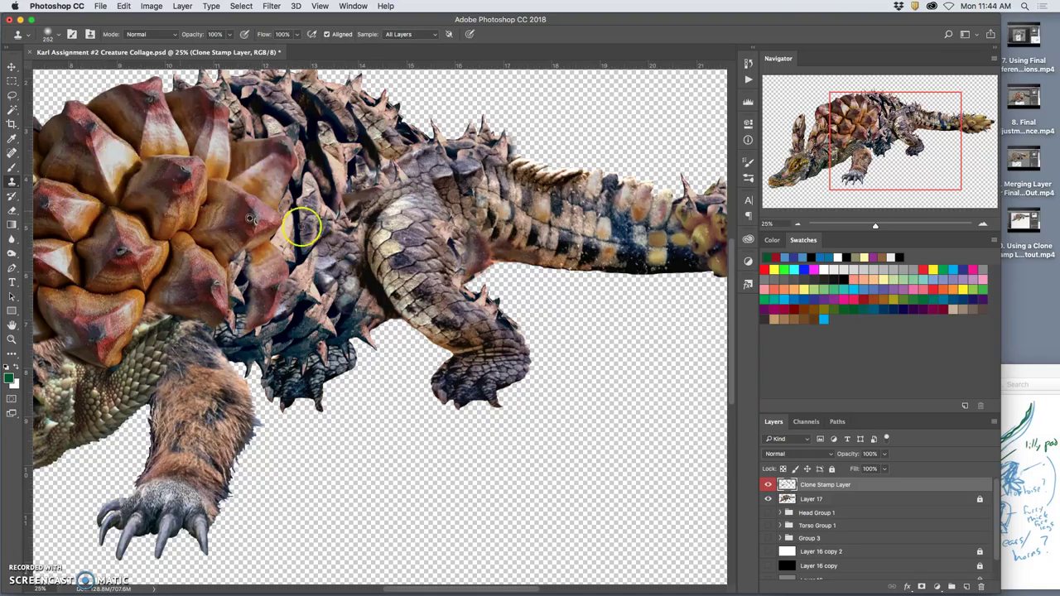
left_click_drag(468, 200, 496, 209)
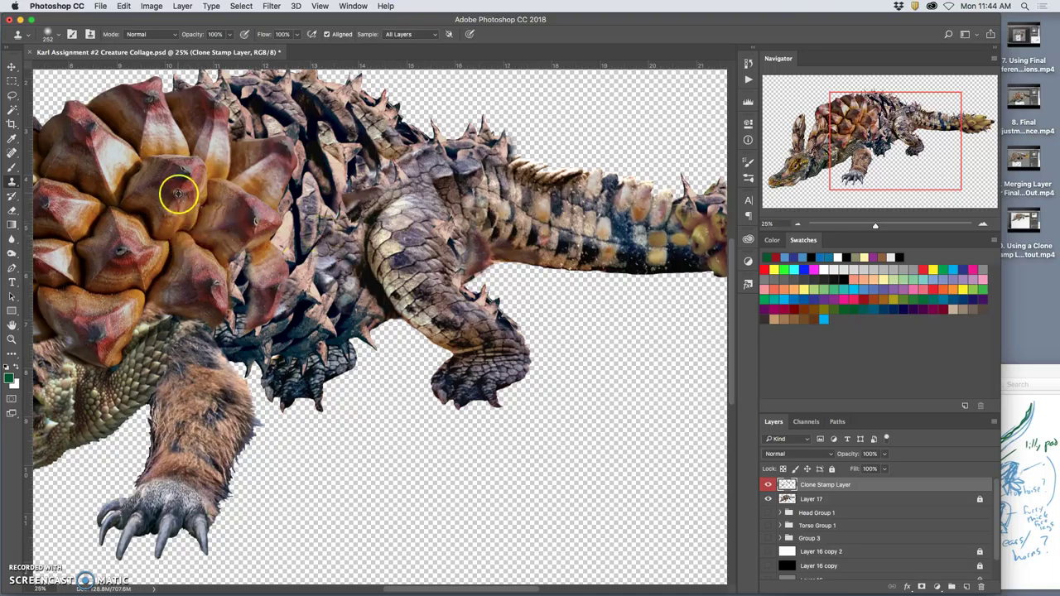
left_click(415, 216)
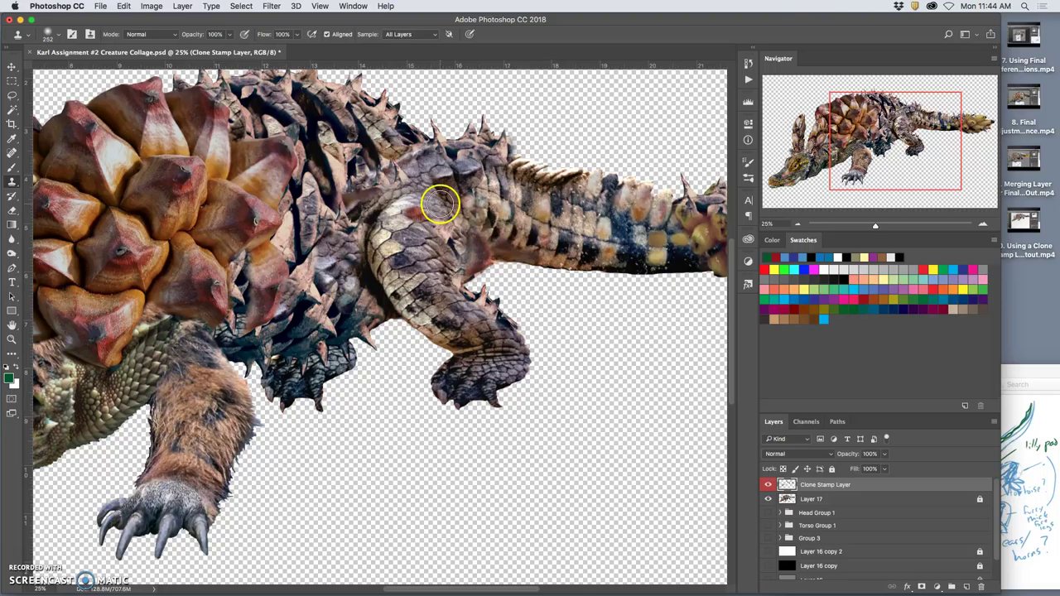
key("super+z")
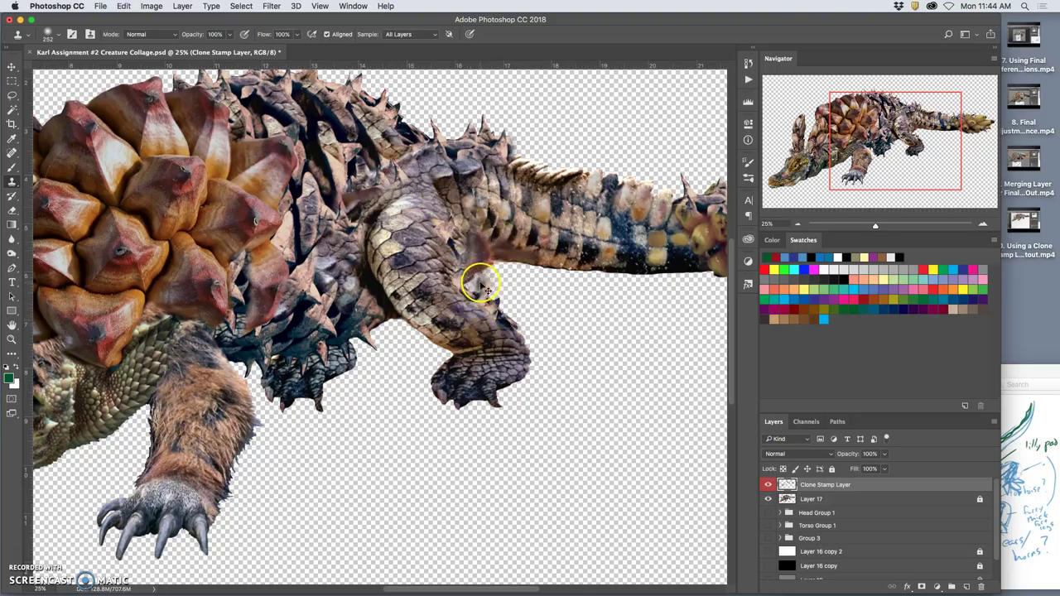
- Clone a small stroke of texture onto the neck behind the head and sample the neck scales beside the front leg
key("super+minus")
key("super+minus")
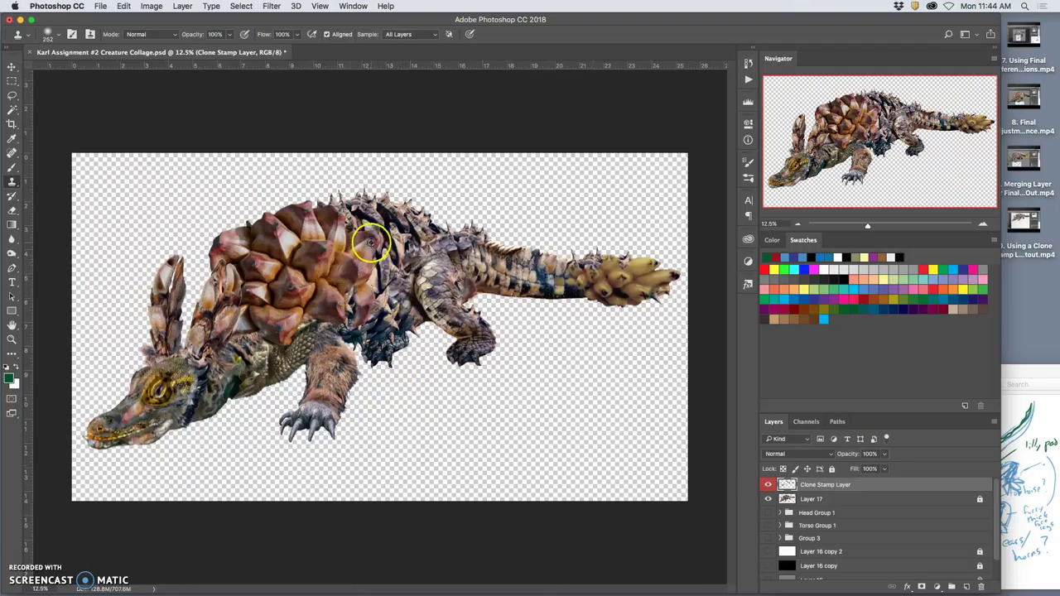
left_click_drag(221, 379, 221, 365)
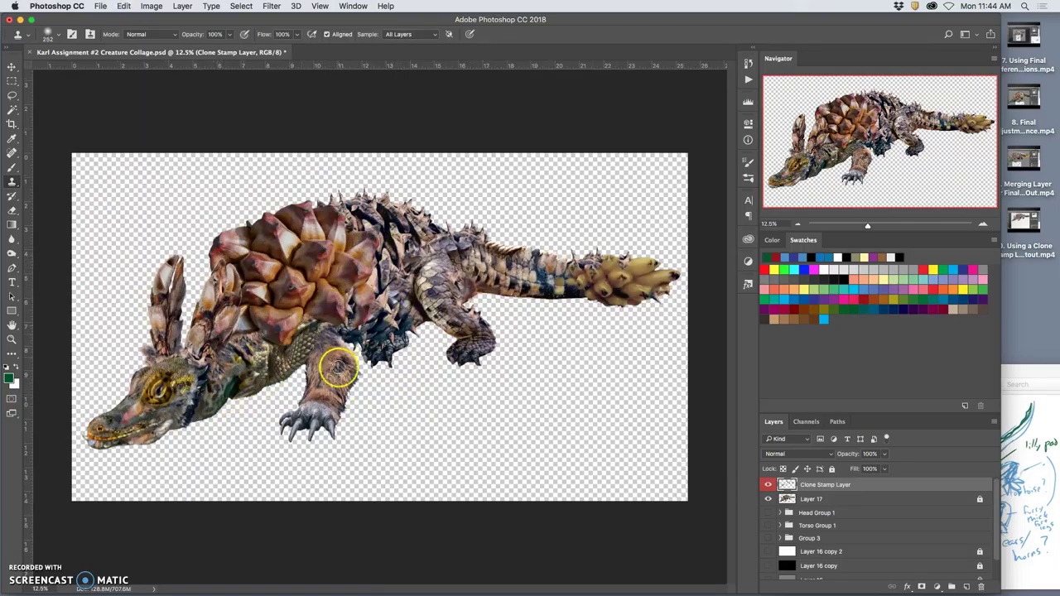
left_click(298, 355, "alt")
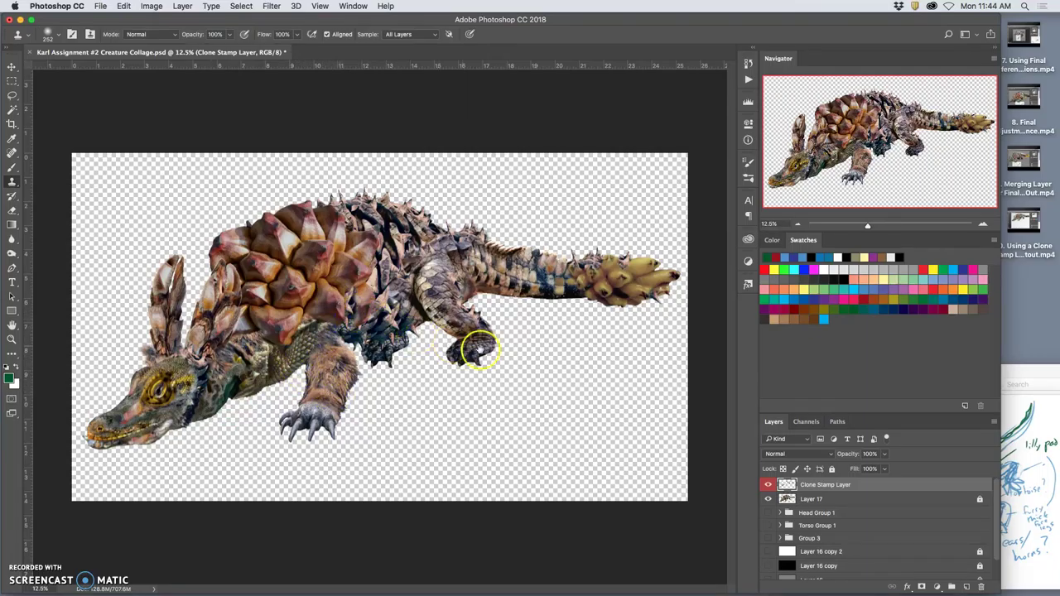
- Toggle the Clone Stamp Layer's visibility repeatedly to compare the whole creature with and without the cloned texture
key("super+minus")
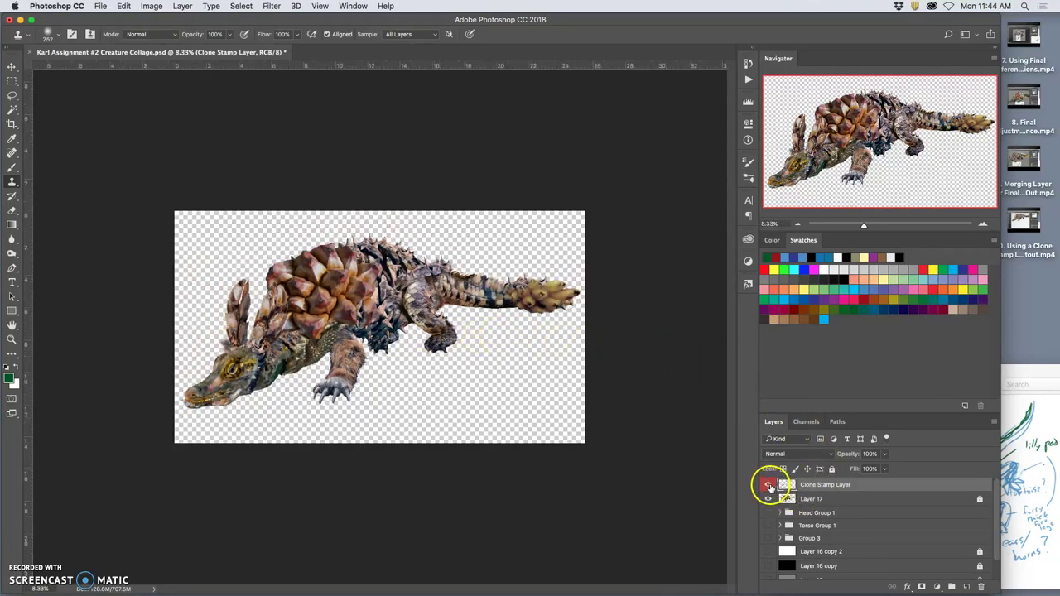
left_click(769, 485)
left_click(769, 485)
left_click(769, 486)
left_click(768, 485)
left_click(769, 486)
left_click(769, 485)
left_click(767, 484)
left_click(768, 484)
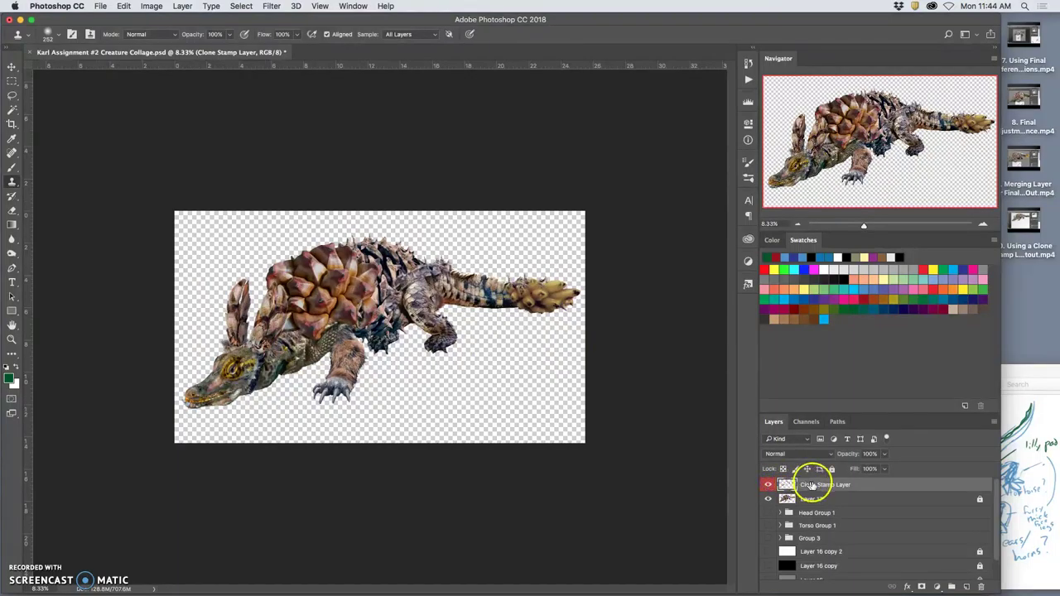
- Save the creature collage document and switch to the Eraser for touching up the cloned texture on the head
key("super+plus")
key("super+plus")
key("super+plus")
key("super+s")
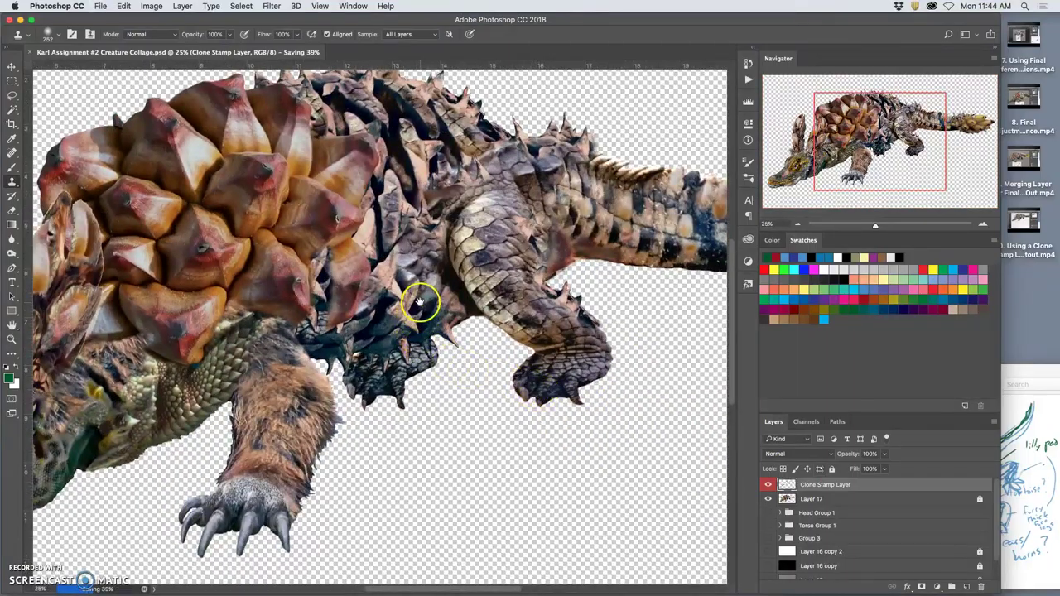
left_click_drag(423, 306, 658, 202)
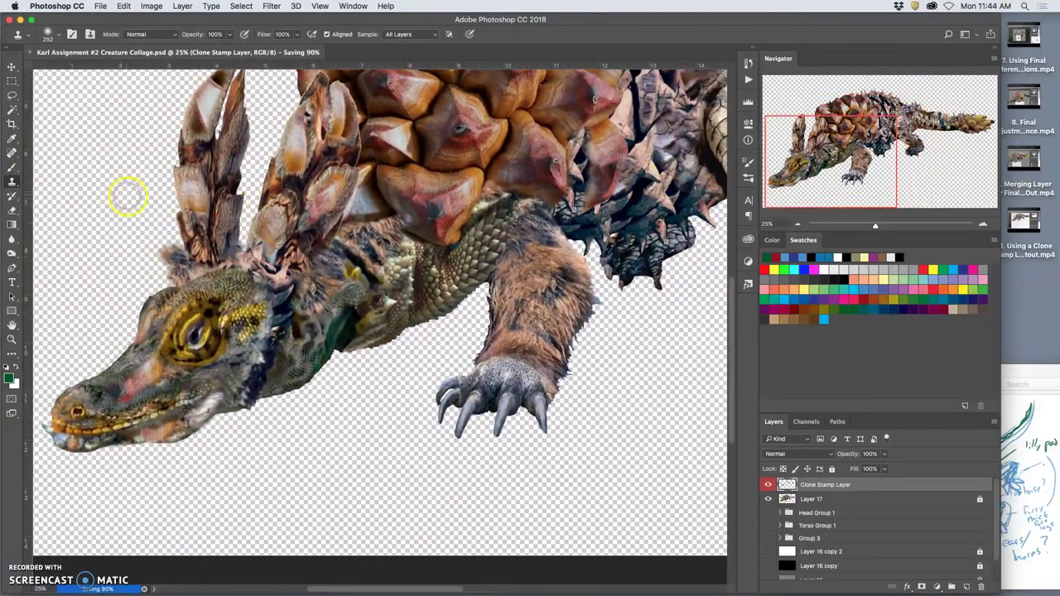
scroll(157, 182, "left", 3)
scroll(158, 182, "down", 1)
left_click(11, 211)
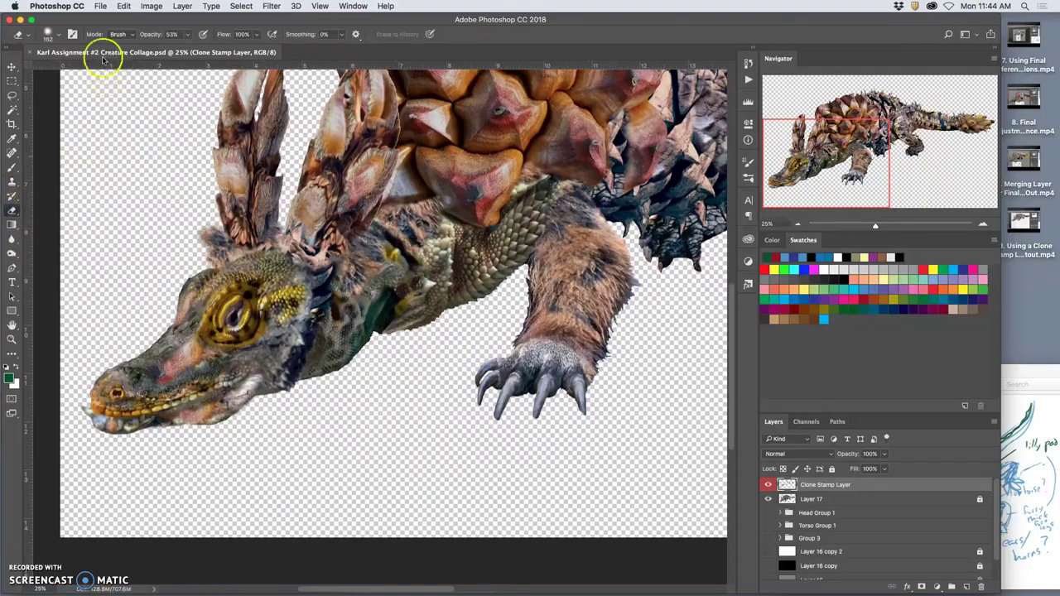
- Try erasing the cloned red texture on the snout at 53% opacity and undo the strokes
mouse_move(166, 356)
left_mouse_down()
mouse_move(184, 338)
mouse_move(180, 350)
left_mouse_up()
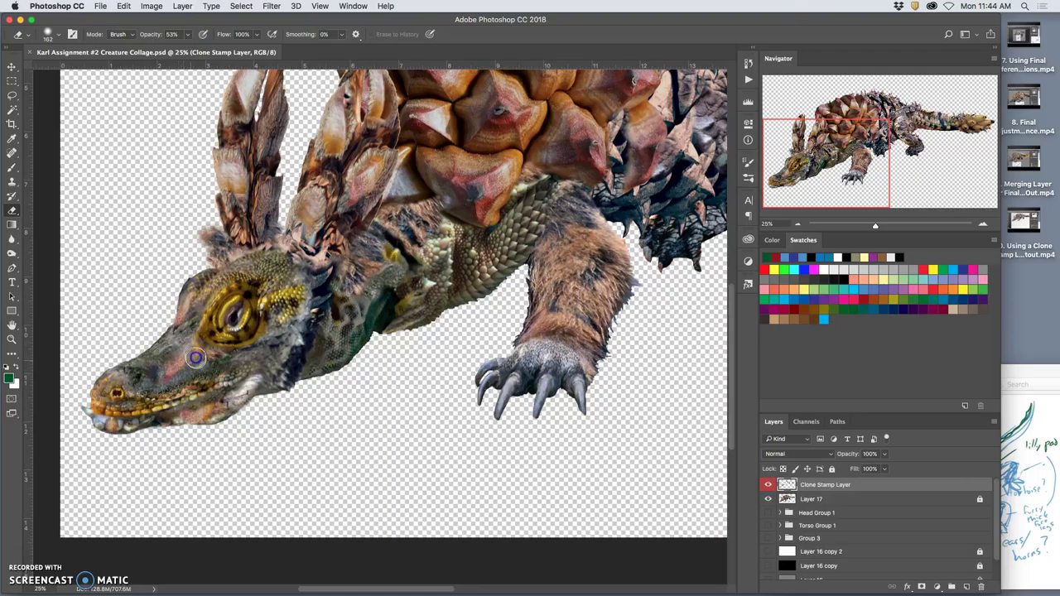
left_click_drag(177, 376, 184, 350)
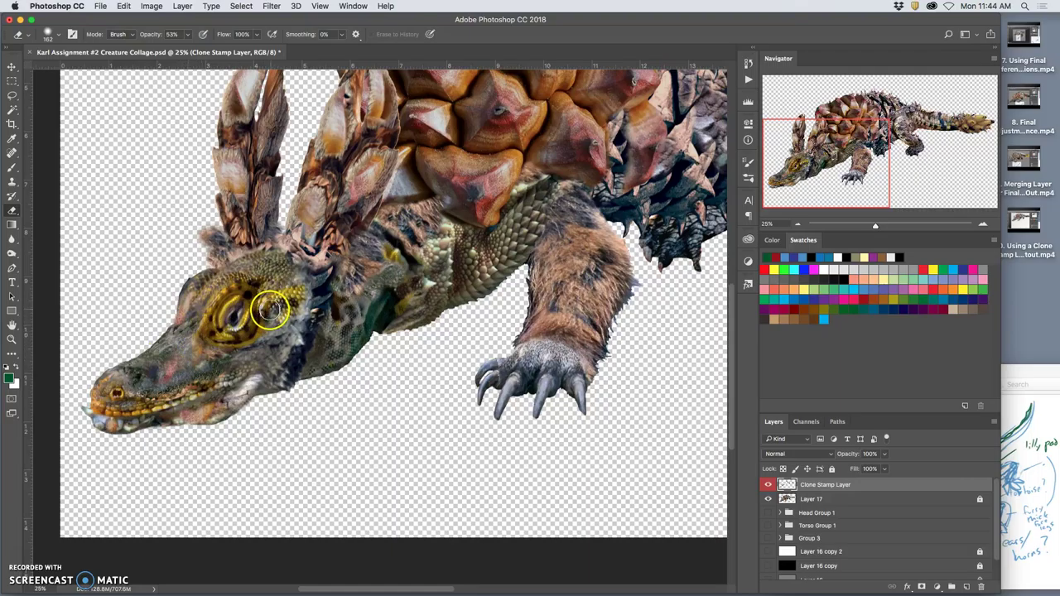
key("alt+super+z")
key("alt+super+z")
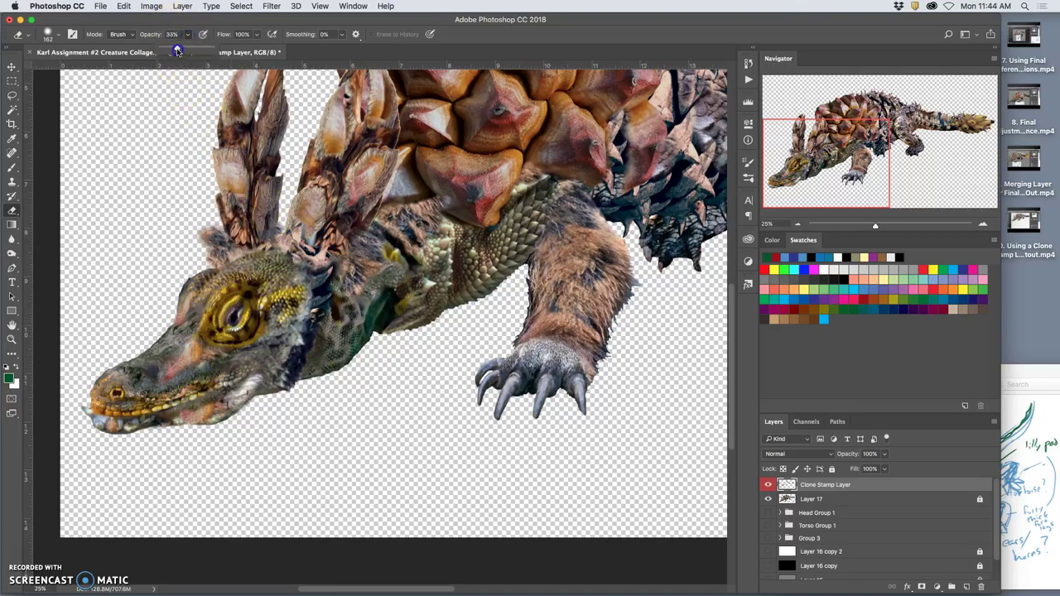
- Set the Eraser opacity to 33% and partly erase the cloned red texture on the forehead and lower jaw
left_click(194, 298)
left_click_drag(183, 320, 173, 333)
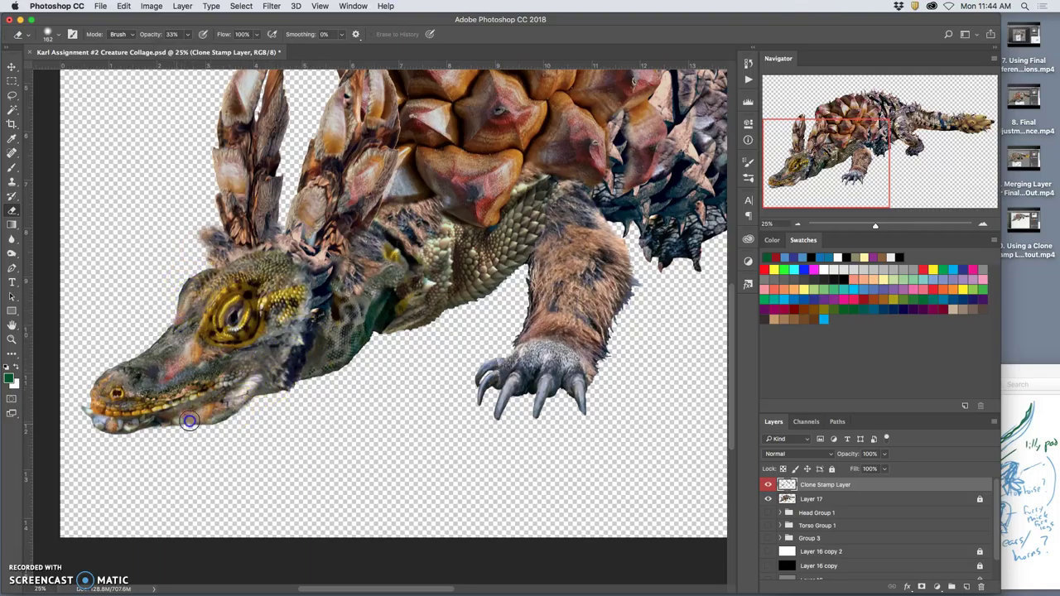
left_click_drag(243, 397, 250, 391)
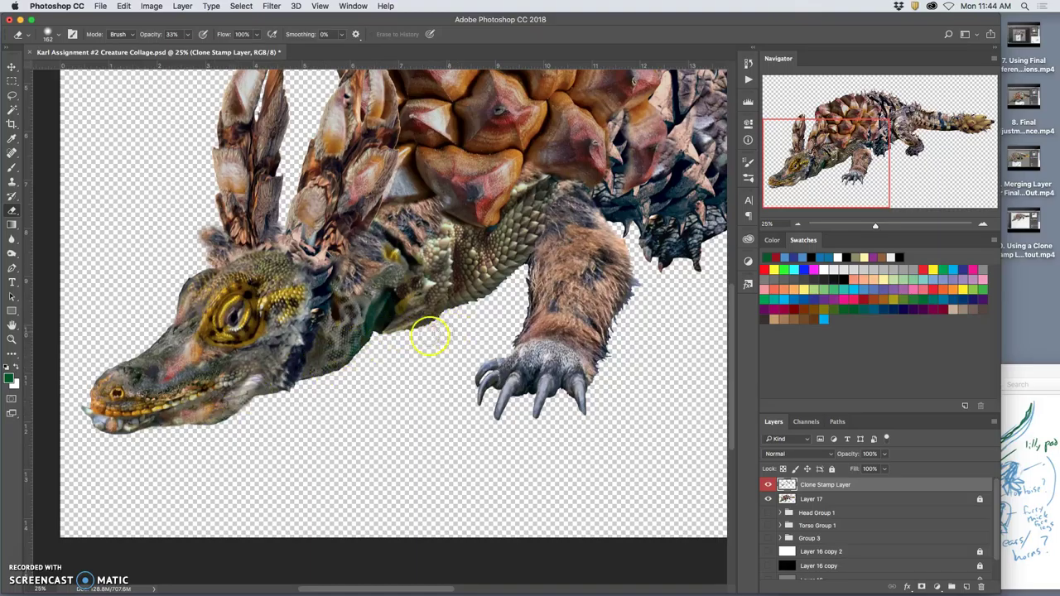
- Lightly erase the cloned texture around the neck and ear bases, and show the gray Layer 16 behind the creature
mouse_move(405, 252)
left_mouse_down()
mouse_move(385, 296)
mouse_move(341, 262)
mouse_move(313, 219)
mouse_move(260, 198)
mouse_move(217, 227)
left_mouse_up()
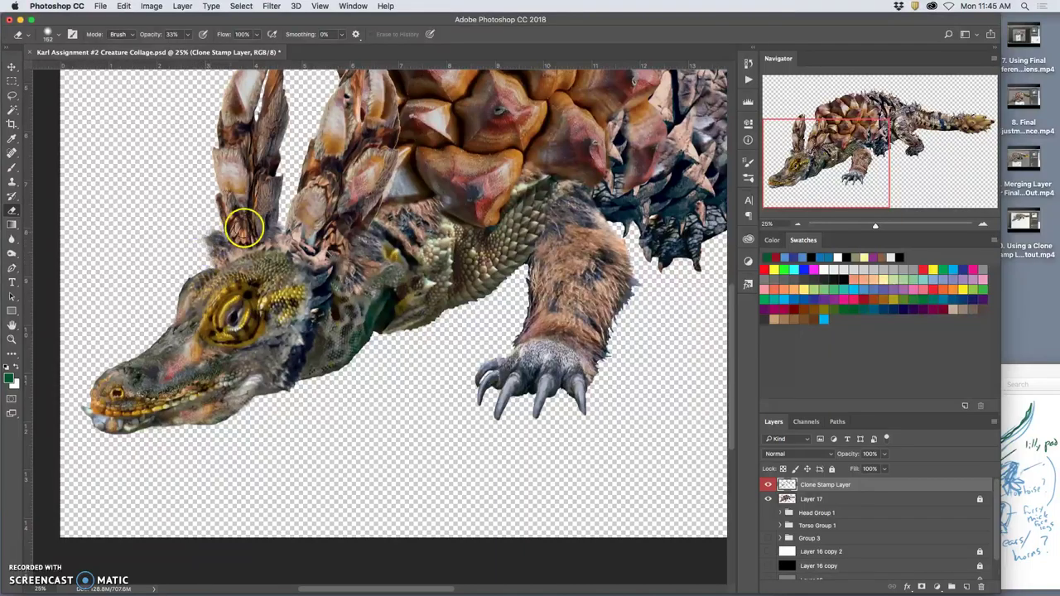
scroll(997, 515, "down", 1)
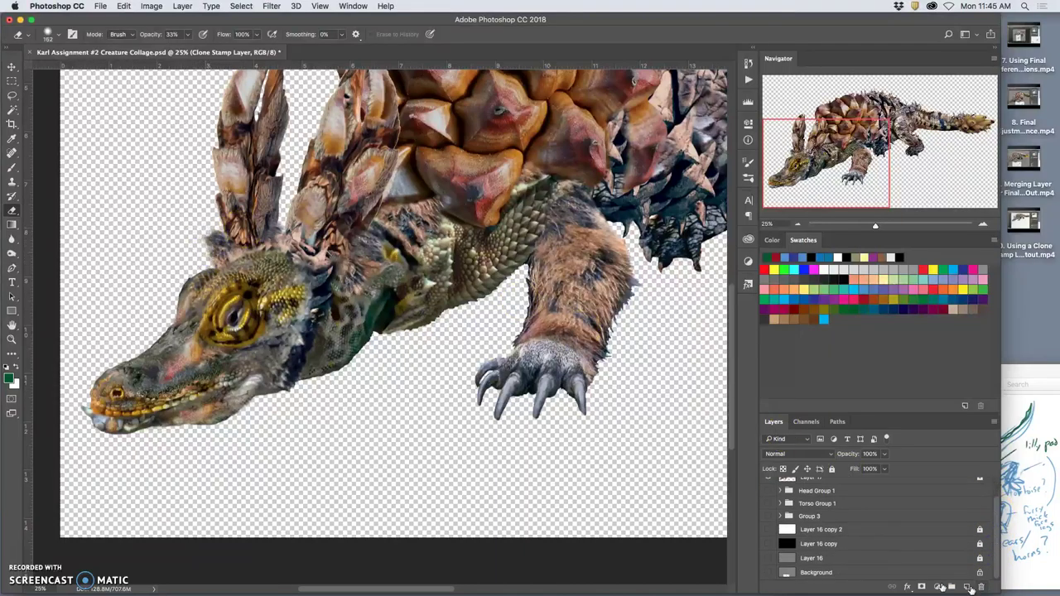
left_click(768, 559)
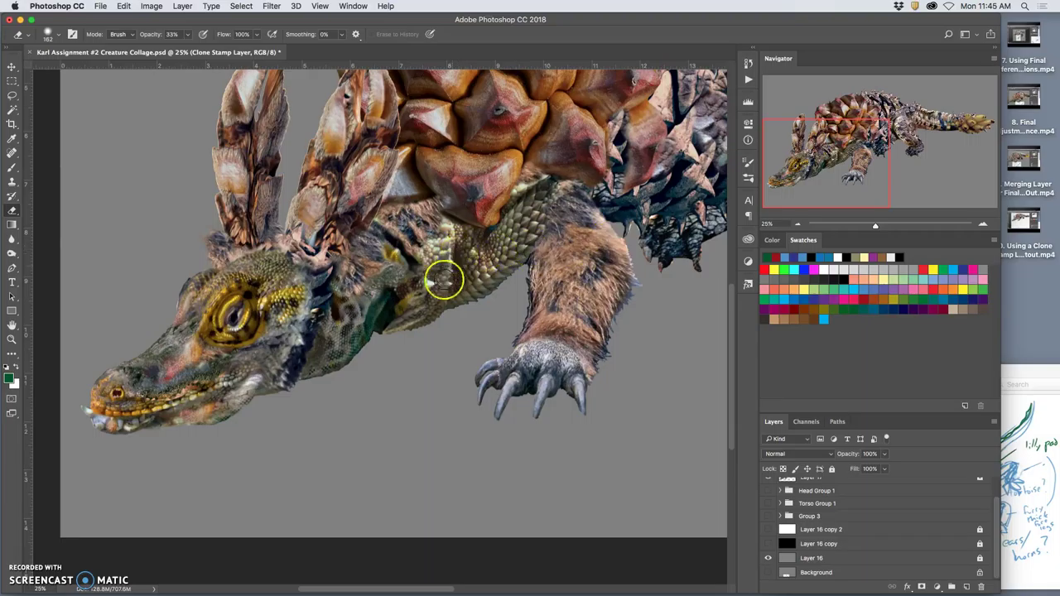
- Lightly erase the cloned texture over both of the creature's upright ears with the Eraser at 33% opacity
left_click_drag(386, 245, 362, 351)
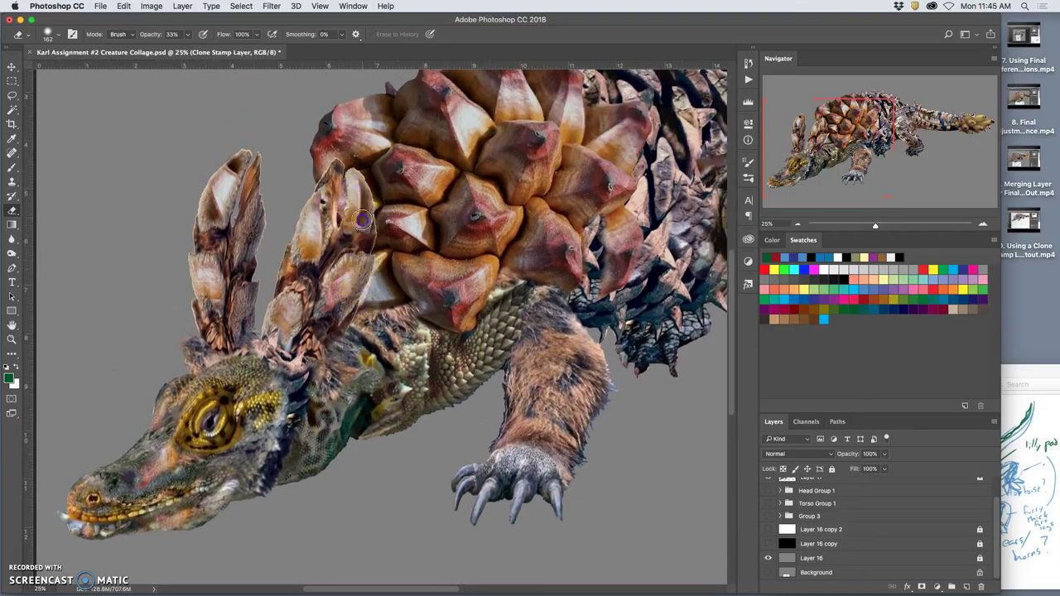
mouse_move(351, 207)
left_mouse_down()
mouse_move(343, 239)
mouse_move(272, 267)
mouse_move(367, 212)
mouse_move(307, 237)
mouse_move(313, 260)
mouse_move(299, 235)
left_mouse_up()
left_click_drag(216, 183, 212, 194)
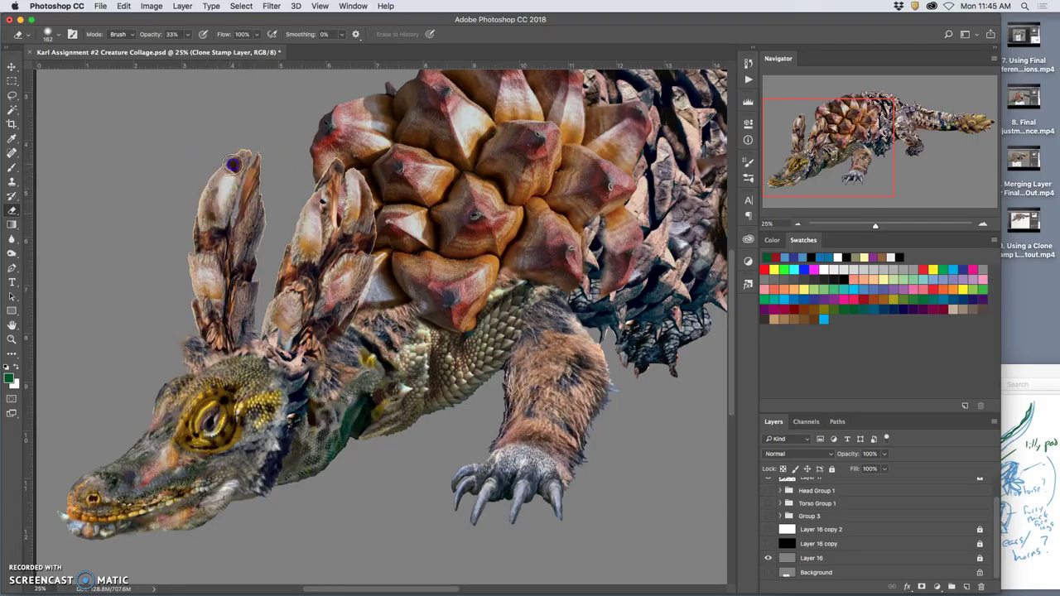
mouse_move(236, 173)
left_mouse_down()
mouse_move(227, 327)
mouse_move(219, 302)
left_mouse_up()
left_click_drag(432, 251, 377, 307)
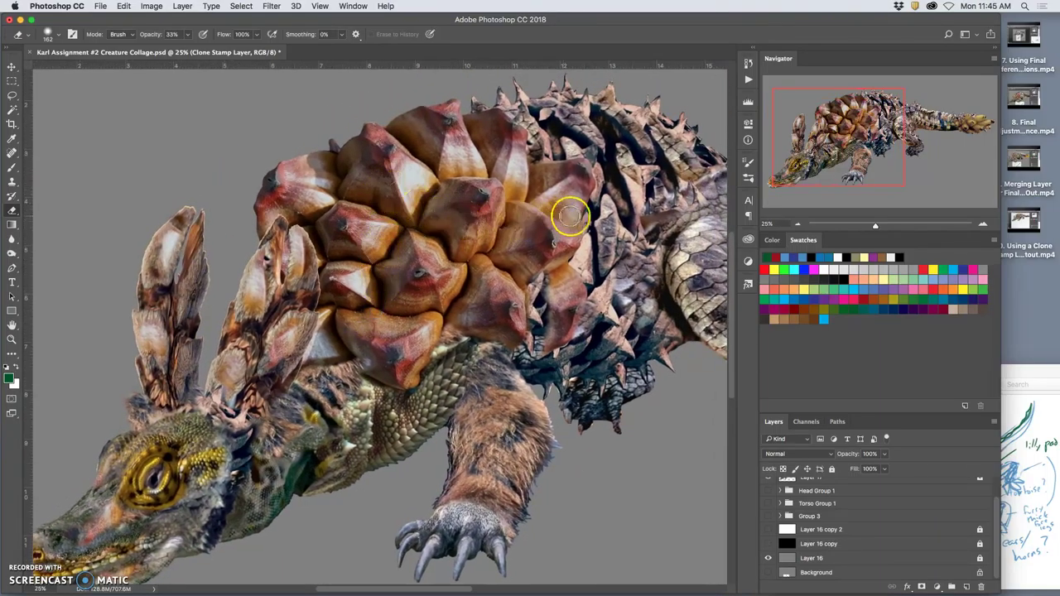
- Soften the cloned texture across the spiked torso, the hind leg and the start of the tail with light Eraser strokes
scroll(535, 182, "right", 5)
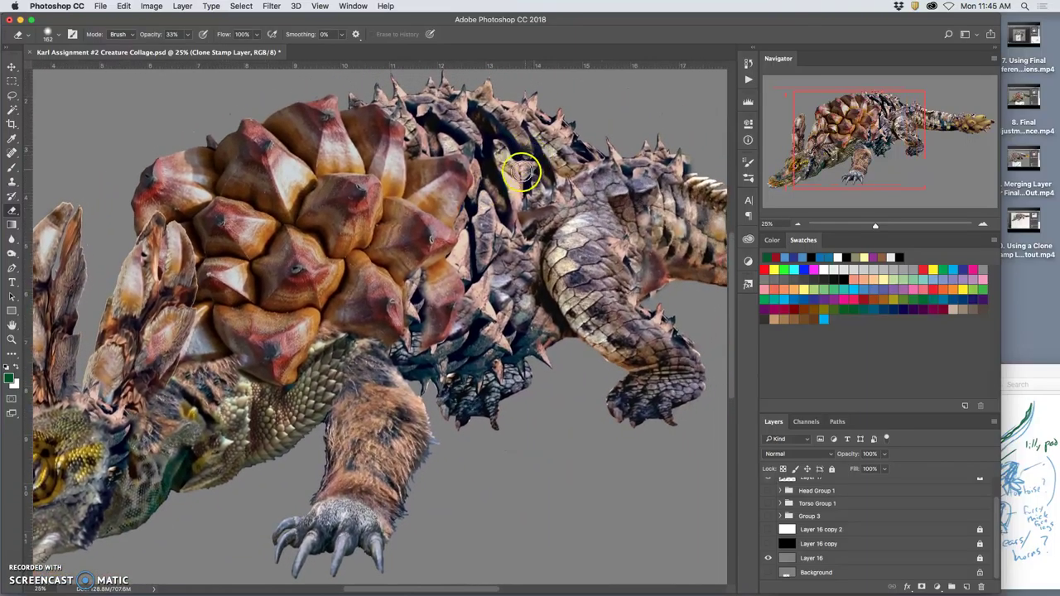
mouse_move(520, 171)
left_mouse_down()
mouse_move(512, 184)
mouse_move(555, 149)
mouse_move(561, 169)
mouse_move(466, 107)
mouse_move(451, 114)
mouse_move(495, 111)
left_mouse_up()
mouse_move(474, 207)
left_mouse_down()
mouse_move(471, 257)
mouse_move(485, 228)
left_mouse_up()
left_click_drag(466, 158, 469, 153)
left_click_drag(562, 202, 483, 256)
mouse_move(460, 217)
left_mouse_down()
mouse_move(538, 260)
mouse_move(578, 257)
mouse_move(475, 247)
mouse_move(448, 267)
left_mouse_up()
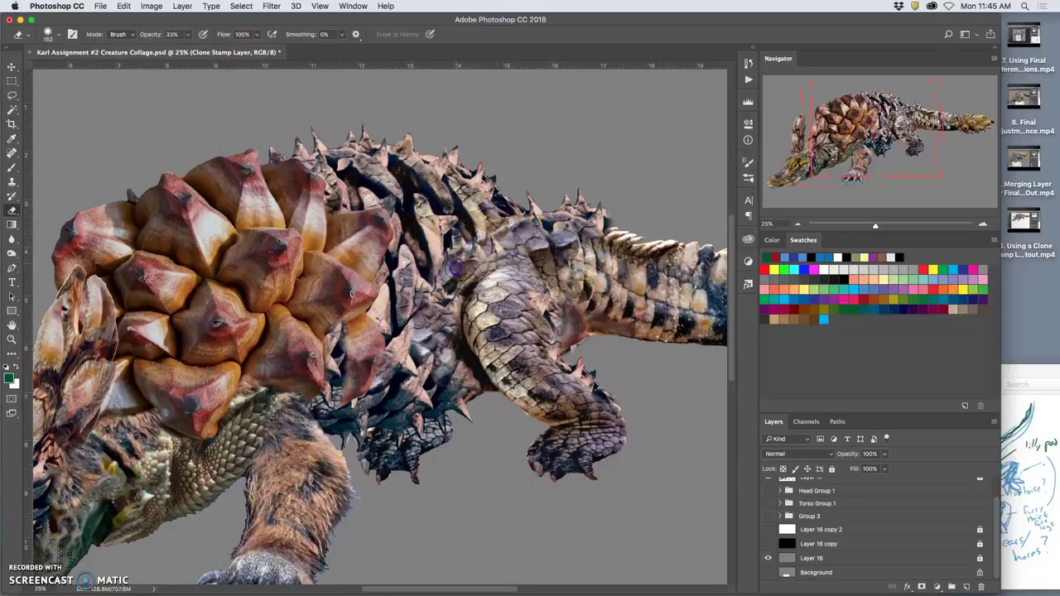
mouse_move(462, 260)
left_mouse_down()
mouse_move(559, 246)
mouse_move(600, 252)
mouse_move(589, 271)
mouse_move(598, 304)
mouse_move(574, 307)
mouse_move(611, 298)
mouse_move(637, 319)
mouse_move(475, 401)
mouse_move(479, 374)
left_mouse_up()
left_click_drag(479, 373, 375, 366)
left_click_drag(515, 296, 427, 300)
mouse_move(565, 292)
left_mouse_down()
mouse_move(599, 315)
mouse_move(593, 330)
mouse_move(550, 305)
mouse_move(529, 311)
mouse_move(512, 278)
mouse_move(522, 277)
mouse_move(459, 313)
mouse_move(431, 312)
mouse_move(487, 301)
mouse_move(398, 192)
left_mouse_up()
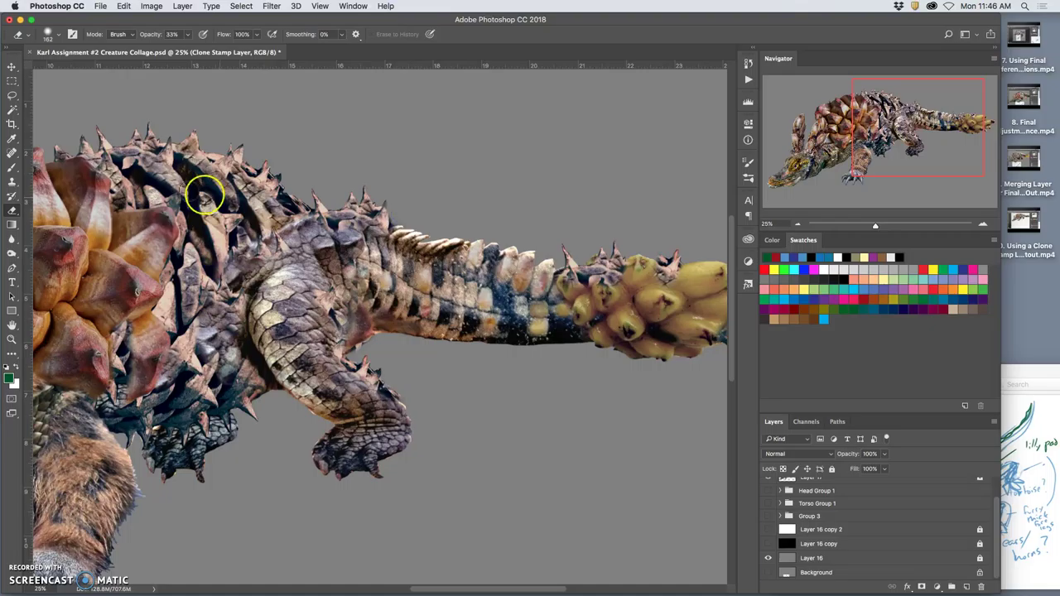
- Try outlining the edge between the hind leg and the underside of the tail with the Lasso, and drop the selection
left_click(13, 97)
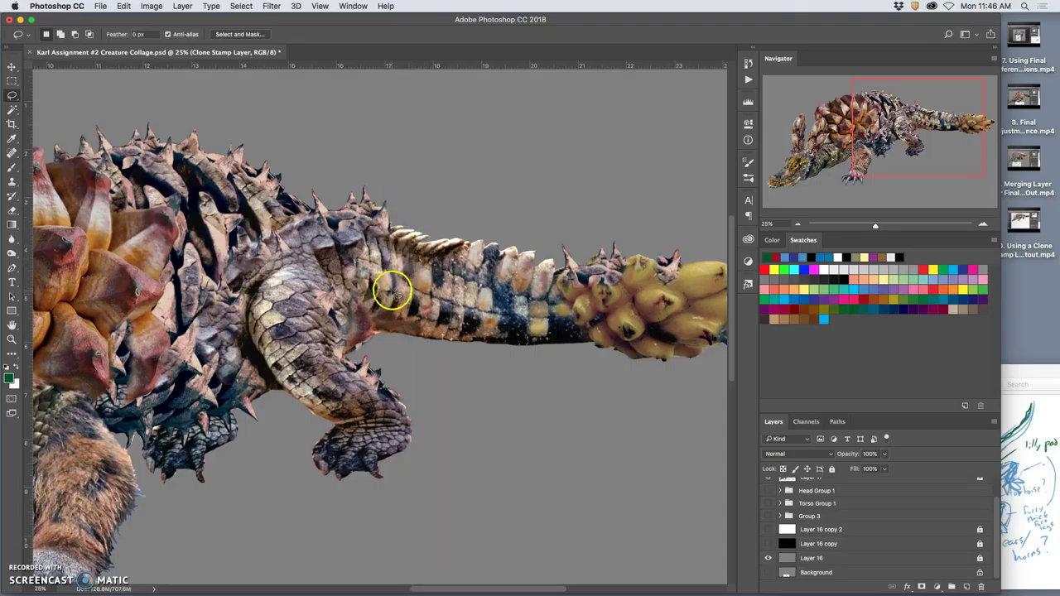
left_click_drag(422, 261, 530, 209)
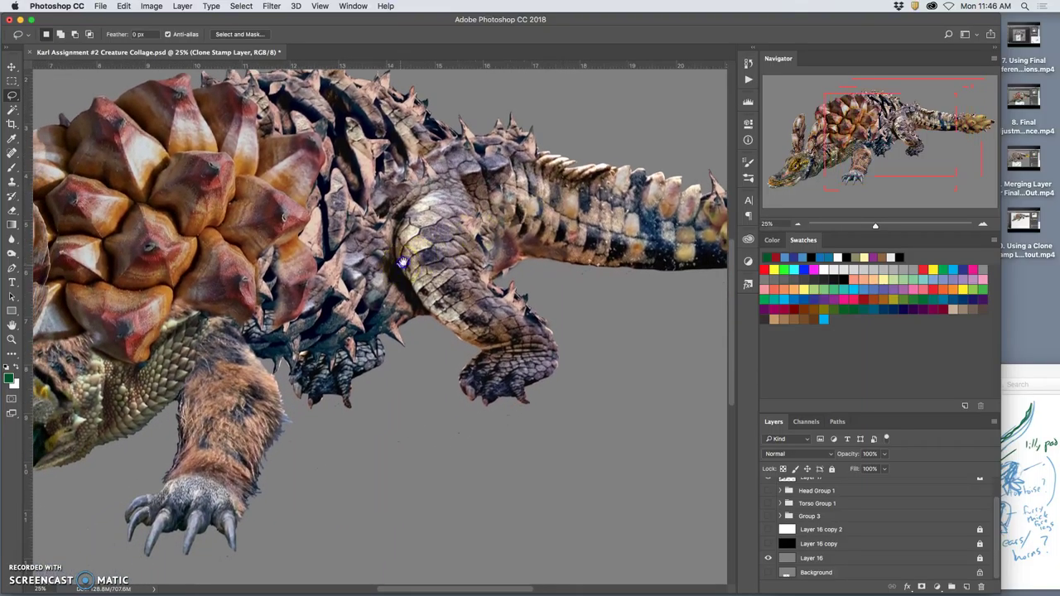
left_click_drag(403, 265, 426, 252)
left_click(546, 245)
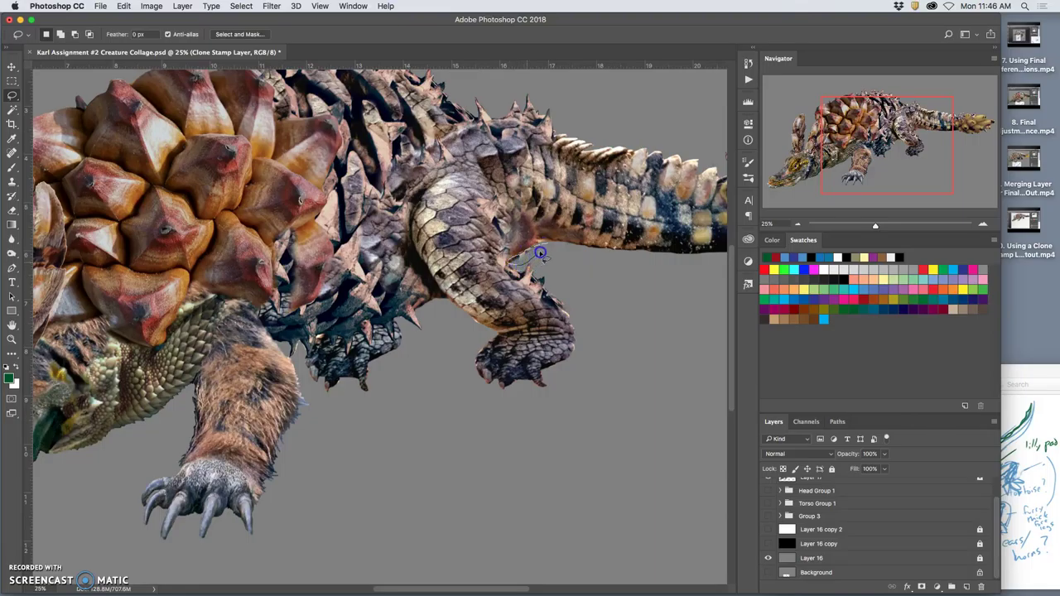
left_click(566, 253)
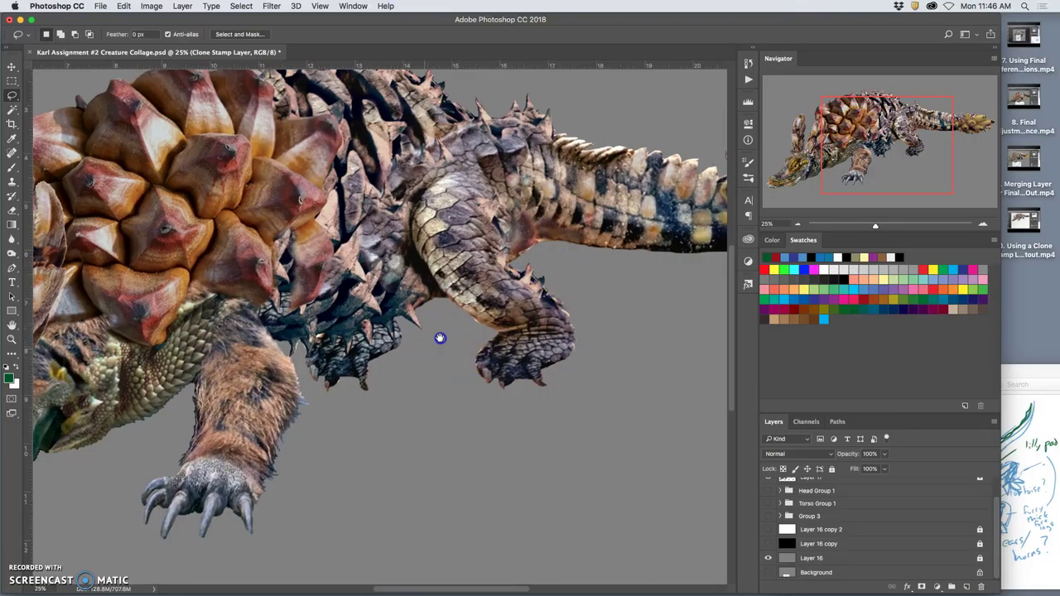
- Return to the Eraser at 33% opacity and lightly erase the cloned texture where the head meets the neck
scroll(427, 352, "down", 4)
scroll(427, 352, "left", 6)
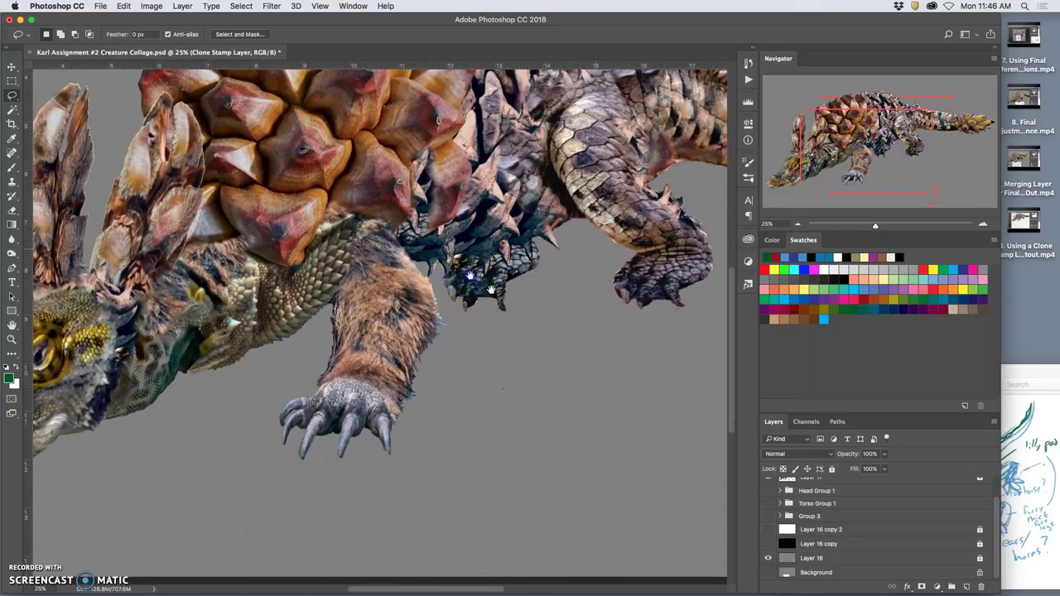
scroll(501, 265, "down", 3)
scroll(501, 265, "left", 8)
left_click(13, 210)
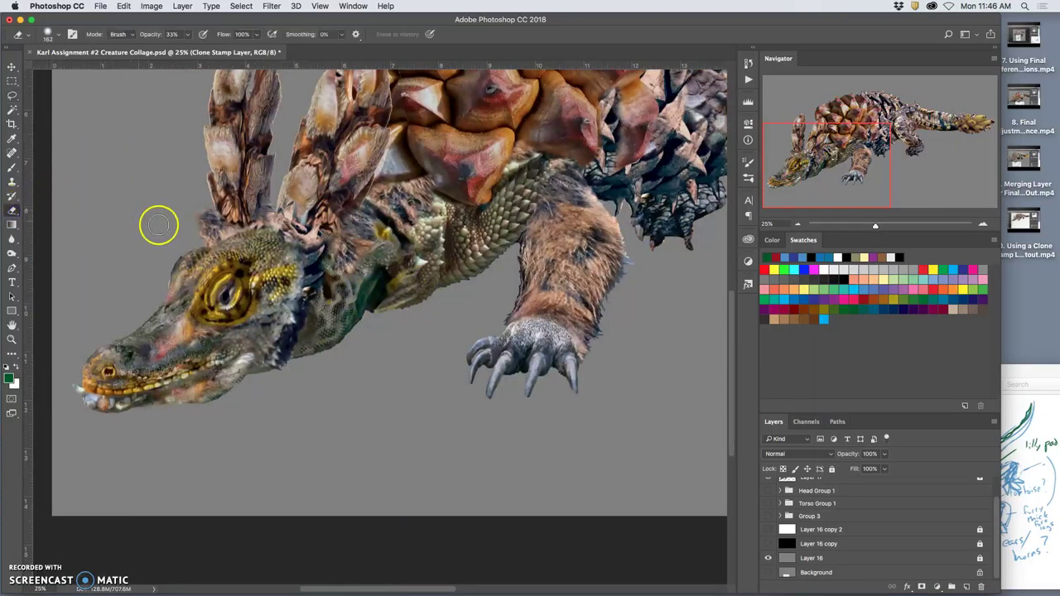
left_click(306, 290)
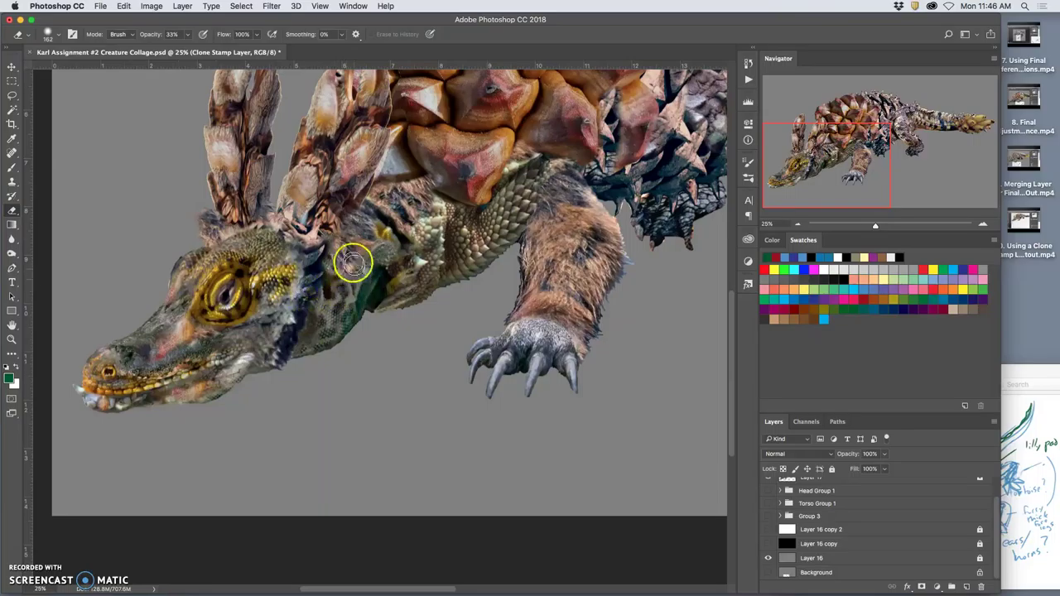
left_click(327, 249)
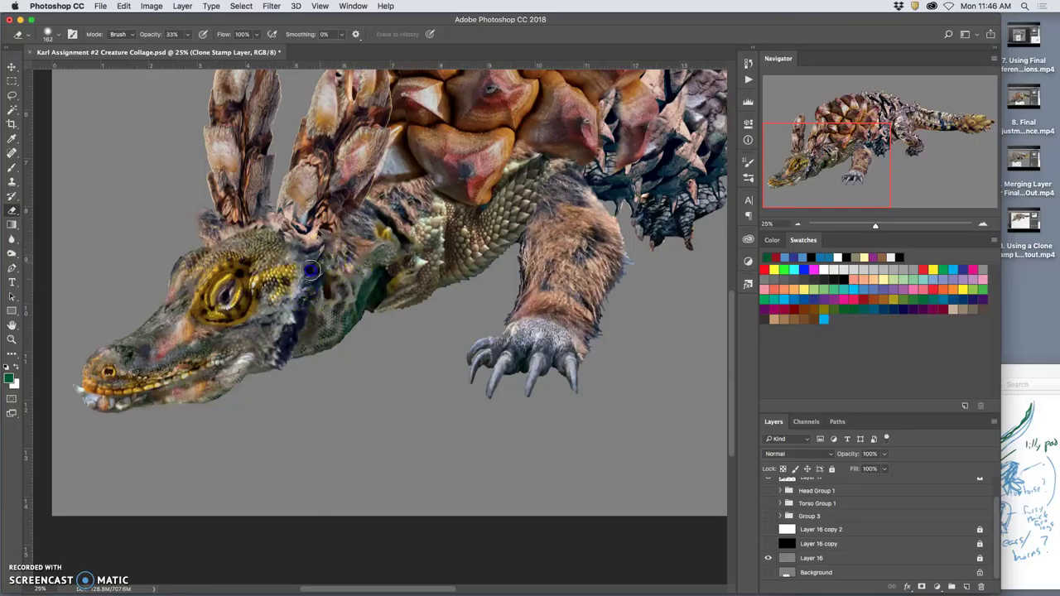
left_click(323, 242)
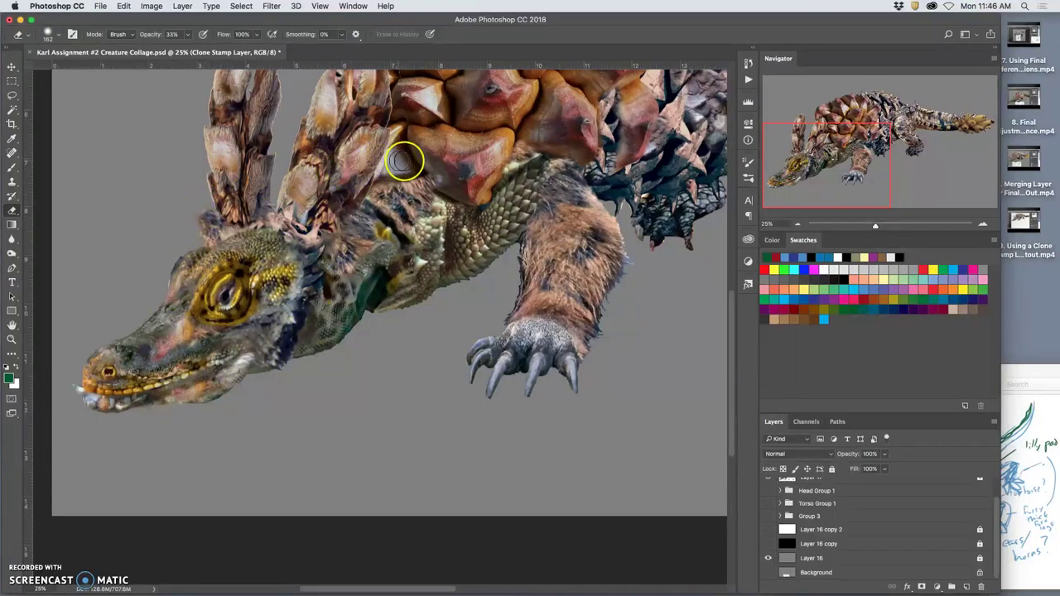
left_click_drag(407, 158, 422, 246)
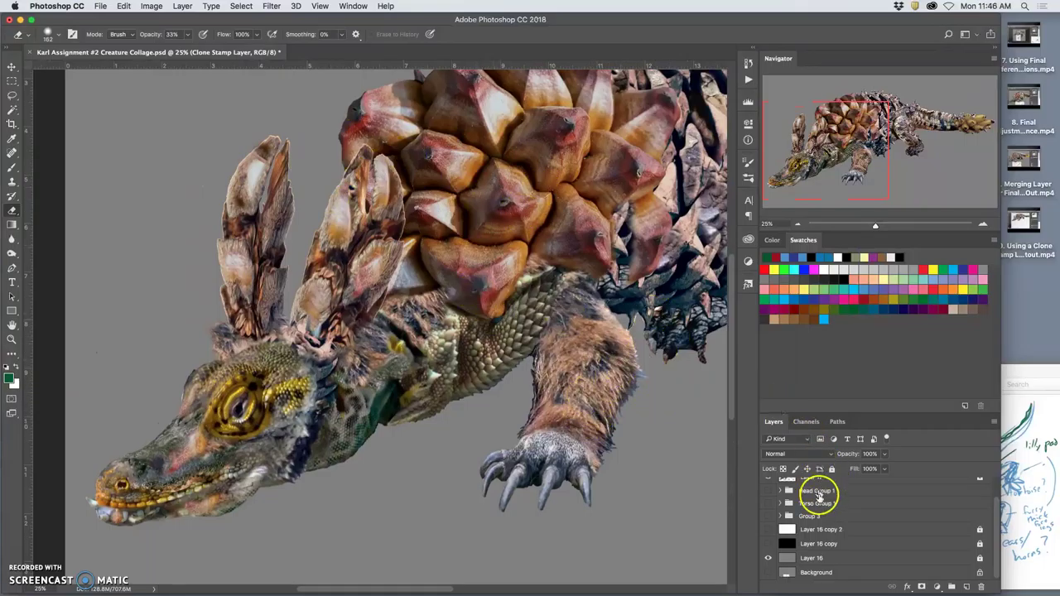
- Toggle the Clone Stamp Layer's visibility to compare the head and shell with and without the cloned texture
scroll(991, 508, "up", 3)
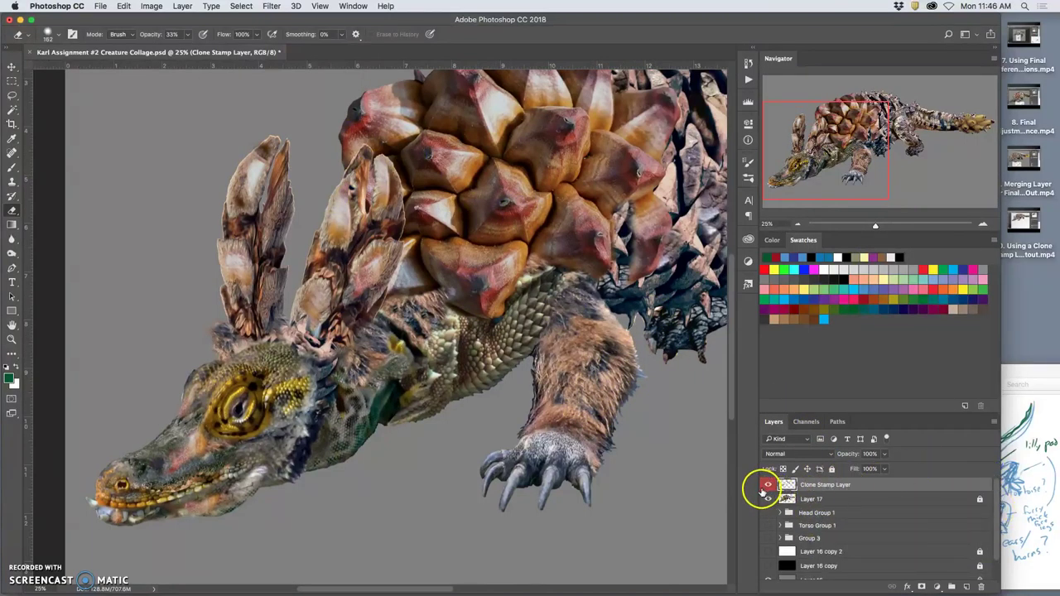
left_click(768, 487)
left_click(770, 486)
left_click(770, 485)
left_click(770, 485)
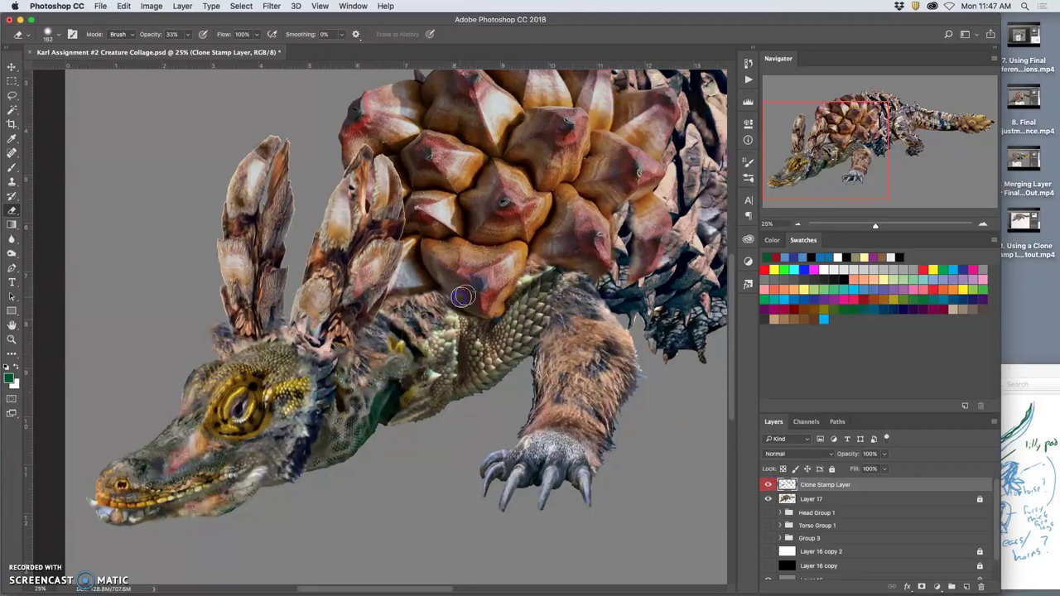
- Lightly erase the cloned texture around the lower shell edge, the front shoulder and the neck fur
mouse_move(570, 265)
left_mouse_down()
mouse_move(538, 277)
mouse_move(532, 262)
left_mouse_up()
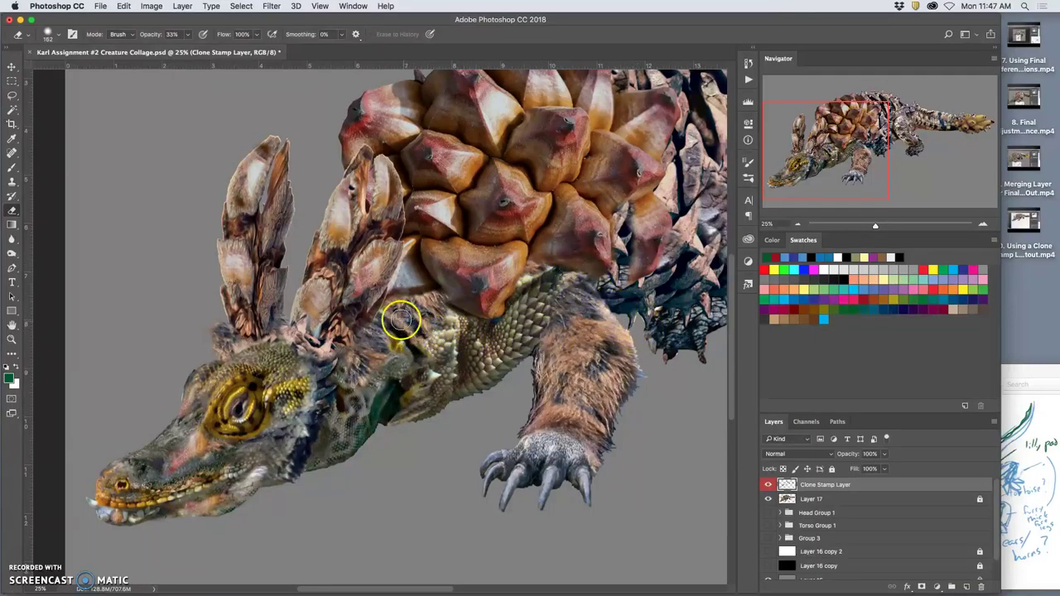
left_click_drag(607, 271, 472, 326)
left_click_drag(506, 279, 499, 295)
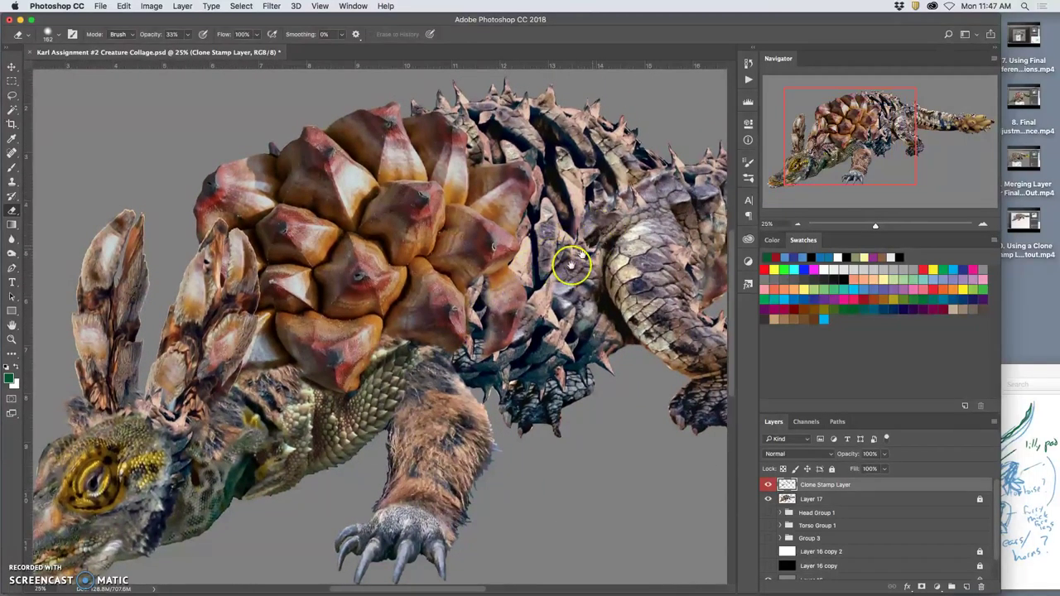
scroll(559, 282, "down", 2)
scroll(535, 308, "down", 5)
scroll(534, 308, "left", 3)
left_click_drag(281, 320, 306, 329)
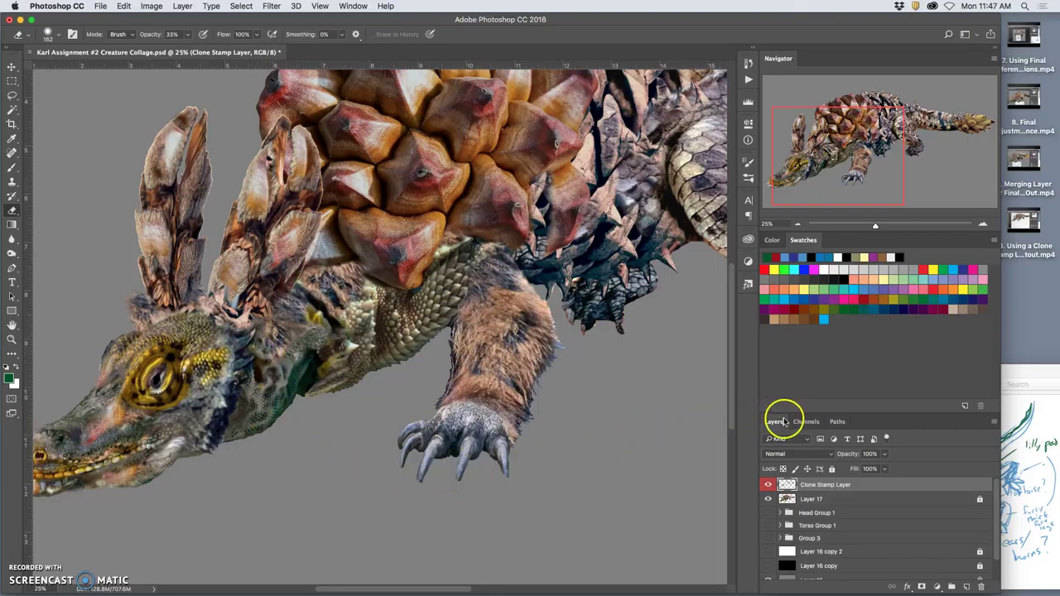
- Compare the neck and front leg with the Clone Stamp Layer hidden and shown, and lightly erase at the ear base
left_click(768, 487)
left_click(768, 486)
left_click(768, 486)
left_click(769, 486)
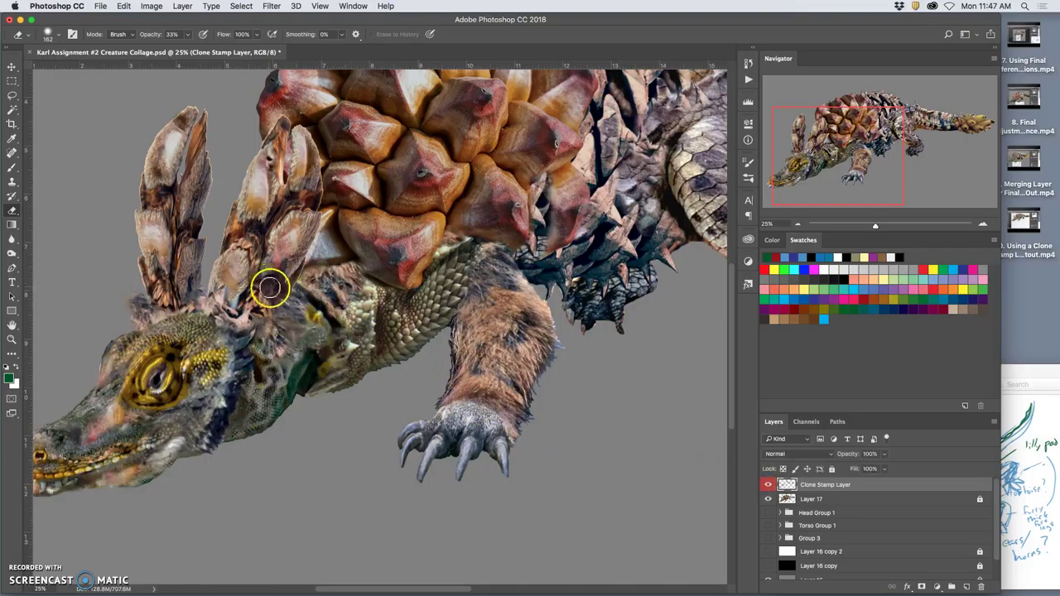
mouse_move(275, 293)
left_mouse_down()
mouse_move(286, 291)
mouse_move(279, 298)
left_mouse_up()
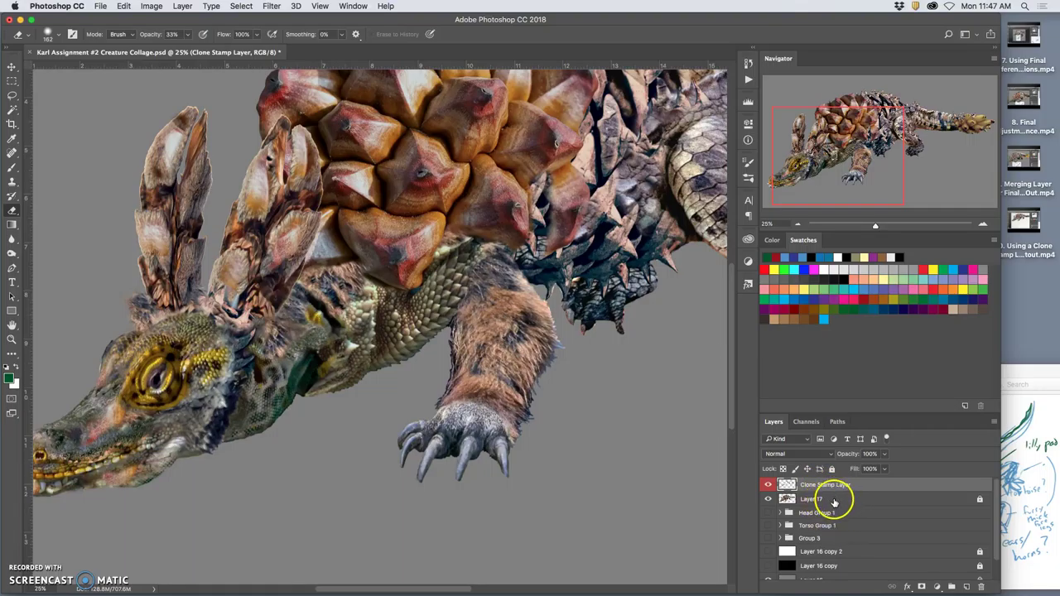
- Merge the Clone Stamp Layer with Layer 17 and toggle the merged layer's visibility to check it
left_click(834, 500)
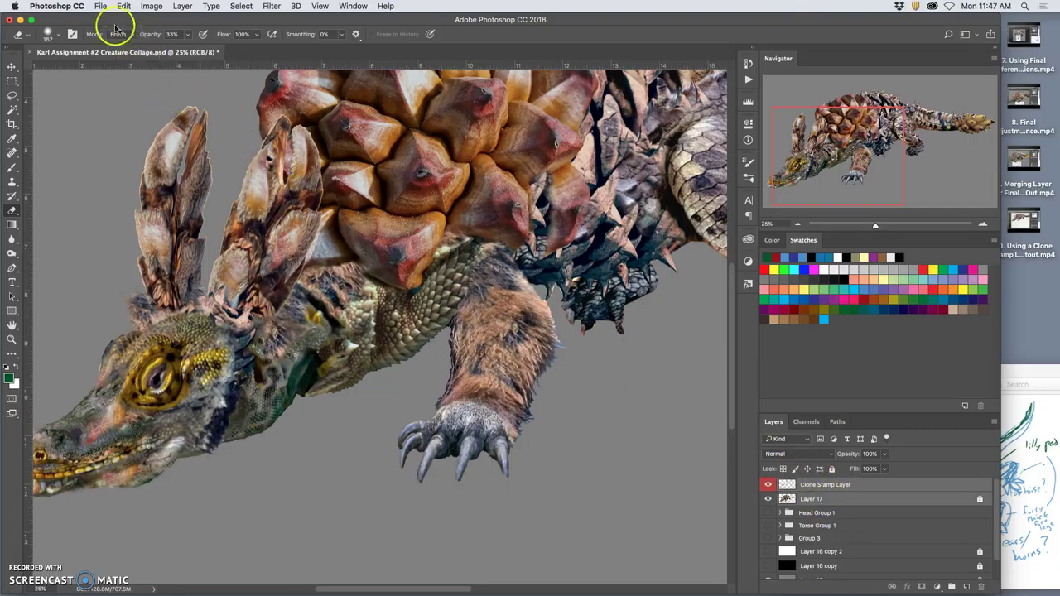
left_click(182, 8)
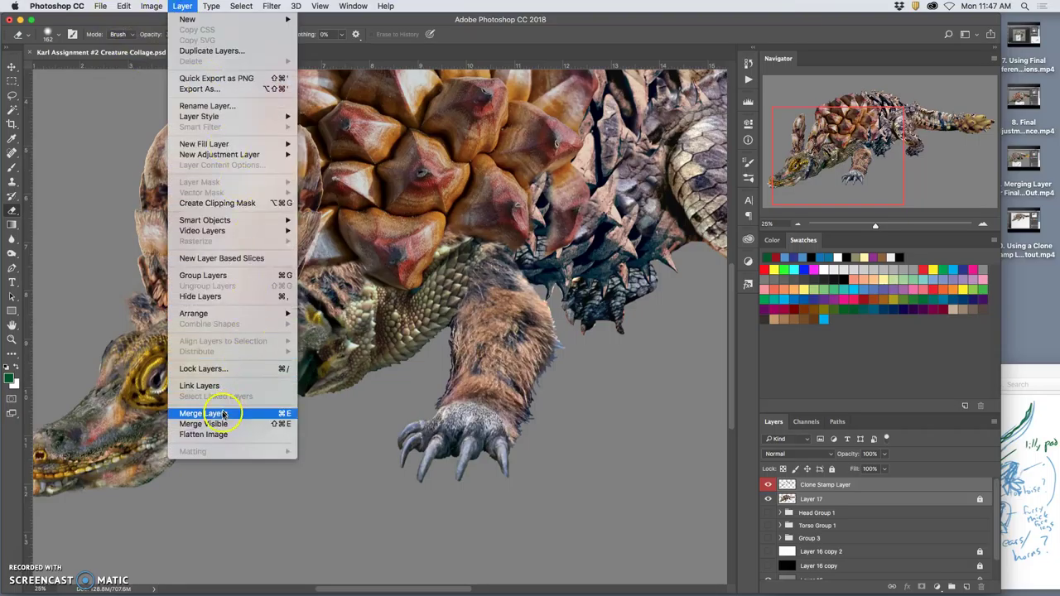
left_click(203, 413)
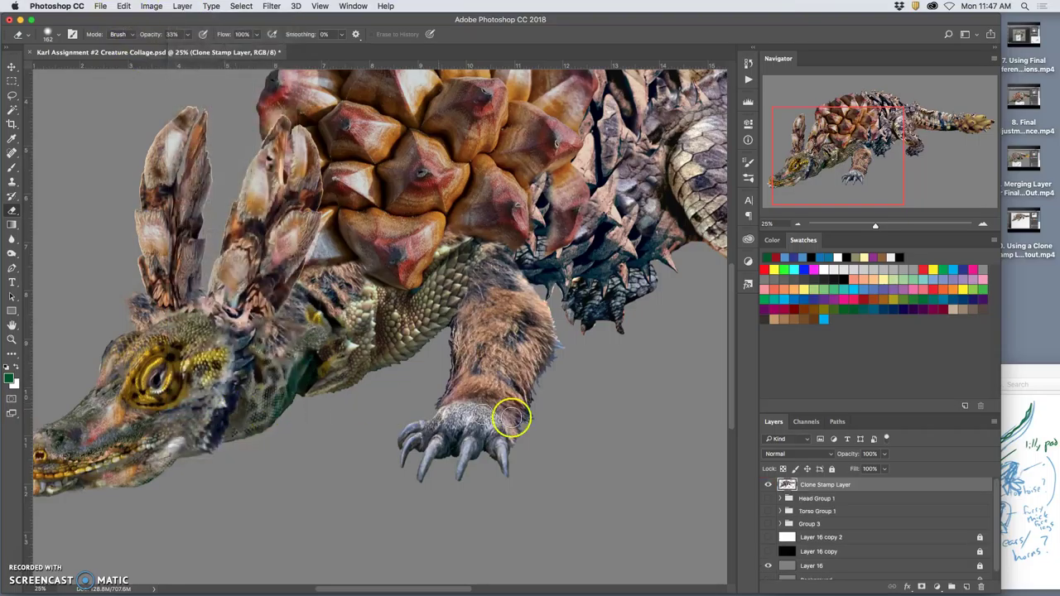
left_click(767, 485)
left_click(768, 484)
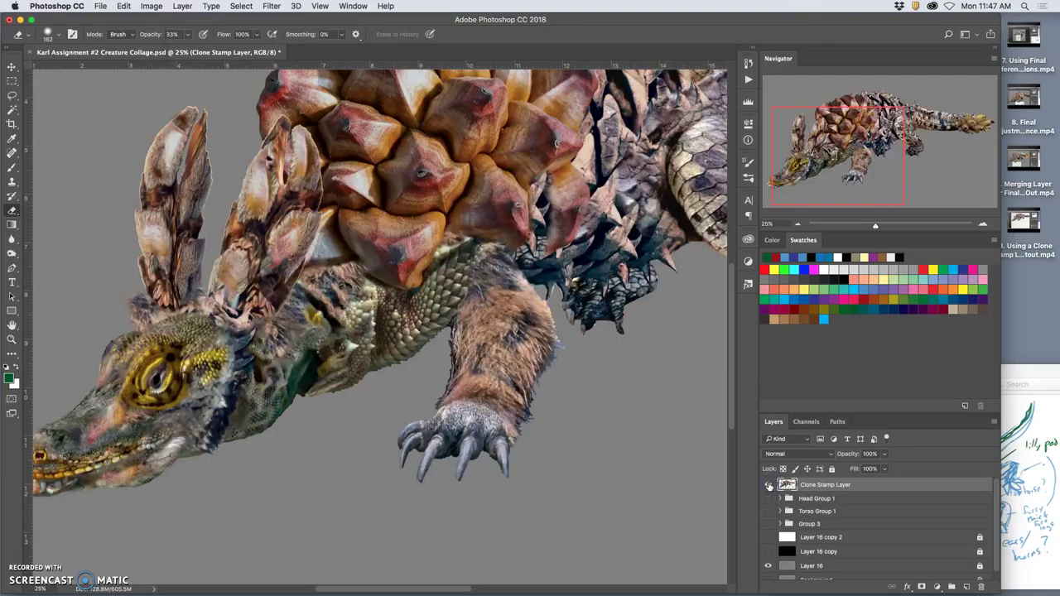
- View the whole creature at 12.5% and compare it with and without the gray Layer 16 background
key("super+minus")
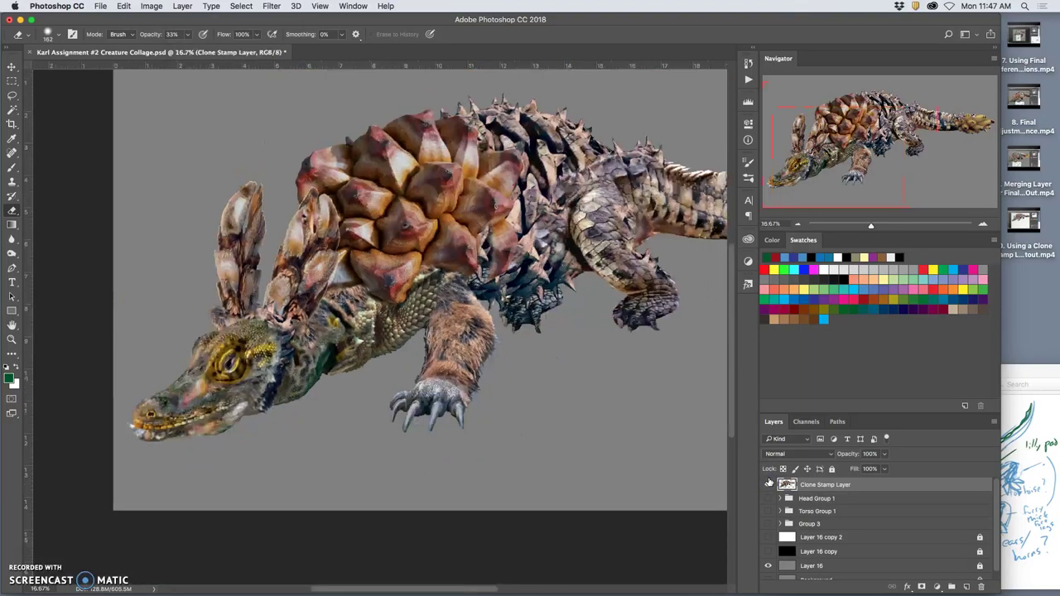
key("super+minus")
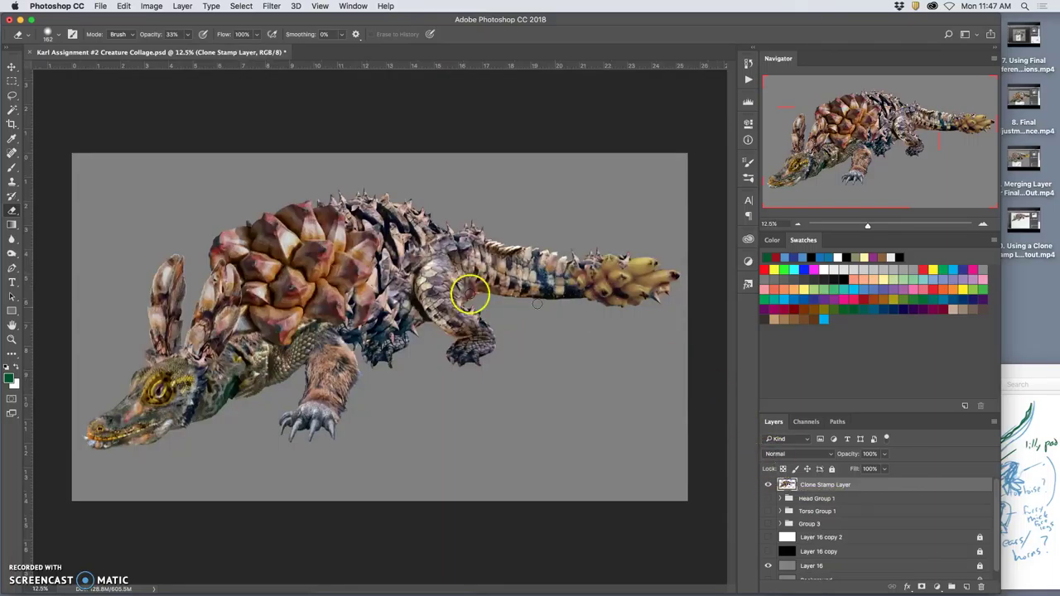
left_click(768, 566)
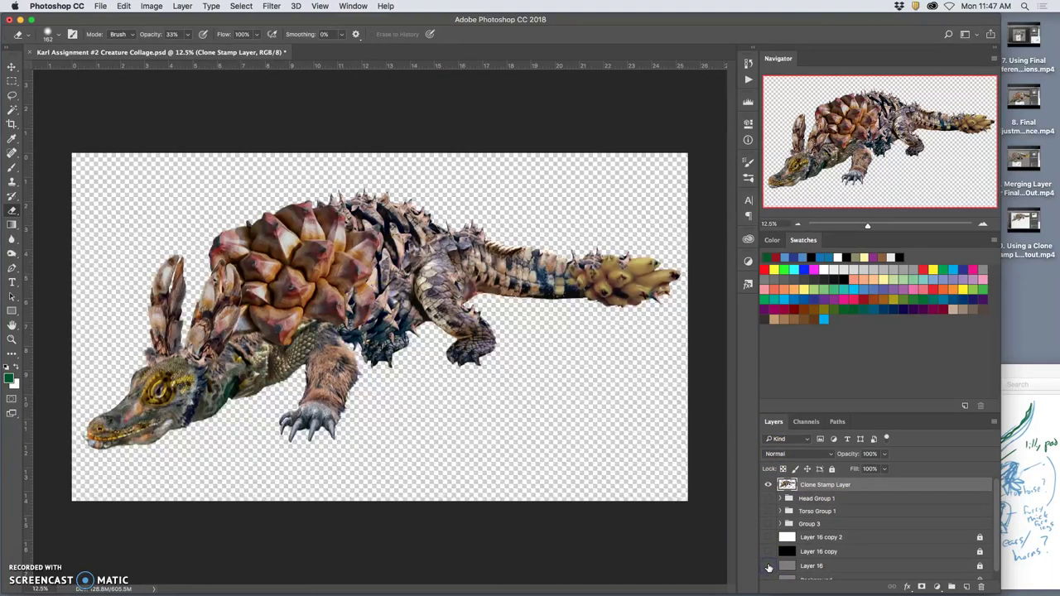
left_click(768, 567)
left_click(767, 567)
left_click(769, 567)
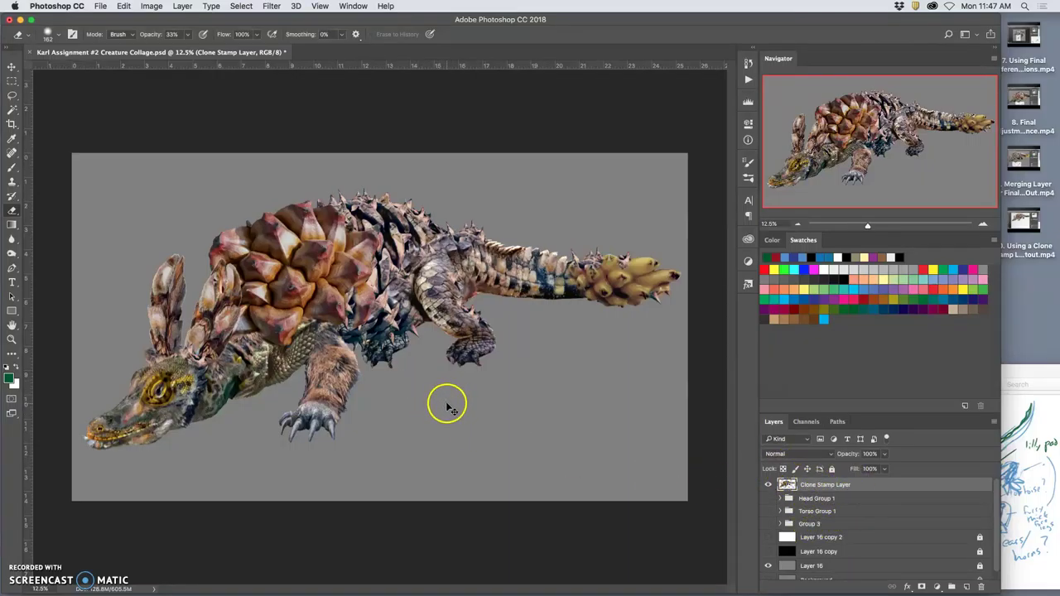
- Duplicate the merged Clone Stamp Layer
key("super+j")
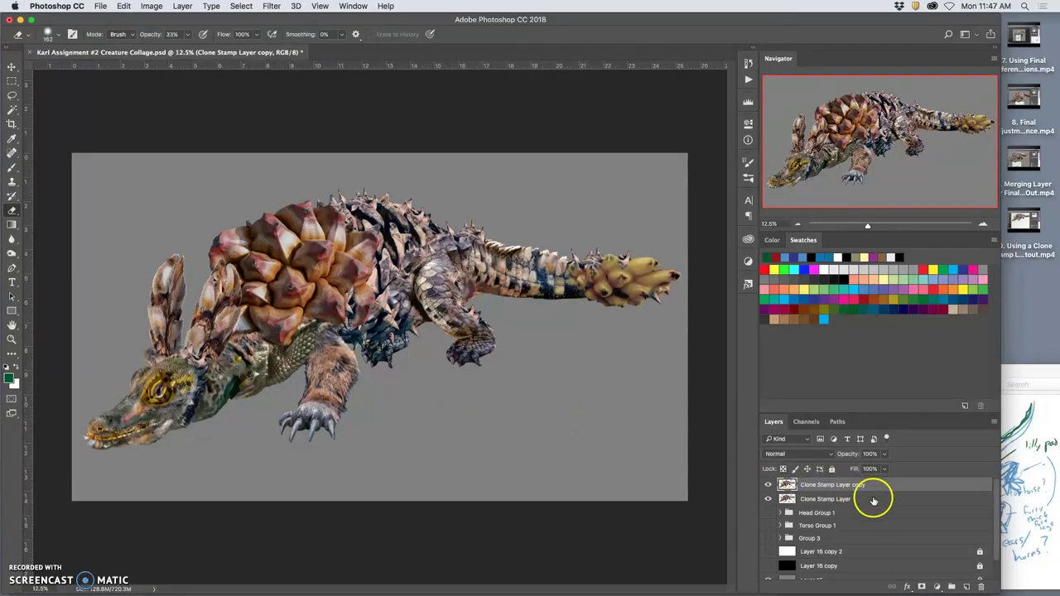
- Lock the Clone Stamp Layer, and give its duplicate a green label and the name Dodge and Burn
left_click(871, 498)
left_click(832, 470)
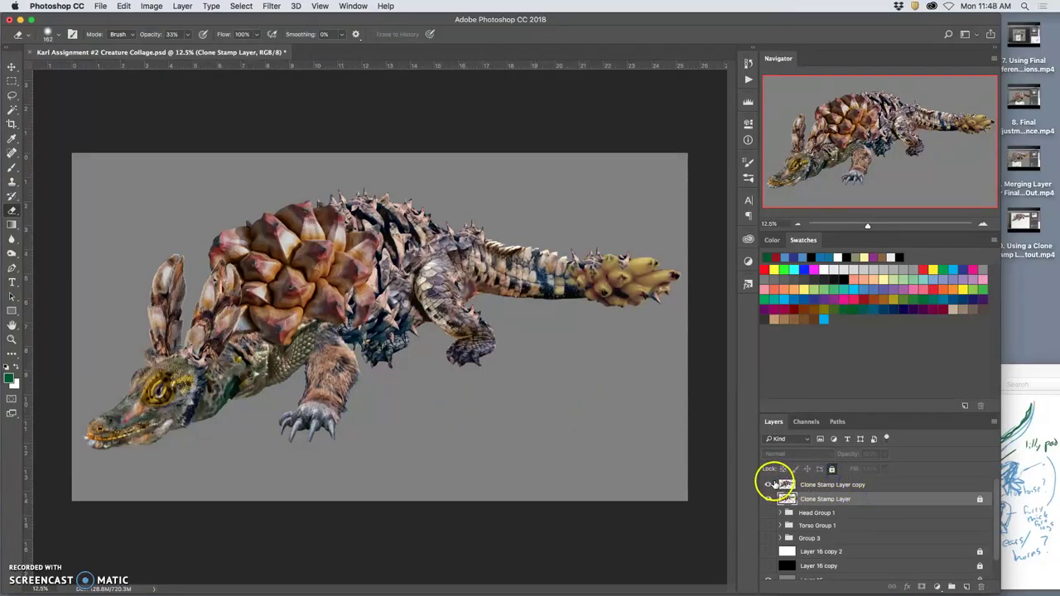
right_click(778, 482)
left_click(806, 550)
left_click(817, 487)
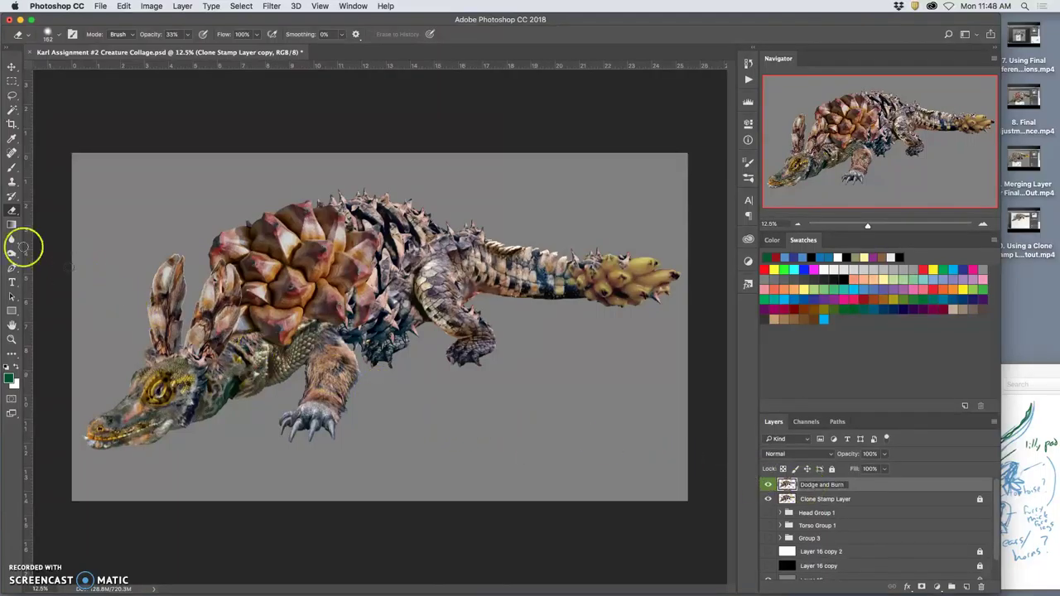
- Choose the Burn tool for the Dodge and Burn layer and set its exposure to 19%
left_click(14, 262)
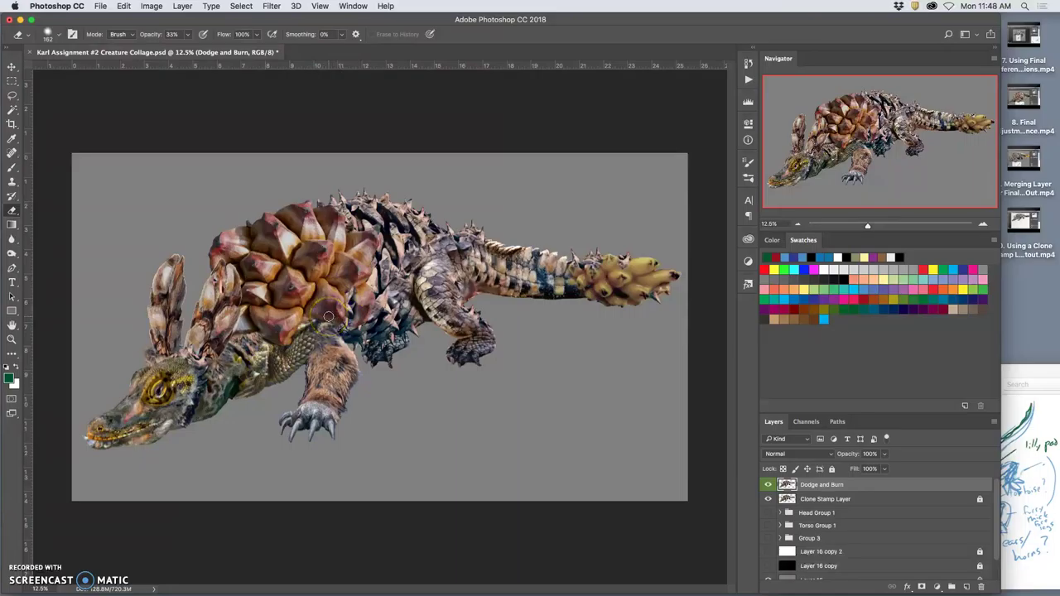
key("super+equal")
left_click_drag(151, 196, 307, 152)
left_click(13, 257)
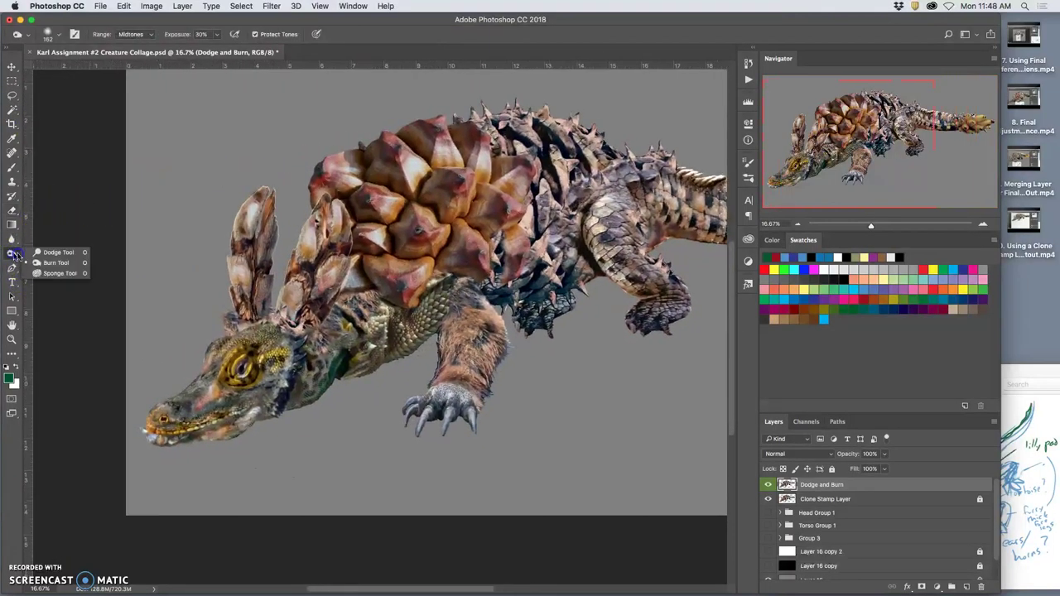
left_click(50, 253)
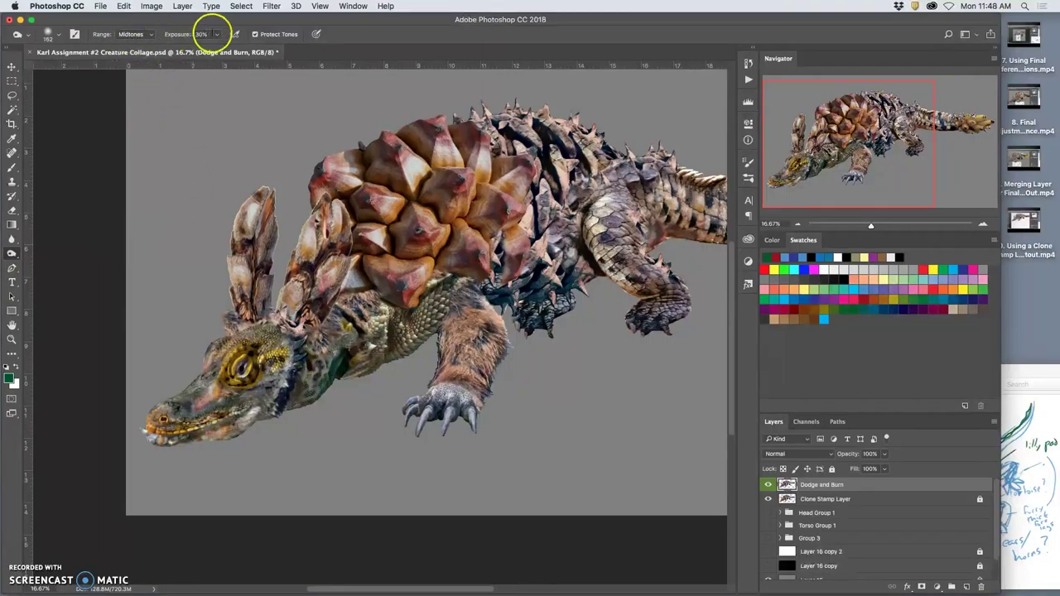
left_click(215, 34)
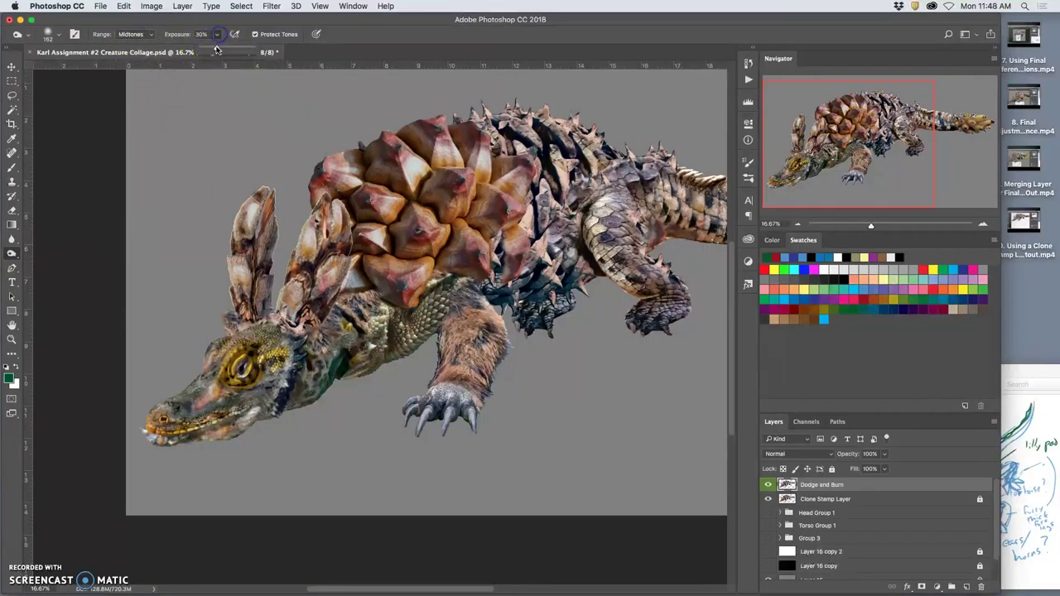
- Give the Burn tool a Soft Round Pressure Size brush at 460 px
left_click(58, 35)
left_click_drag(106, 67, 120, 68)
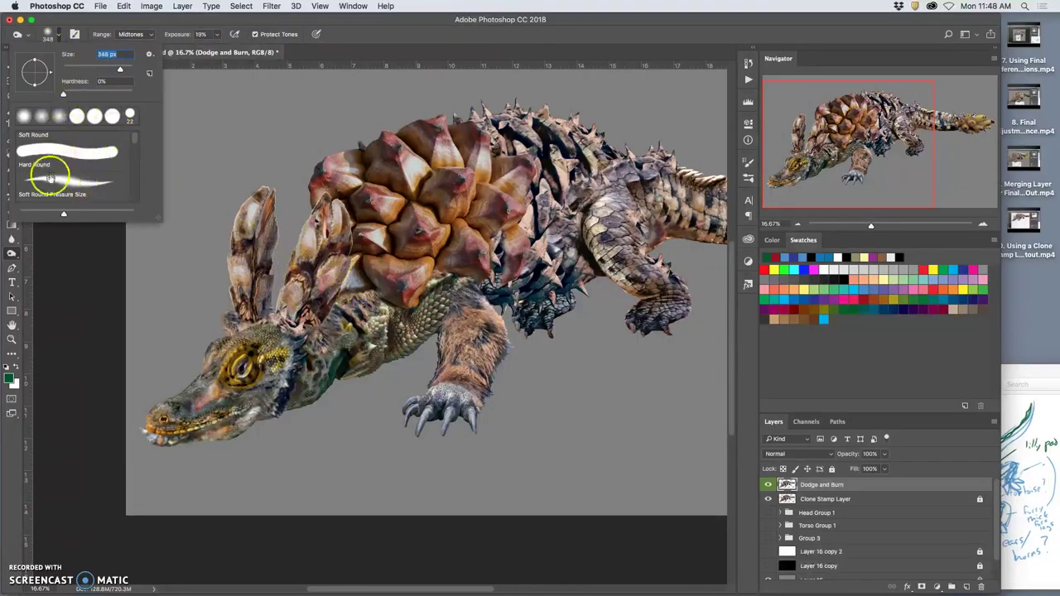
left_click(51, 184)
left_click_drag(121, 68, 109, 71)
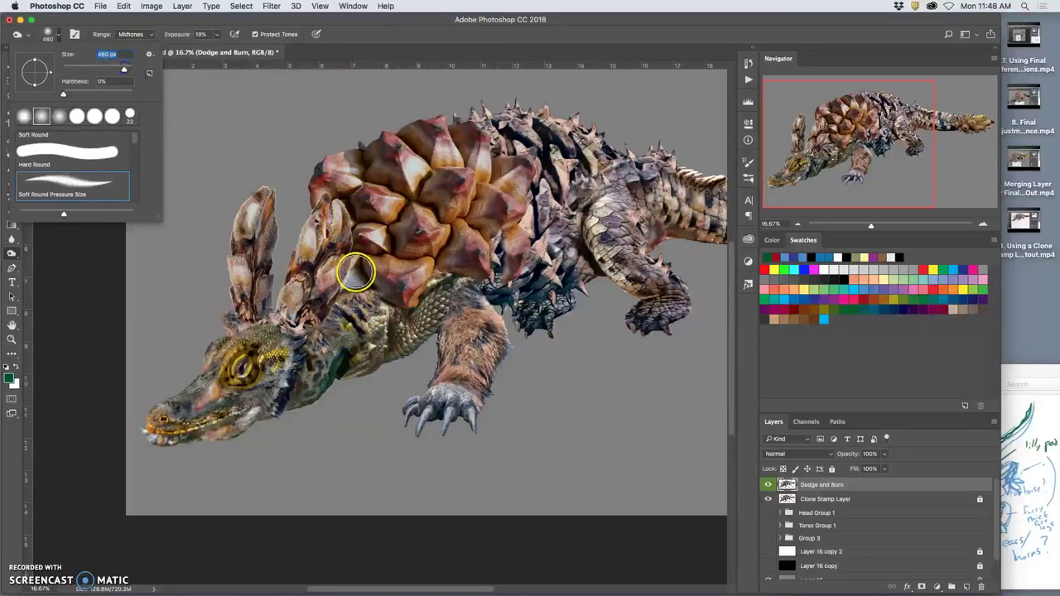
- Darken the neck area beneath the shell's front edge and compare it with the Dodge and Burn layer hidden and shown
left_click(357, 266)
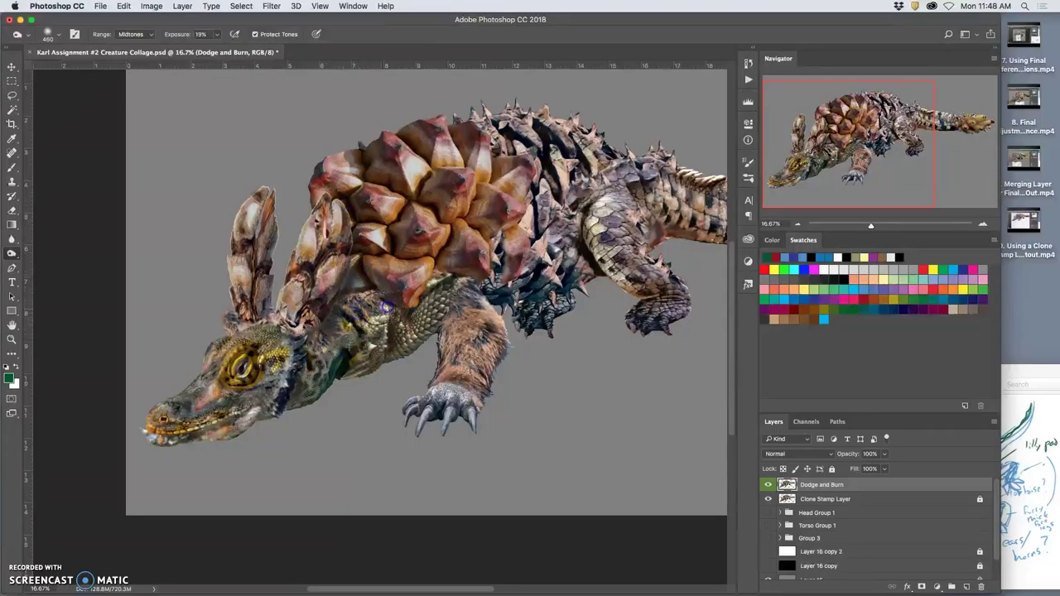
left_click(769, 485)
left_click(770, 485)
left_click(769, 485)
left_click(768, 486)
left_click(769, 486)
left_click(769, 486)
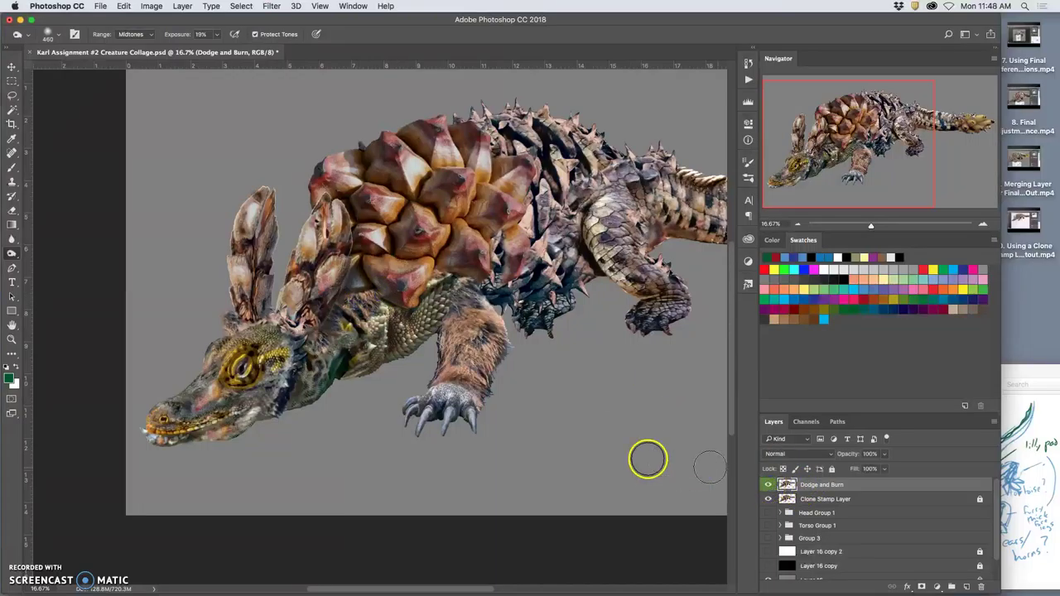
- Burn the midtones around the lower ears and ear bases and along the underside of the jaw
mouse_move(260, 296)
left_mouse_down()
mouse_move(264, 214)
mouse_move(261, 308)
mouse_move(343, 239)
mouse_move(328, 271)
left_mouse_up()
left_click_drag(287, 323, 276, 316)
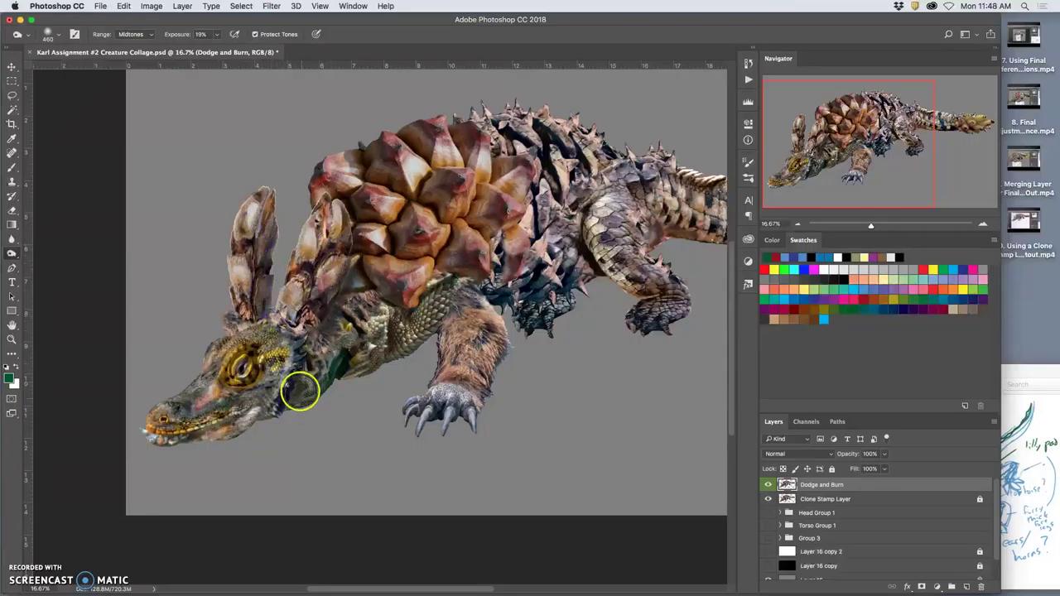
mouse_move(260, 423)
left_mouse_down()
mouse_move(182, 447)
mouse_move(260, 423)
left_mouse_up()
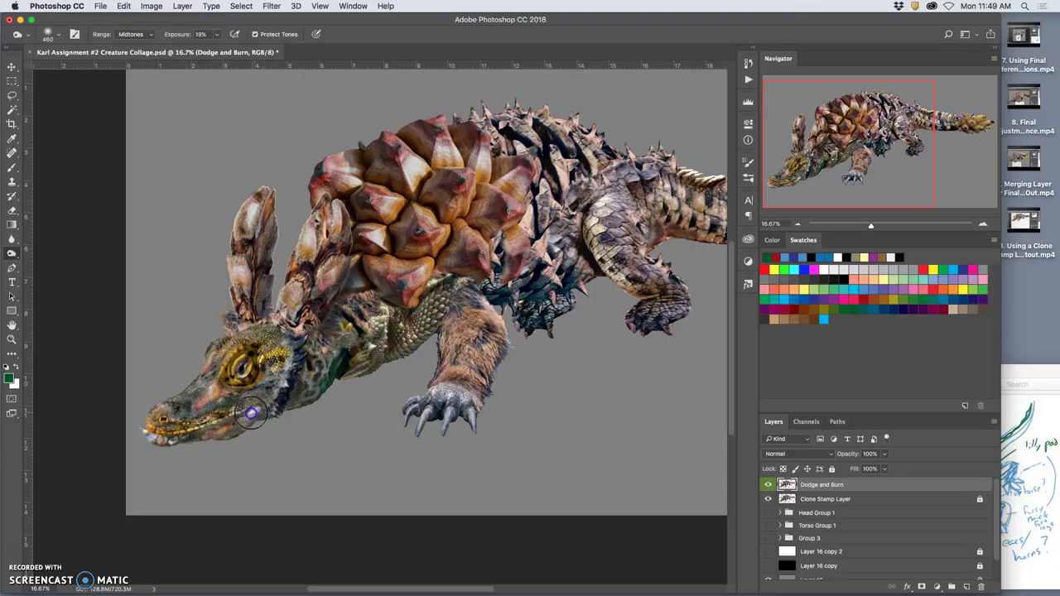
- Set the Burn range to Highlights with 19% exposure and darken the front plates of the shell
key("1")
left_click(137, 34)
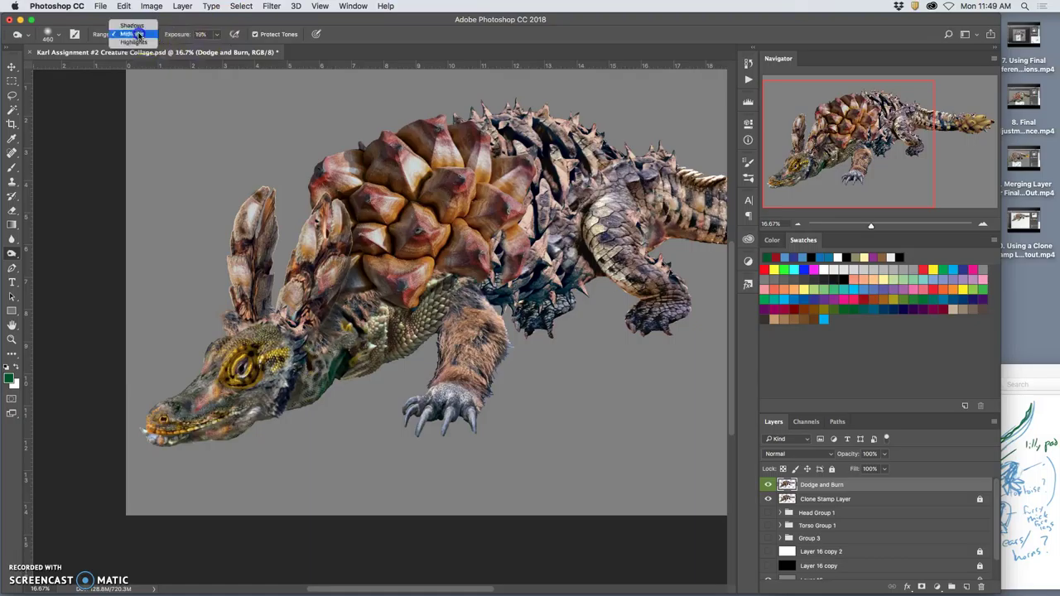
left_click(134, 41)
key("1")
key("9")
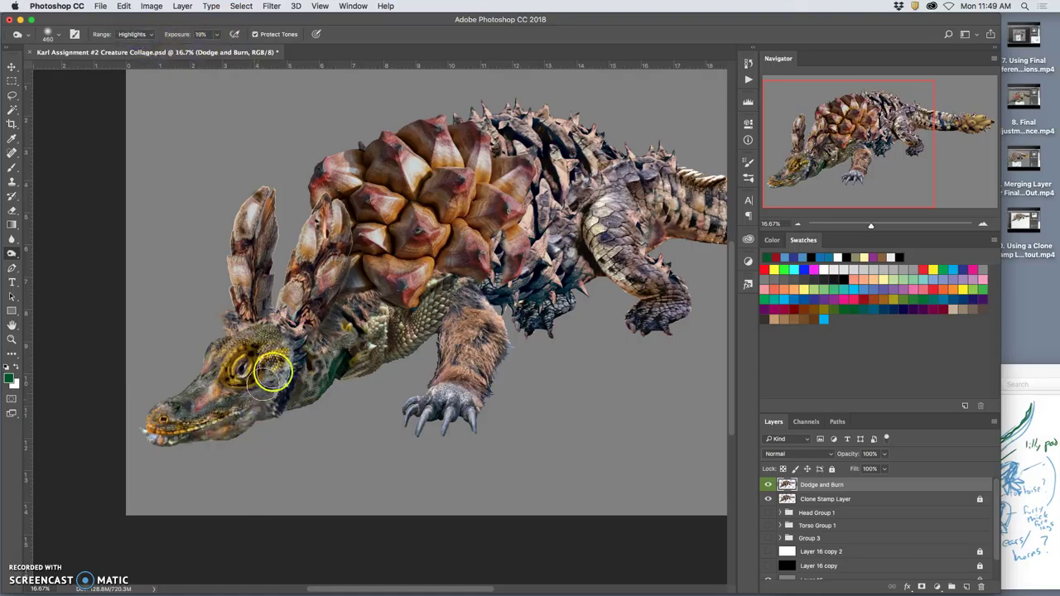
left_click_drag(376, 233, 380, 240)
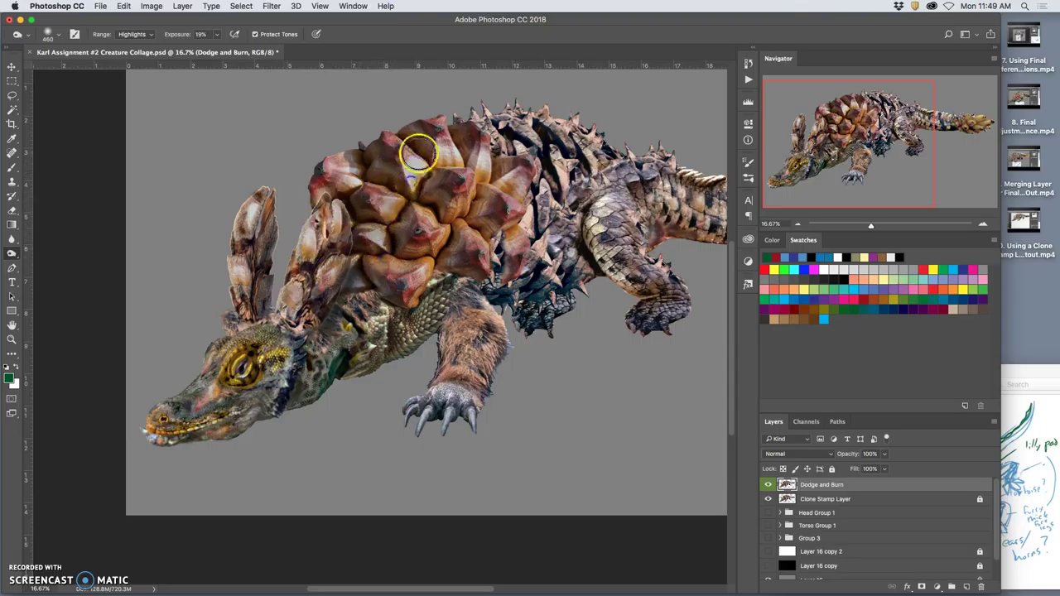